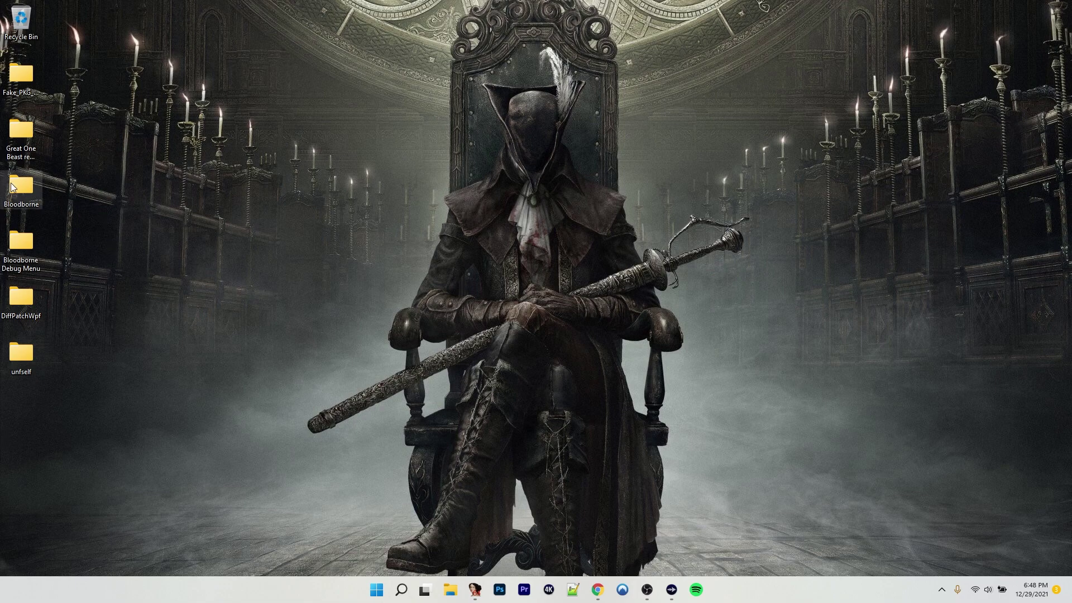
# Open the Bloodborne folder, select its A0109 package, and open the Fake_PKG_Generator_3.38 folder.
pyautogui.doubleClick(12, 187)
pyautogui.moveTo(259, 27); pyautogui.dragTo(736, 26)
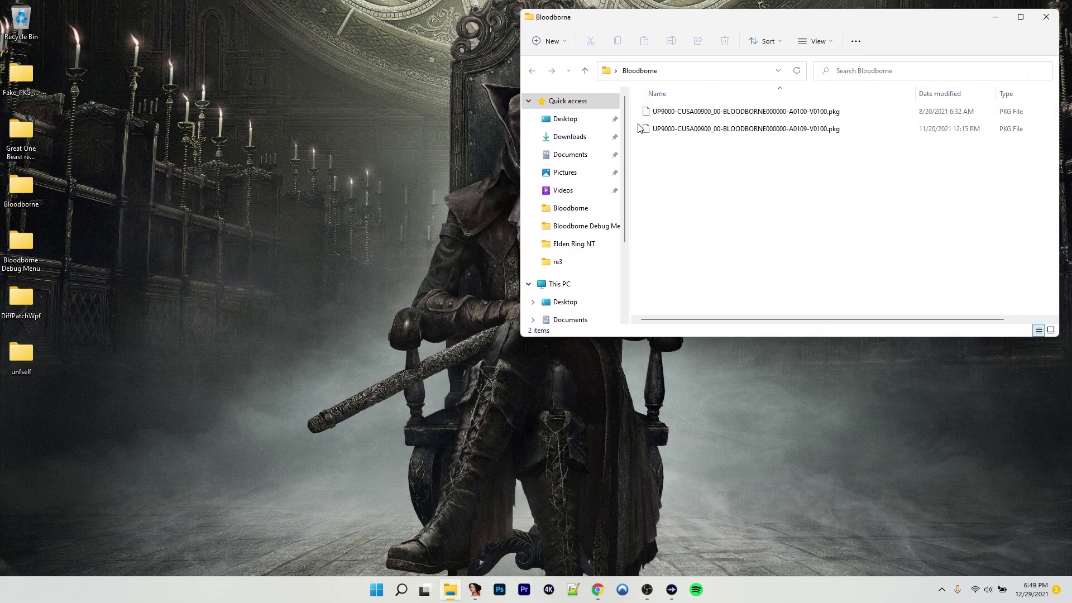
pyautogui.click(687, 114)
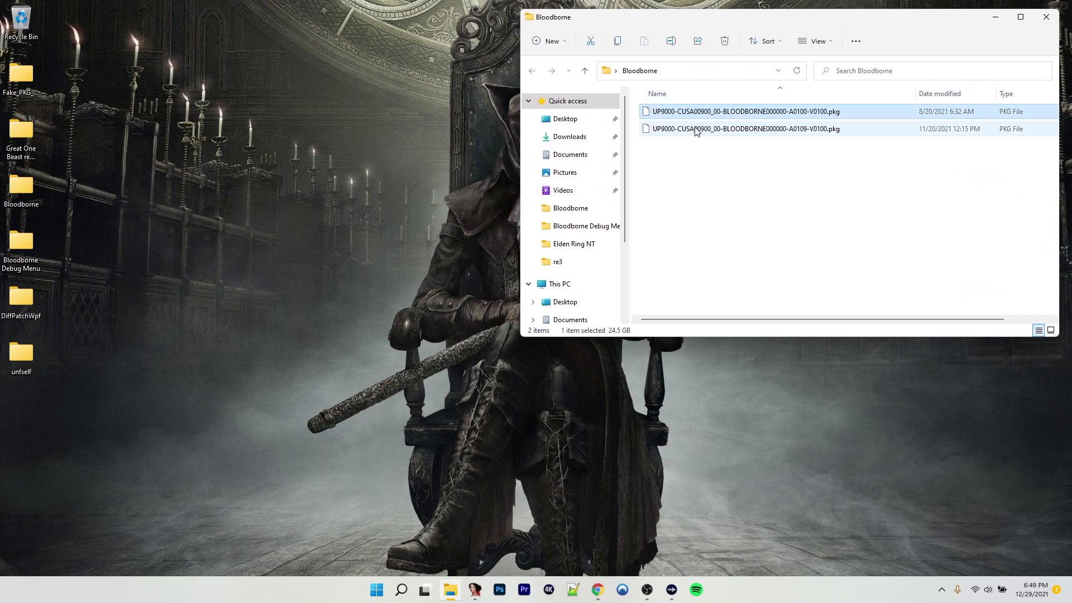
pyautogui.click(696, 129)
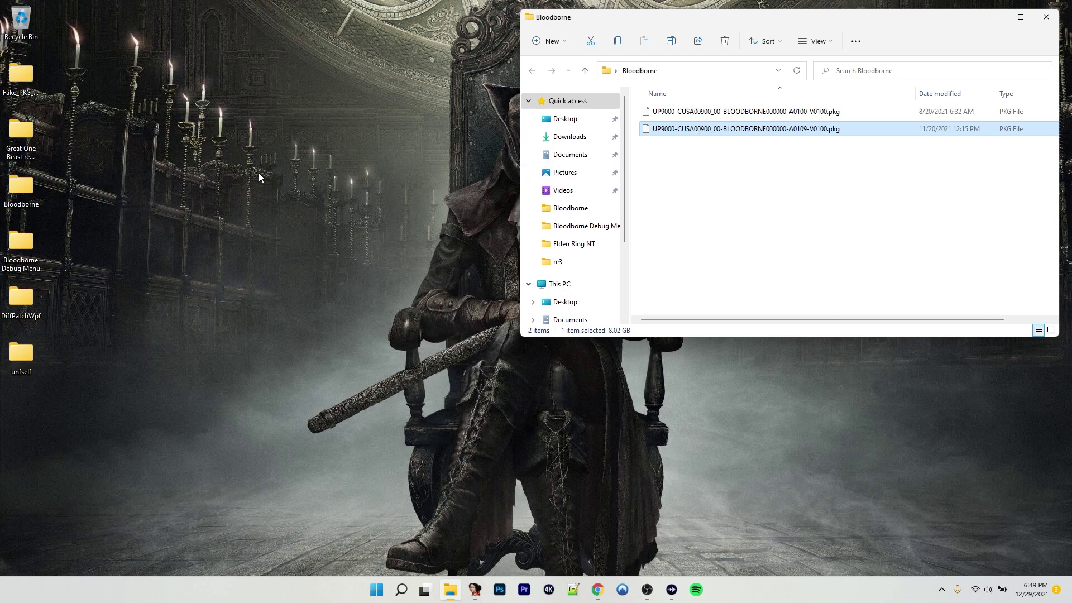
pyautogui.doubleClick(25, 75)
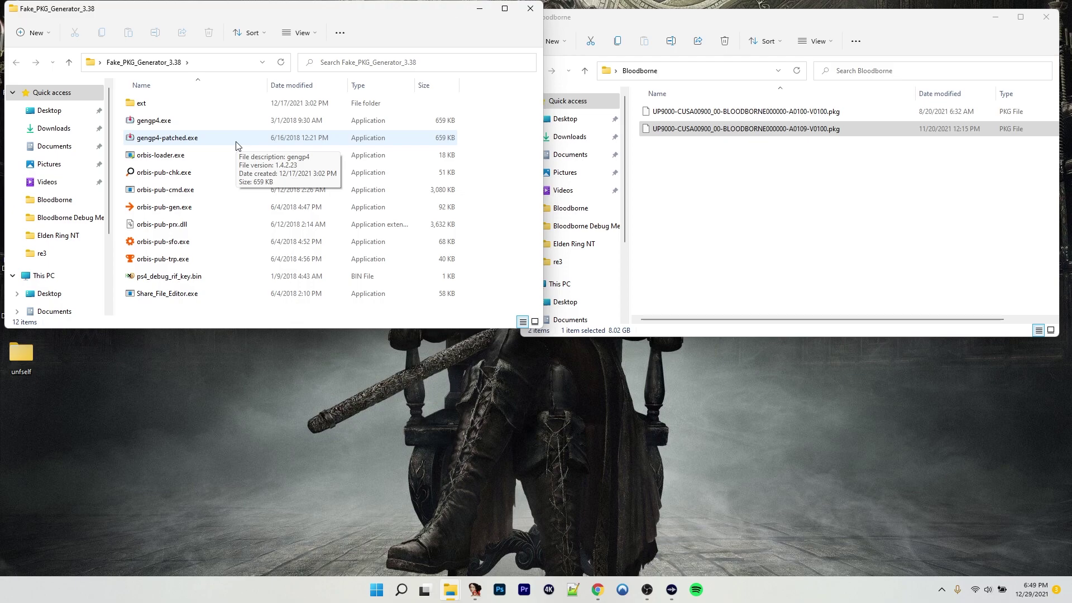
# Launch orbis-pub-chk and load the Bloodborne A0109 update package into its Image List.
pyautogui.doubleClick(164, 176)
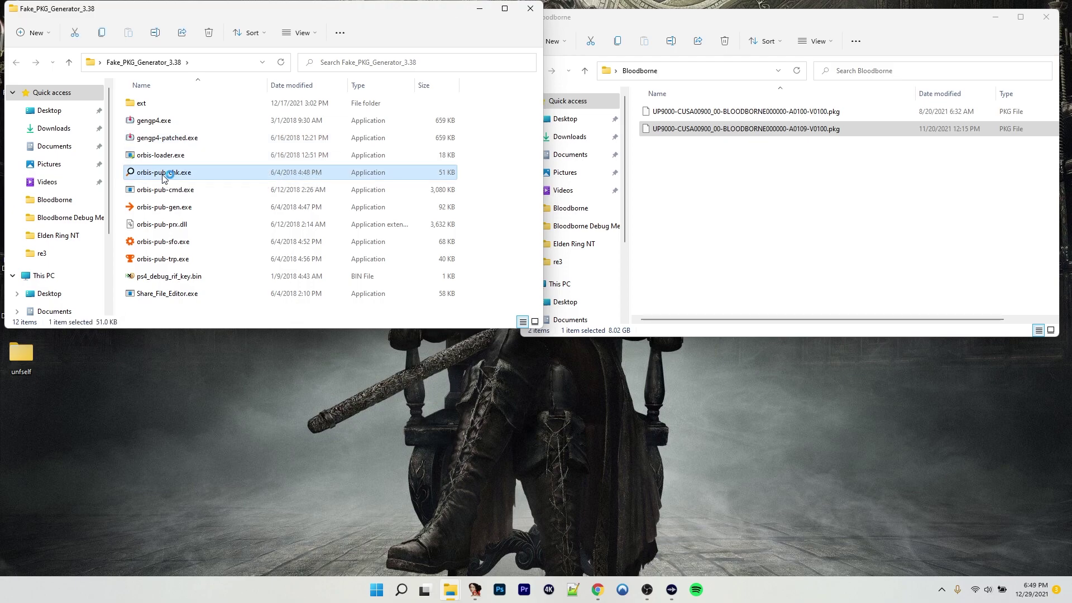
pyautogui.click(739, 130)
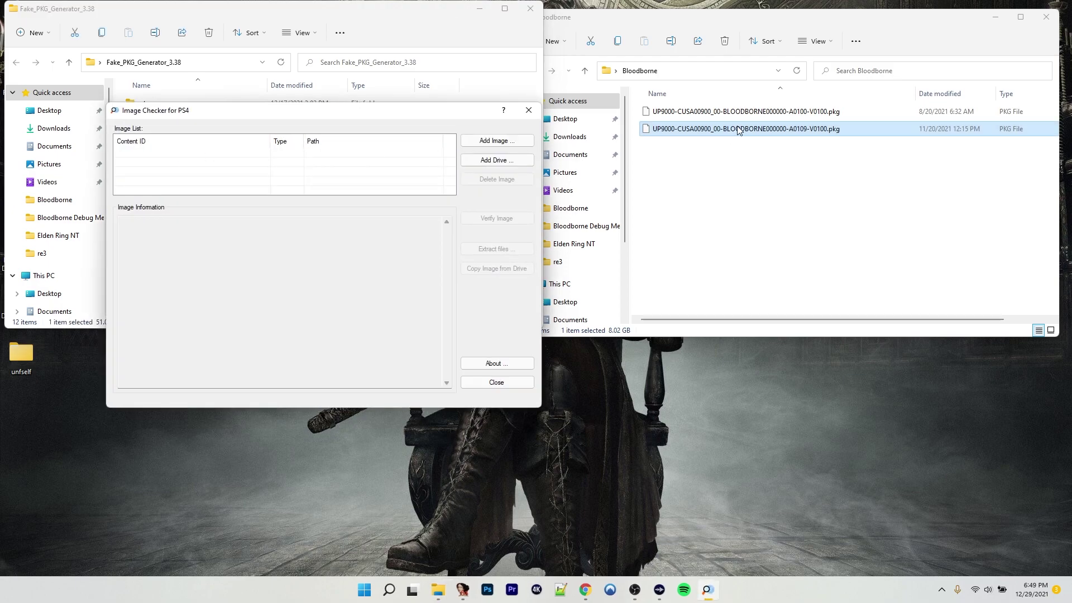
pyautogui.moveTo(739, 130); pyautogui.dragTo(357, 170)
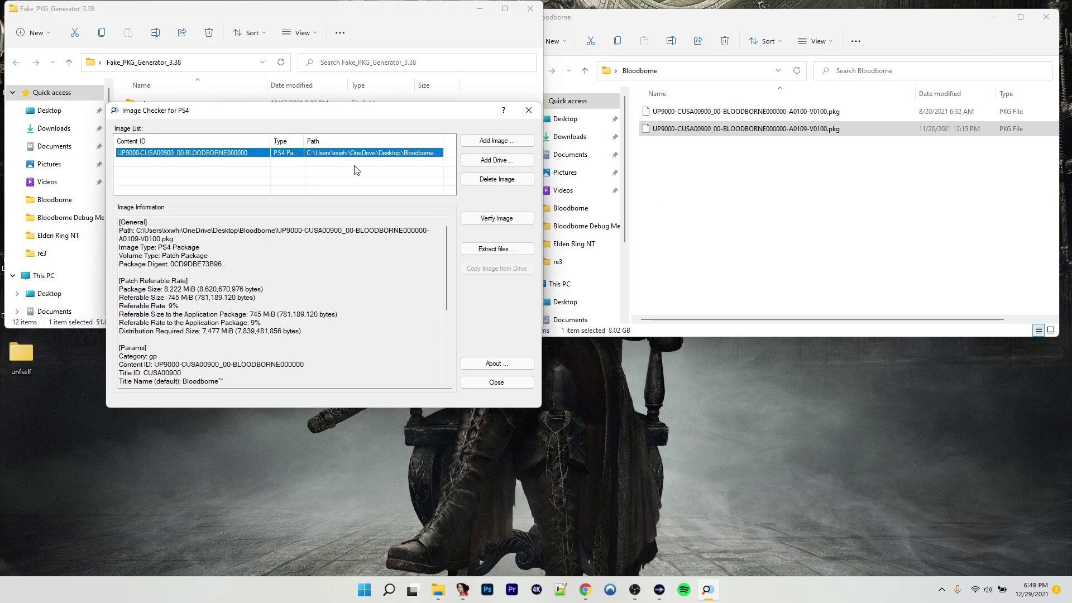
# Unlock the package for extraction by entering its passcode.
pyautogui.click(497, 248)
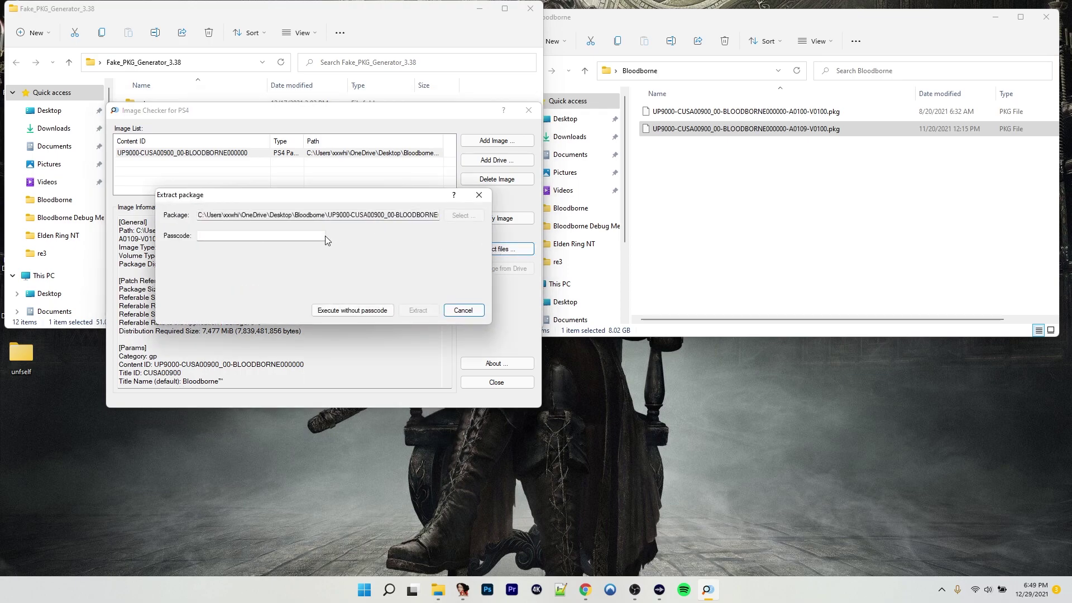
pyautogui.click(296, 235)
pyautogui.write('00000')
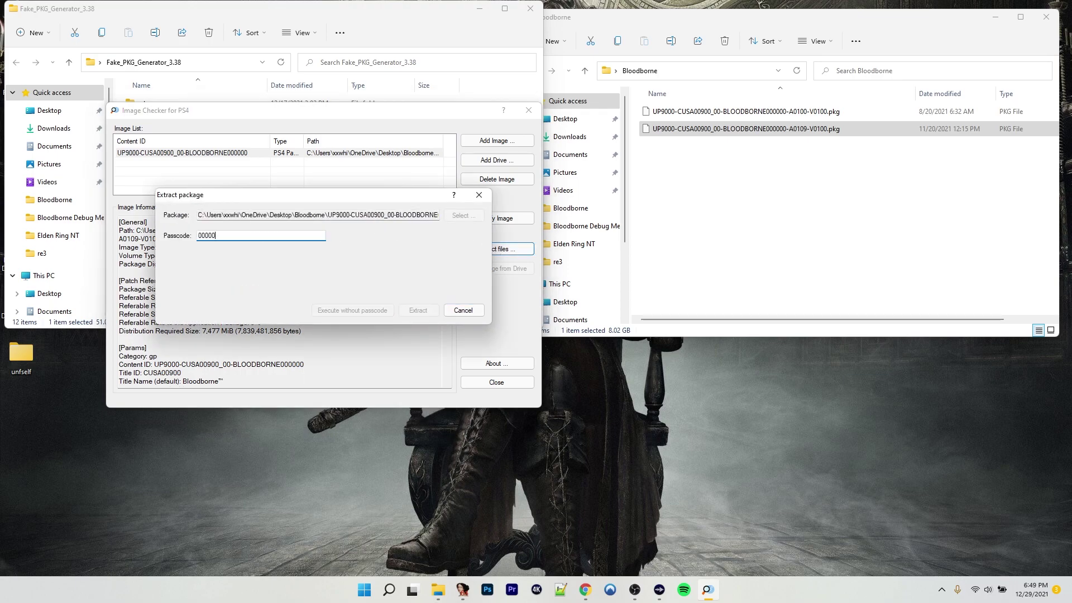
pyautogui.write('00000000000000000000000000')
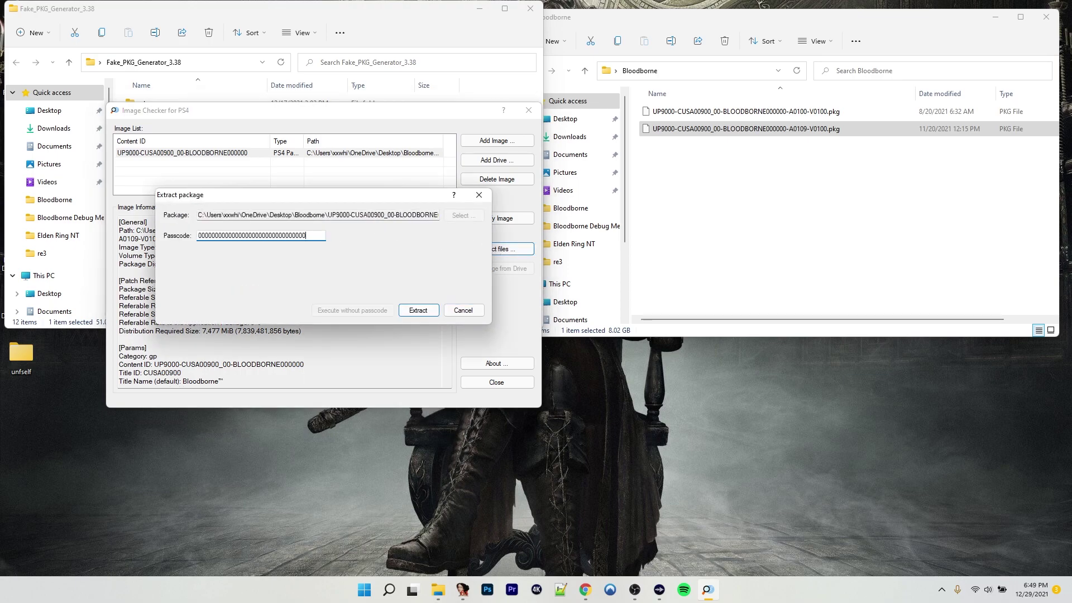
pyautogui.click(418, 310)
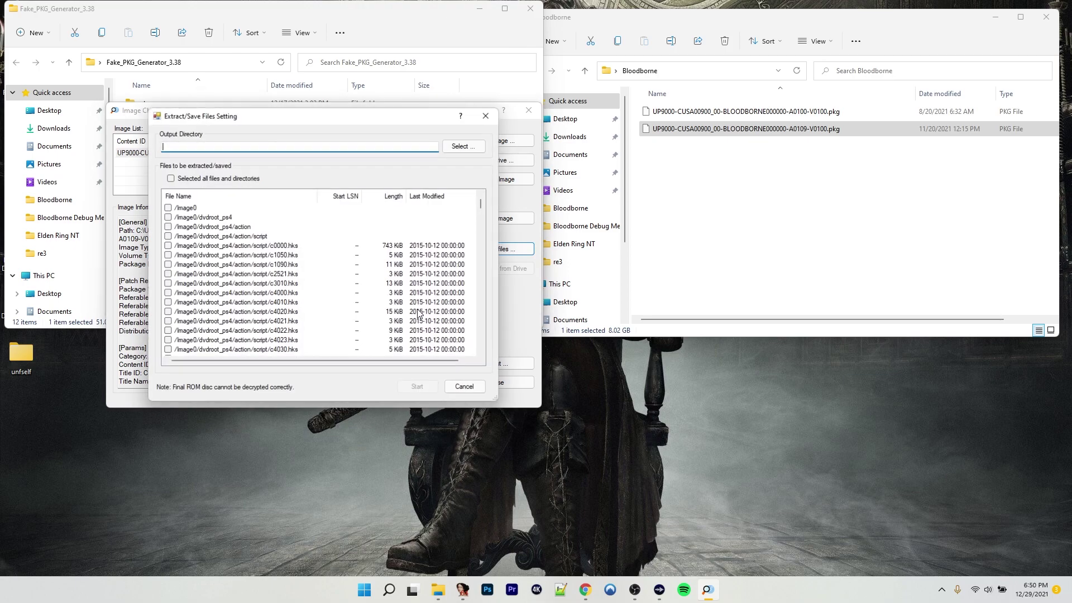
# Select all files and directories, set Desktop\Bloodborne as output directory, and start extracting.
pyautogui.click(170, 178)
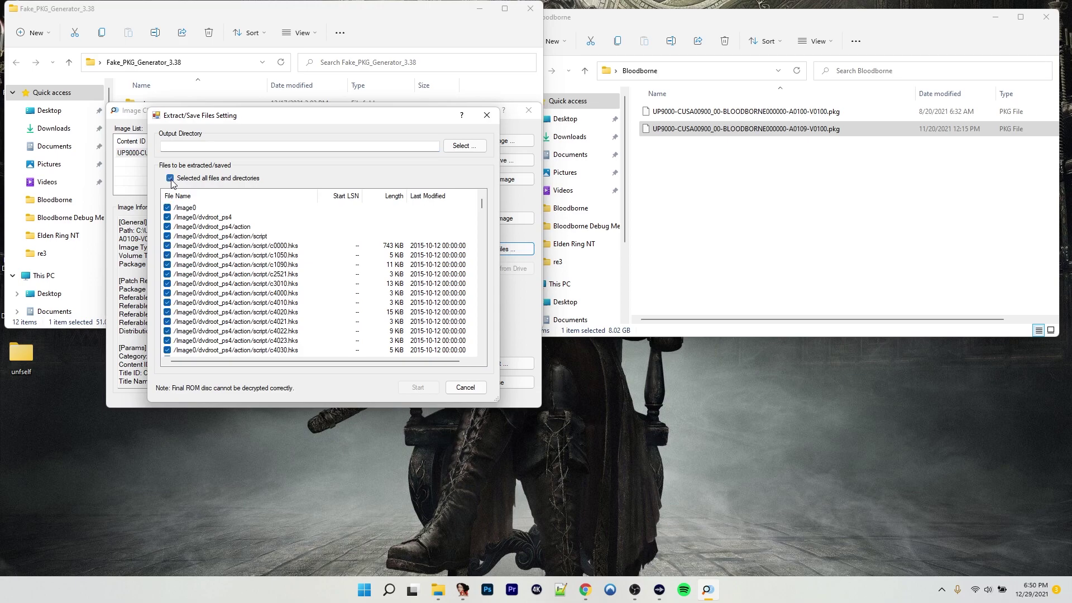
pyautogui.click(465, 145)
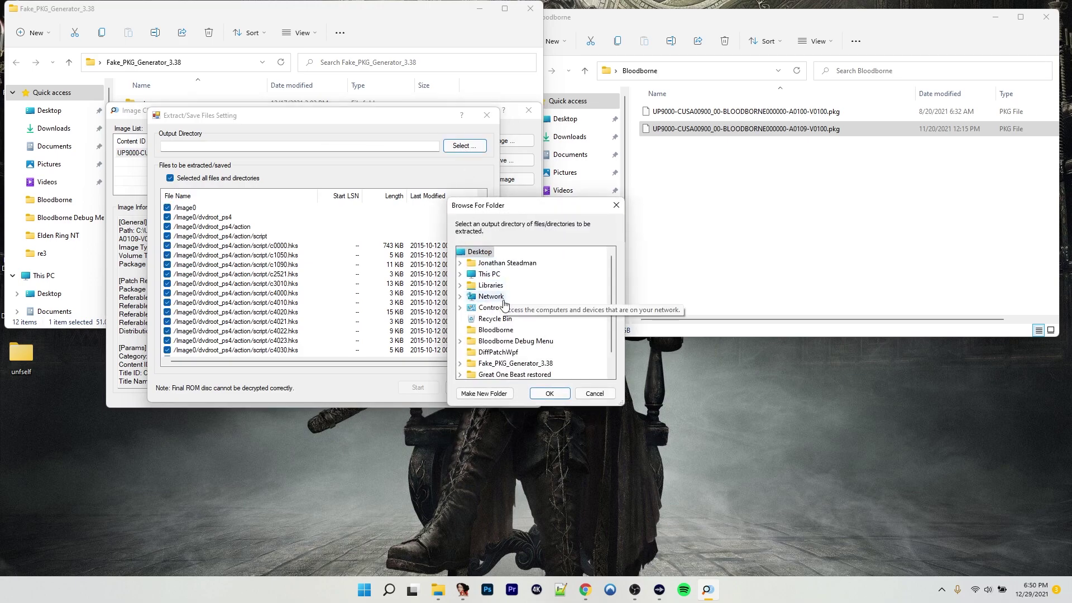
pyautogui.doubleClick(493, 263)
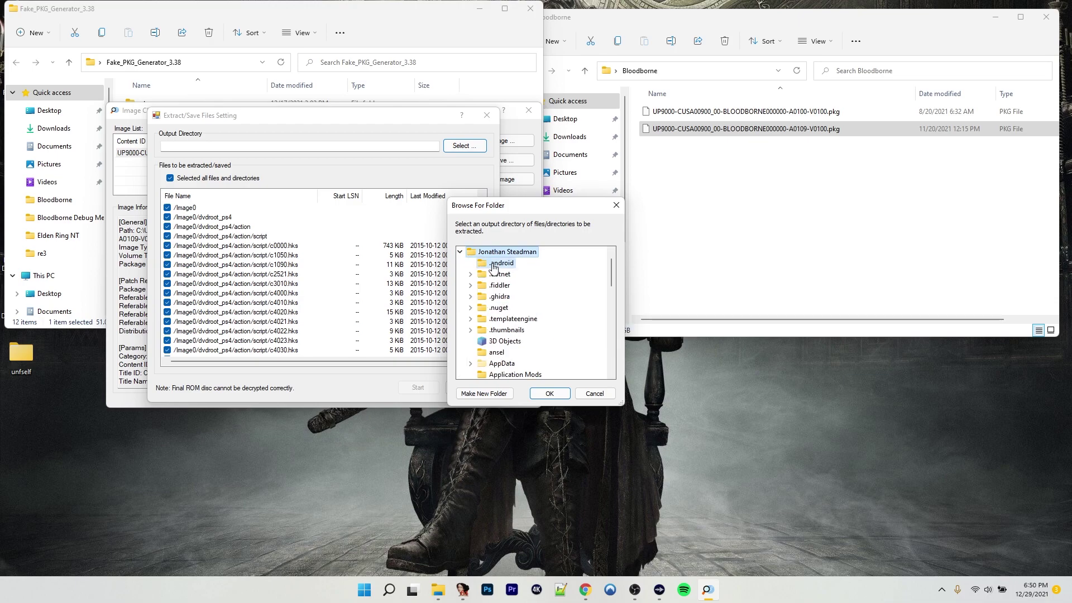
pyautogui.scroll(-3, 503, 335)
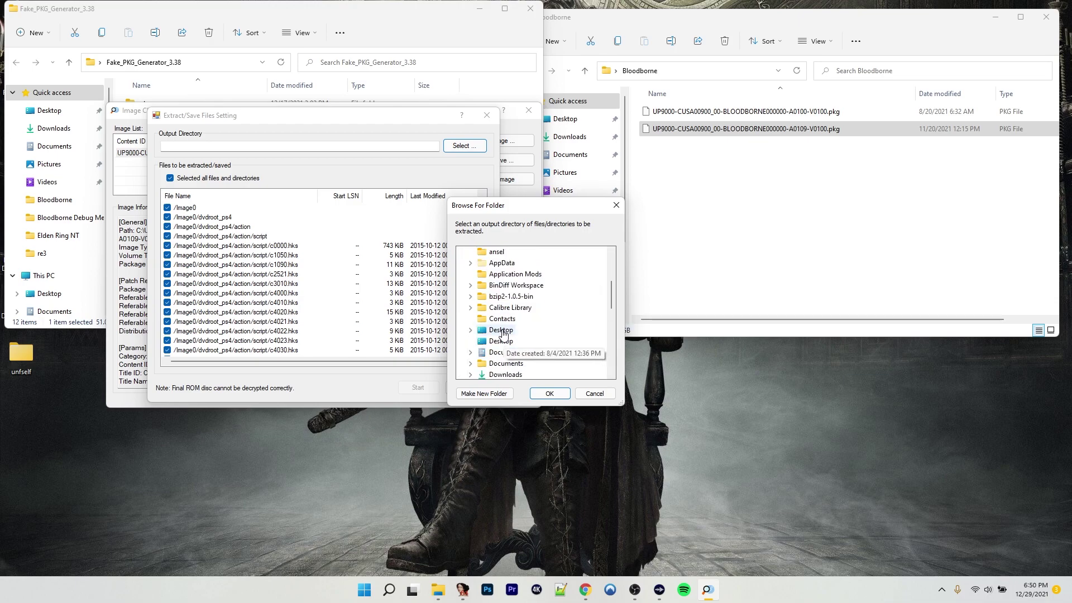
pyautogui.doubleClick(503, 331)
pyautogui.click(517, 308)
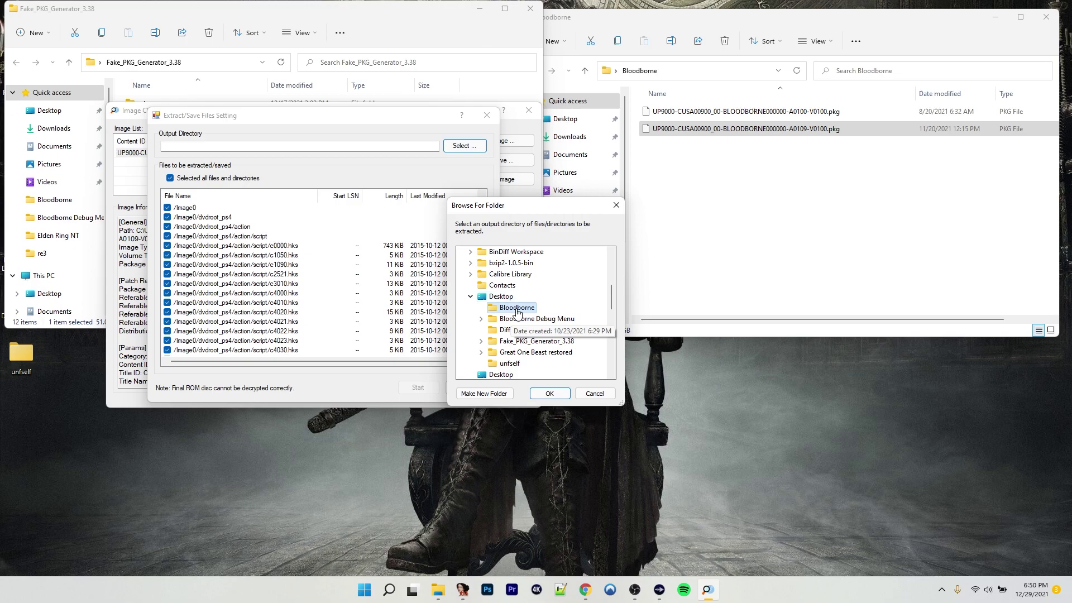
pyautogui.click(548, 393)
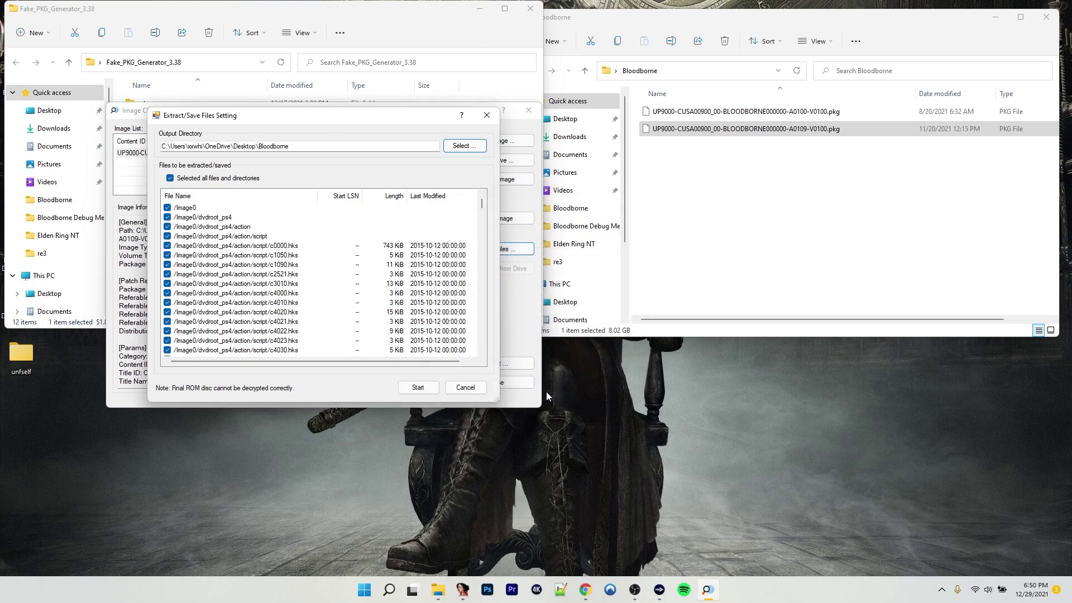
pyautogui.click(416, 390)
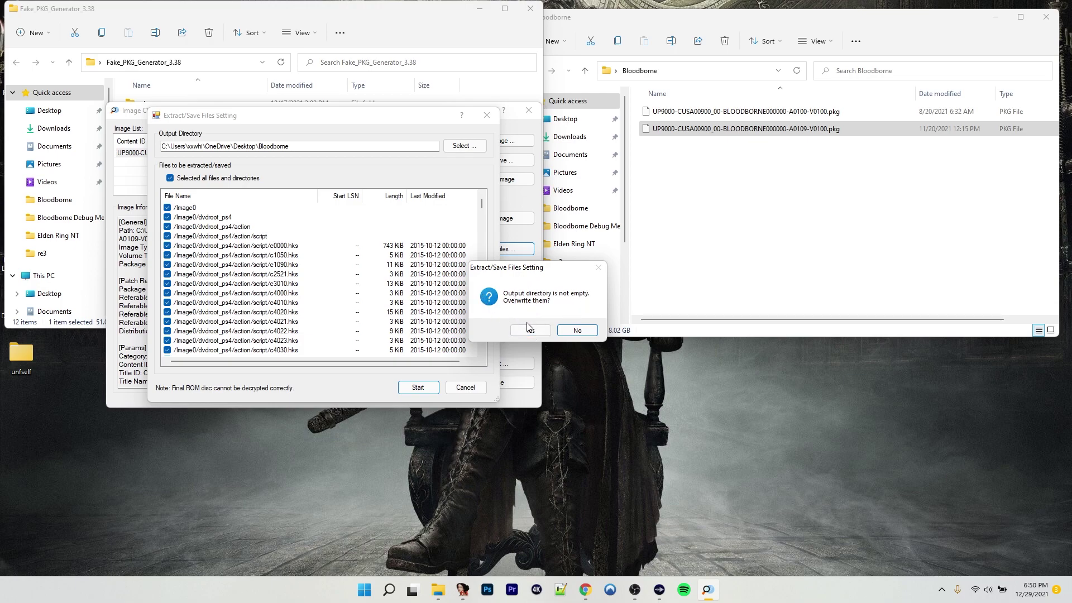
# Allow overwriting the Bloodborne folder and close the finished extraction progress window.
pyautogui.click(527, 327)
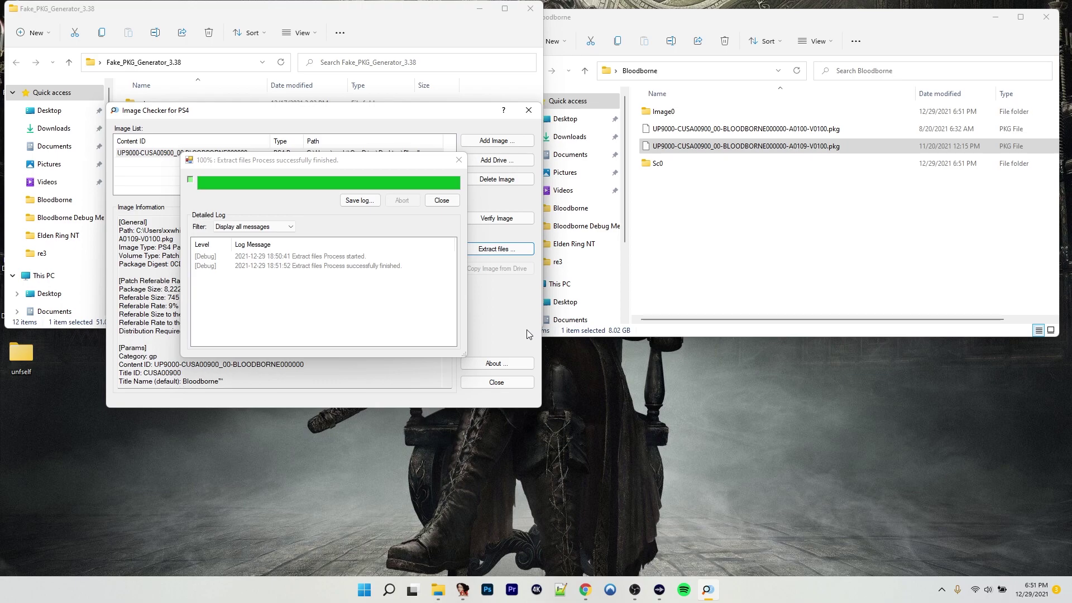
pyautogui.click(440, 201)
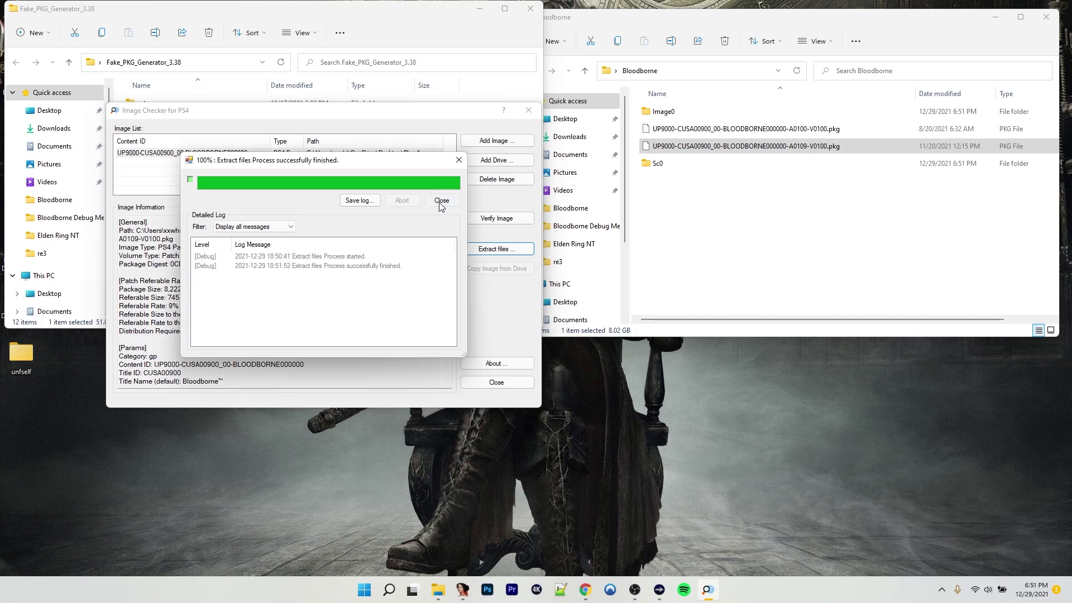
# Close Image Checker and cut all 16 items from the extracted Sc0 folder.
pyautogui.click(529, 110)
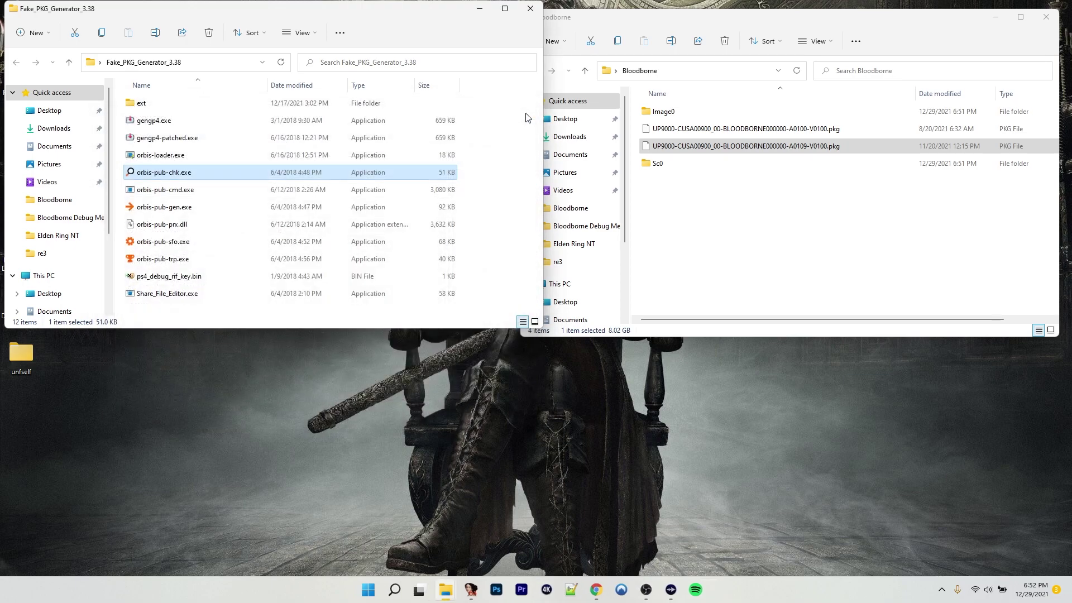
pyautogui.click(659, 168)
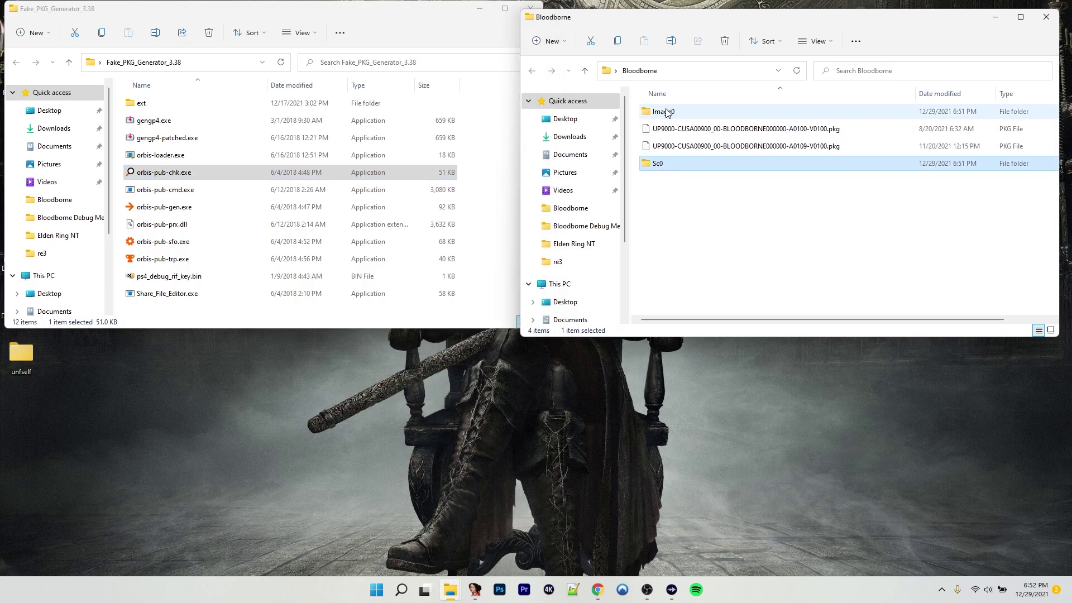
pyautogui.doubleClick(661, 165)
pyautogui.hotkey('ctrl', 'a')
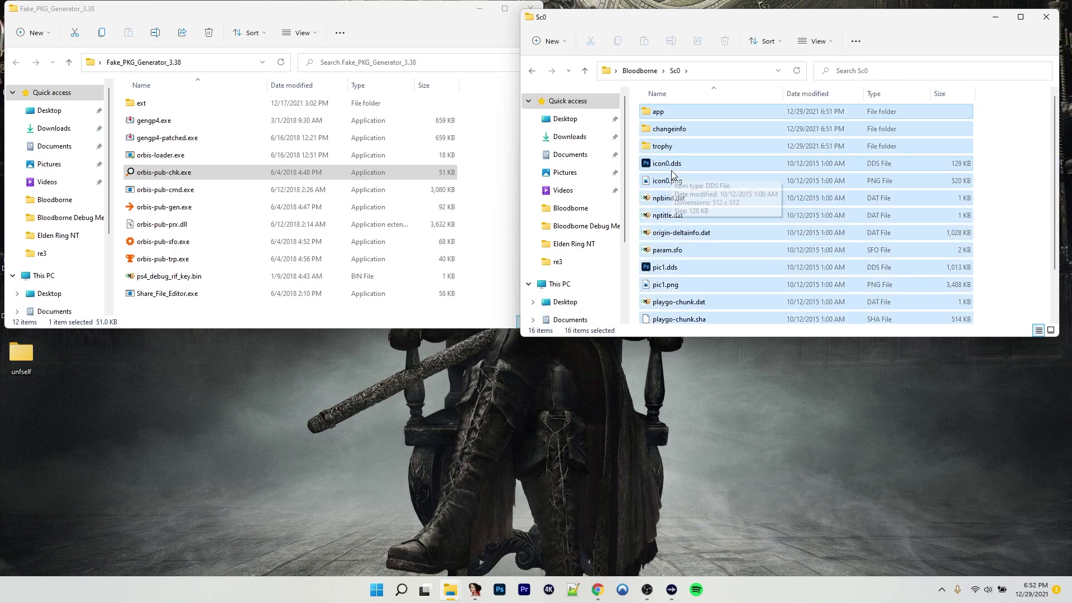
pyautogui.rightClick(670, 183)
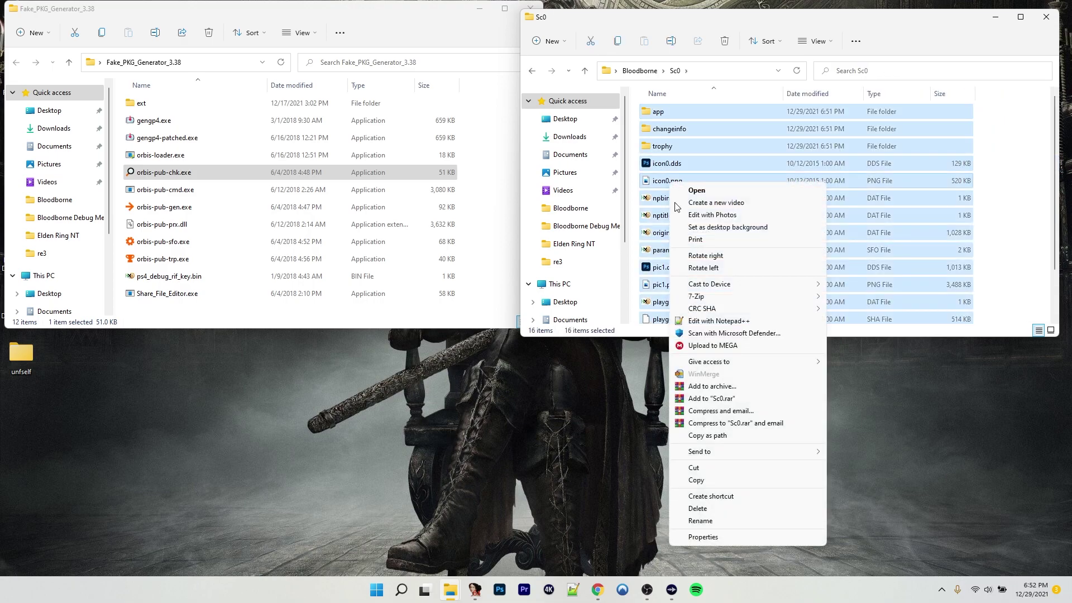
pyautogui.click(695, 468)
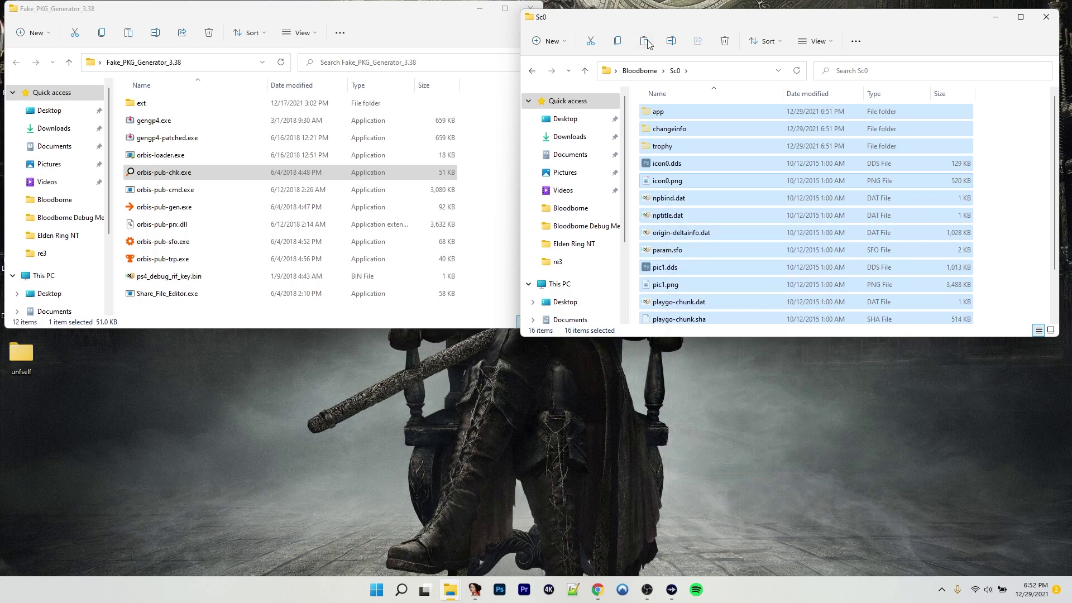
# Paste the cut Sc0 files into Image0\sce_sys.
pyautogui.click(640, 71)
pyautogui.doubleClick(662, 113)
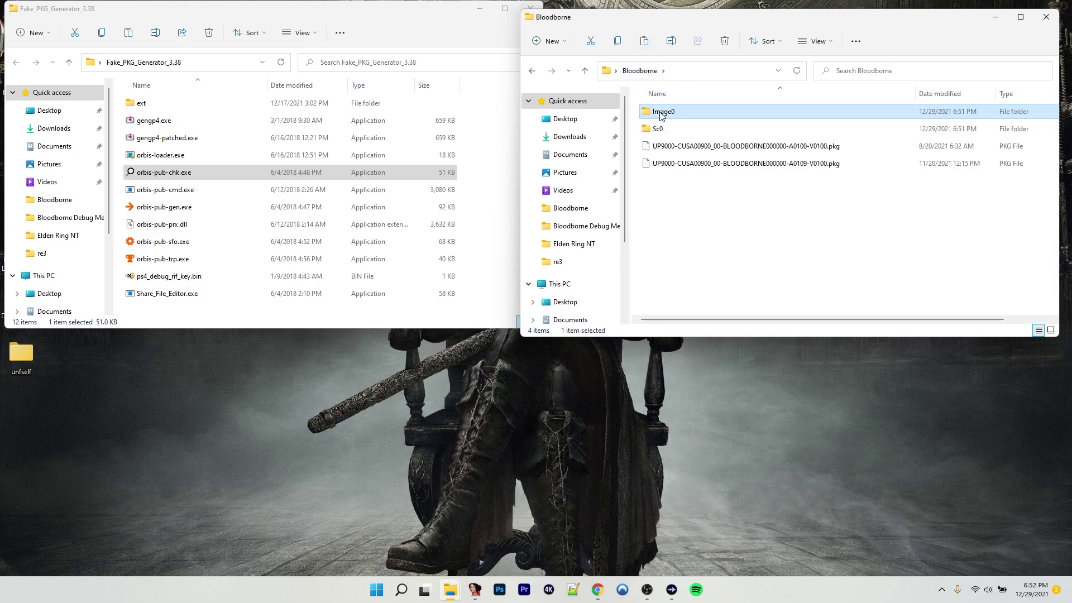
pyautogui.doubleClick(662, 129)
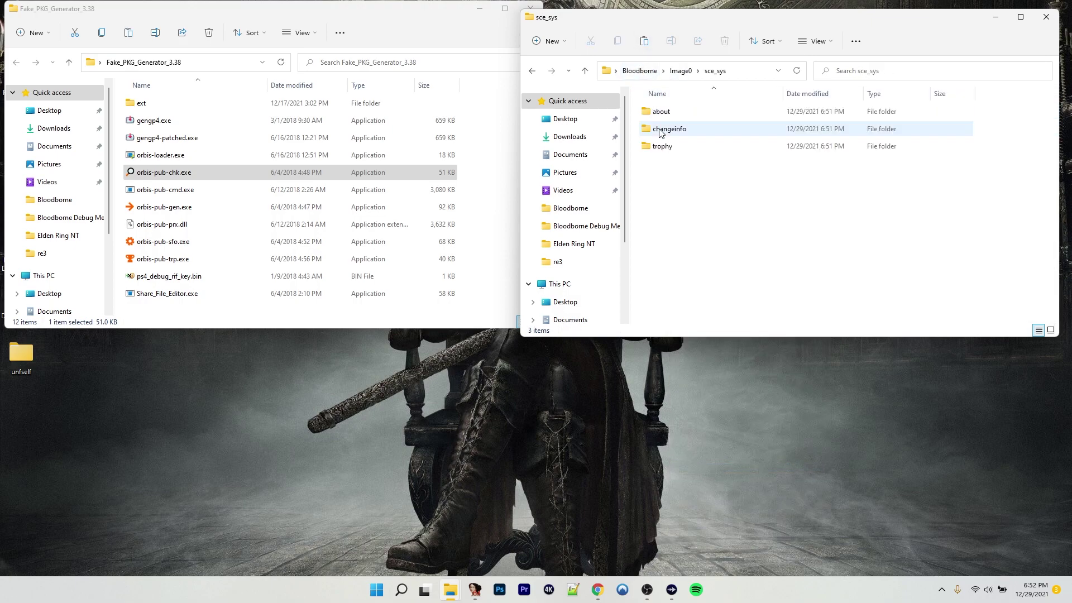
pyautogui.rightClick(670, 194)
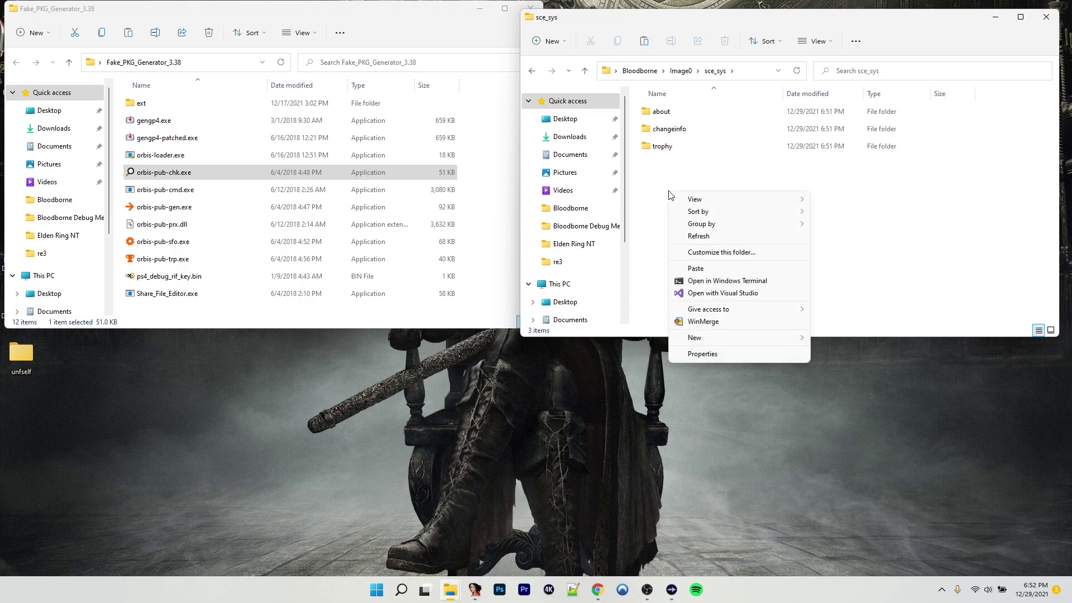
pyautogui.click(699, 269)
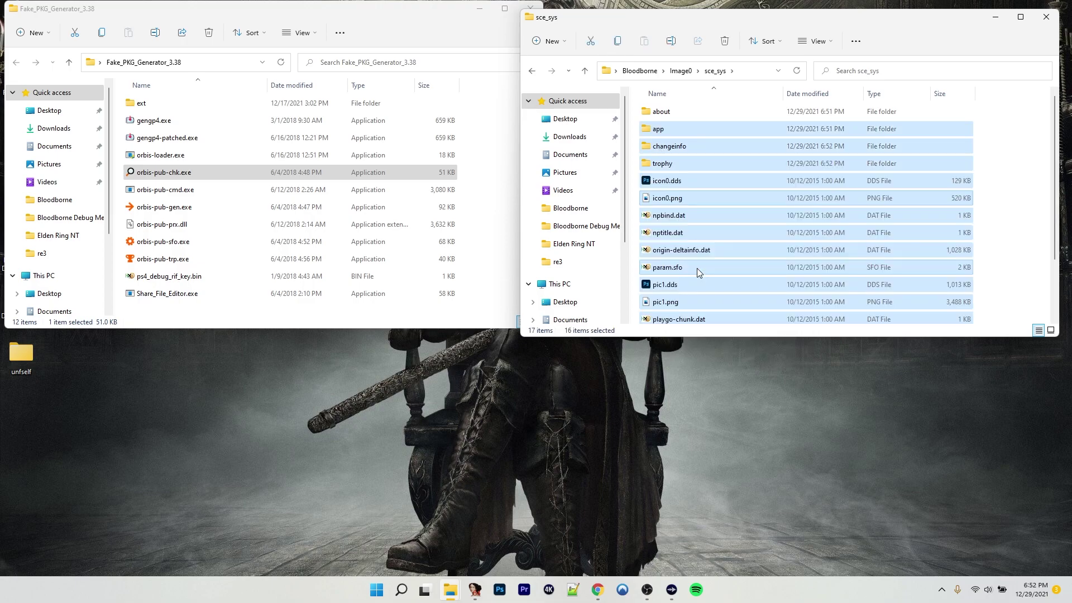
# Delete the Sc0 folder and rename Image0 to CUSA00900-patch.
pyautogui.click(642, 72)
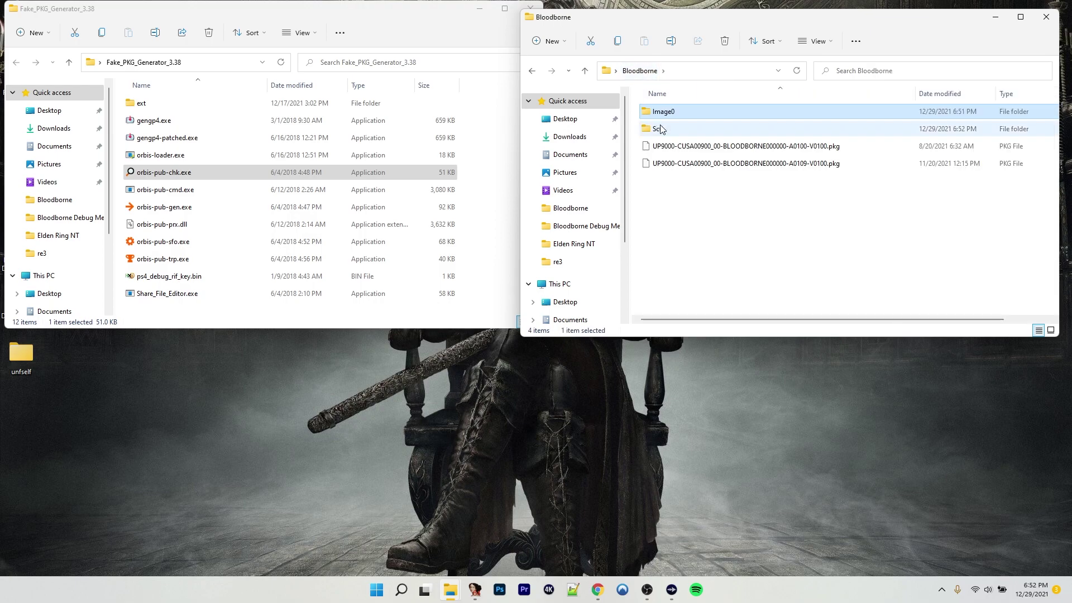
pyautogui.click(660, 132)
pyautogui.press('Delete')
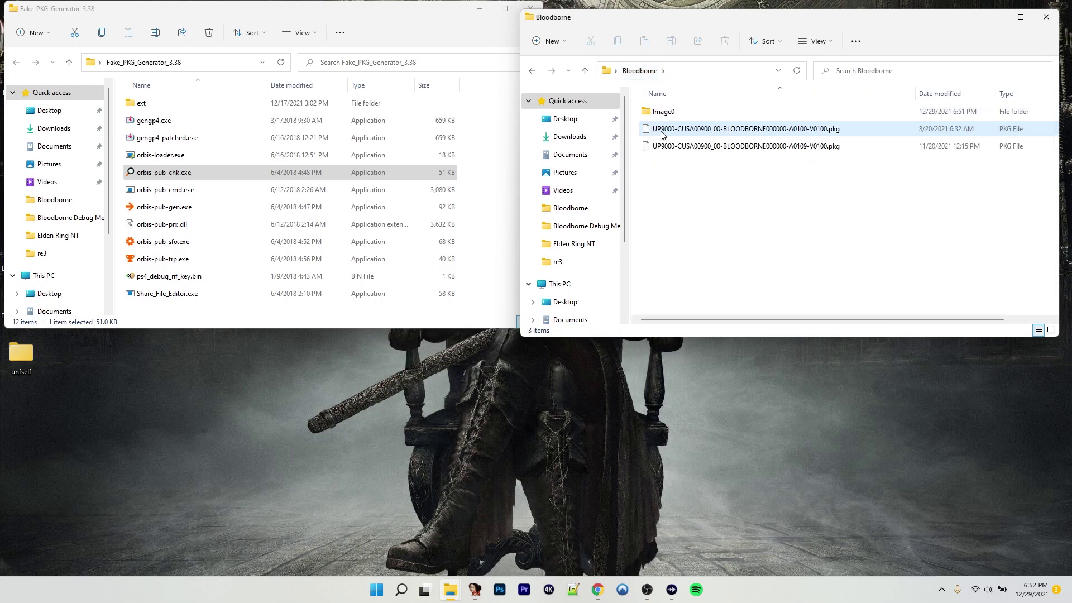
pyautogui.click(664, 113)
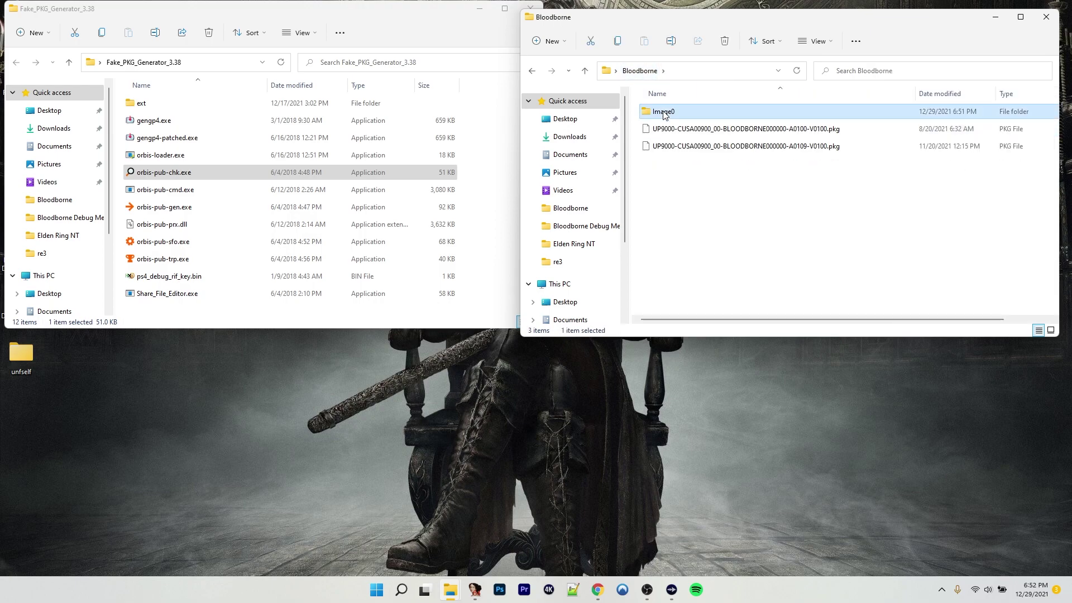
pyautogui.click(664, 113)
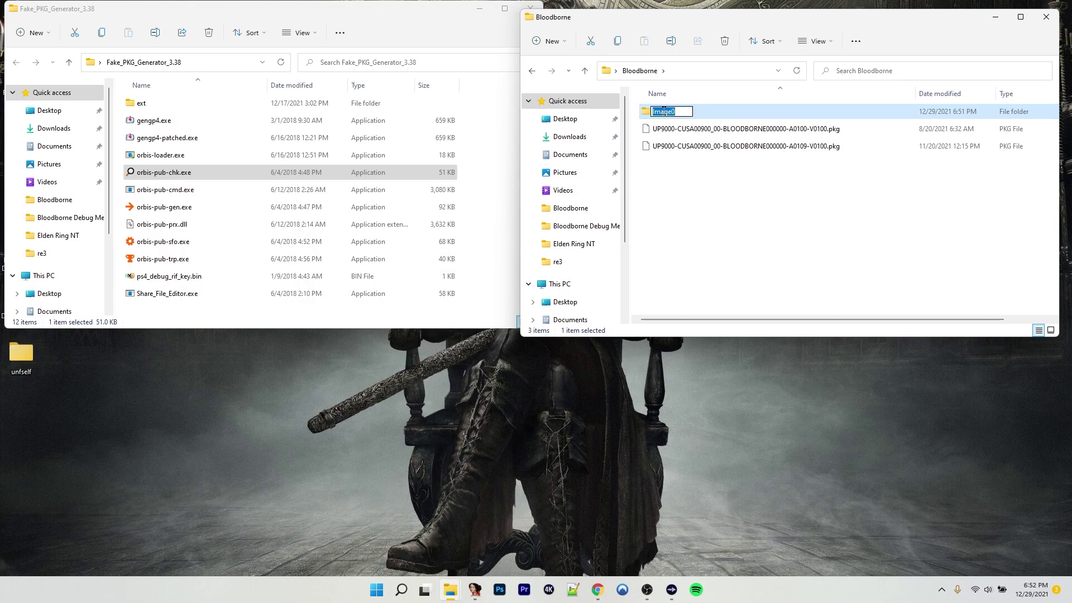
pyautogui.write('CUSA00900')
pyautogui.write('-patch')
pyautogui.press('Return')
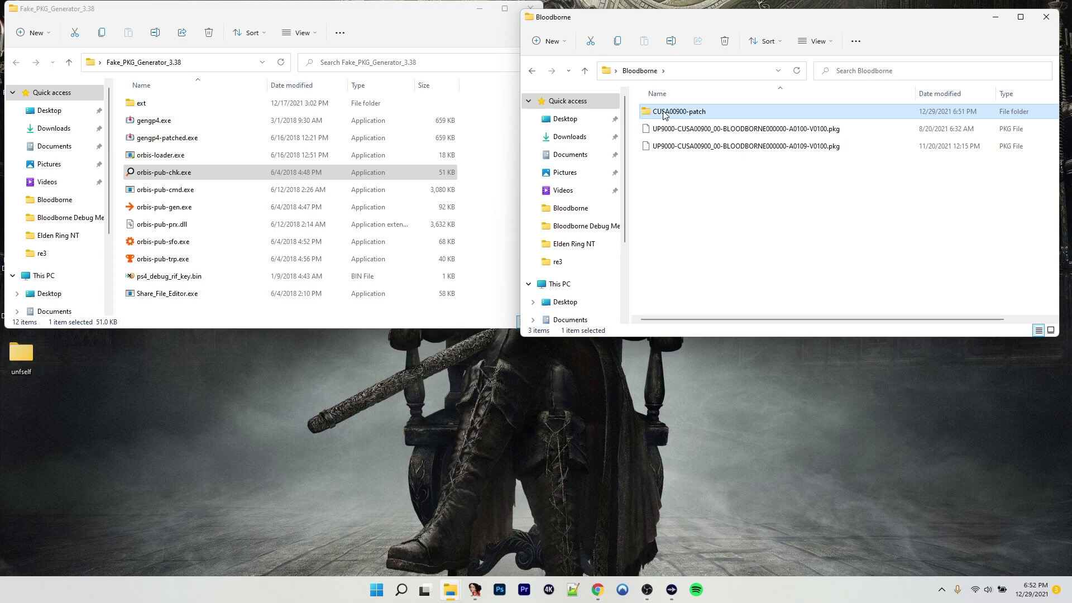
# Open the CUSA00900-patch folder and close the Fake_PKG_Generator_3.38 window.
pyautogui.doubleClick(665, 114)
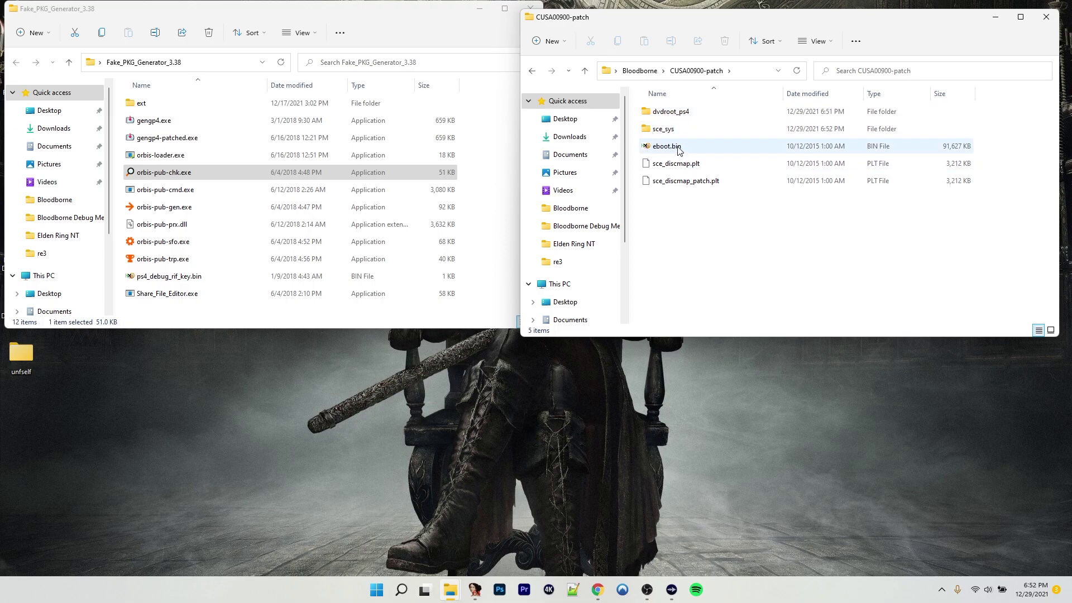
pyautogui.click(485, 29)
pyautogui.click(527, 11)
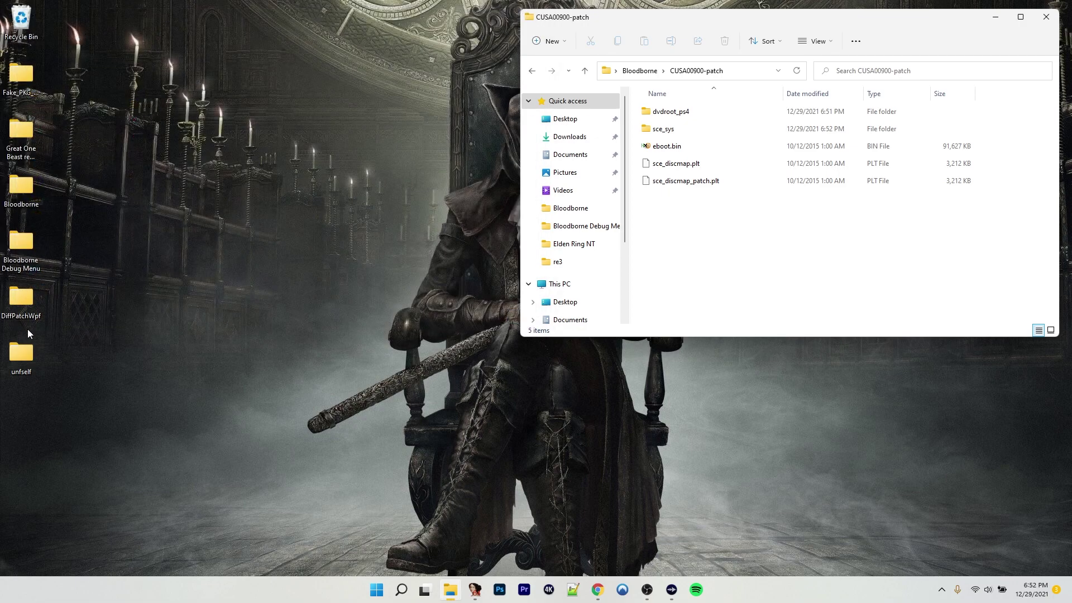
# Decrypt eboot.bin by dropping it onto UnfSelf in the unfself folder, then close that folder.
pyautogui.doubleClick(19, 357)
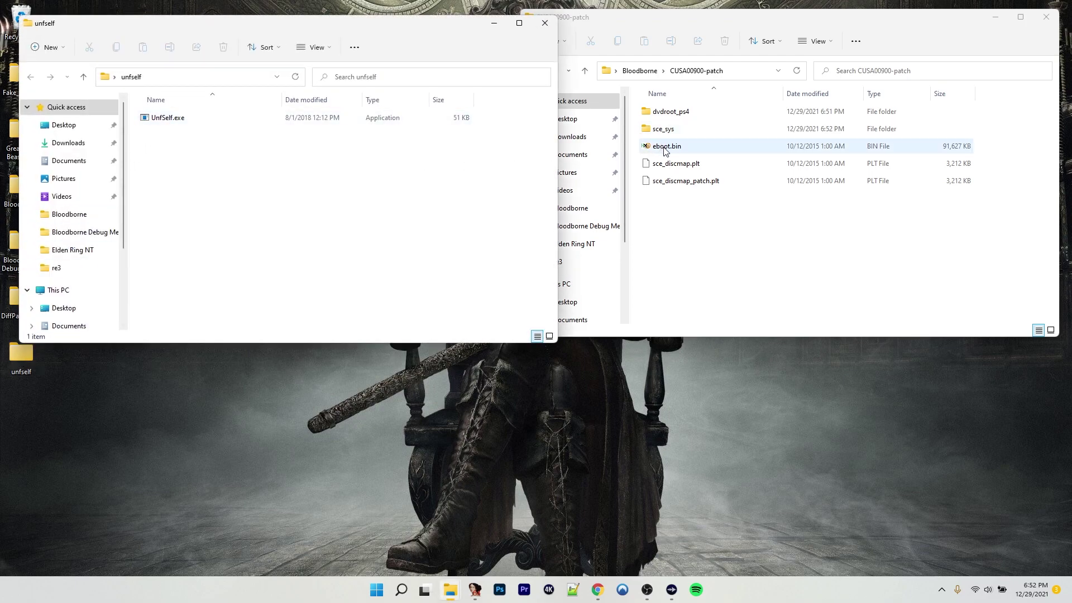
pyautogui.moveTo(668, 147)
pyautogui.mouseDown()
pyautogui.moveTo(411, 151)
pyautogui.moveTo(180, 134)
pyautogui.moveTo(165, 120)
pyautogui.mouseUp()
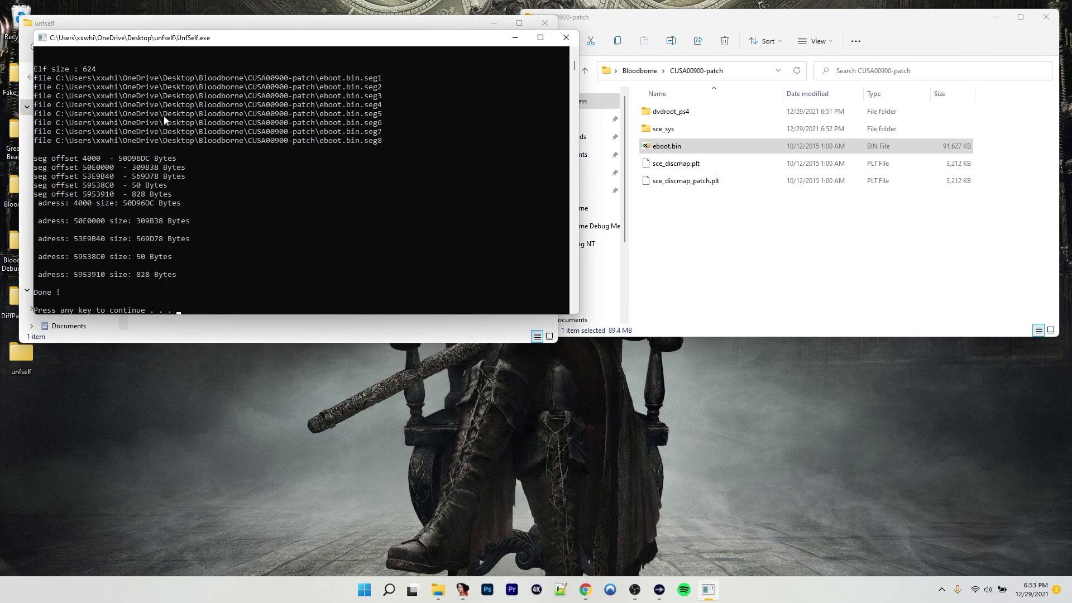
pyautogui.press('Return')
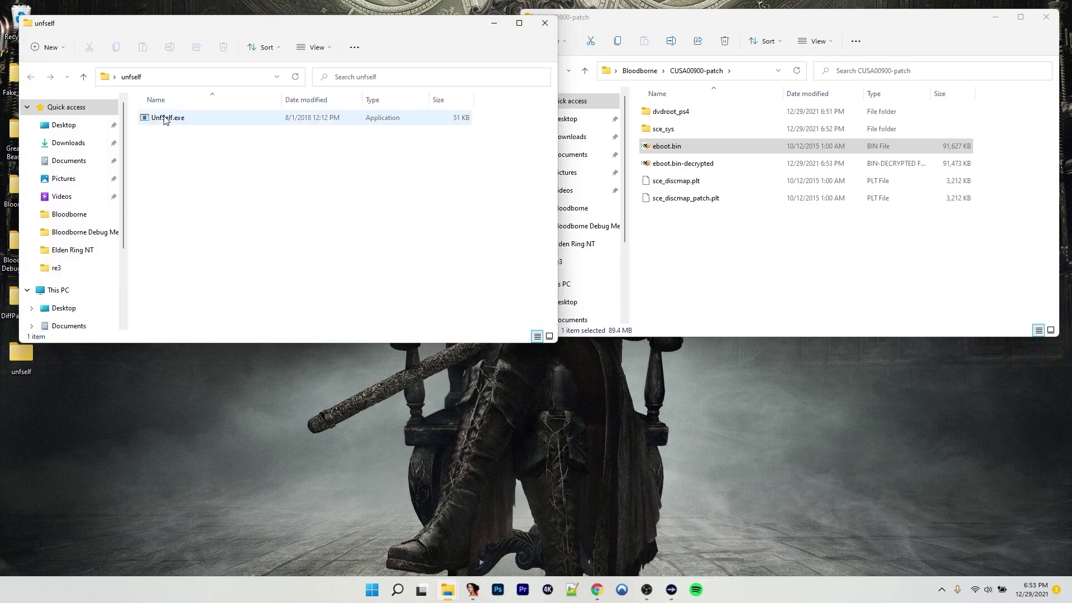
pyautogui.click(545, 22)
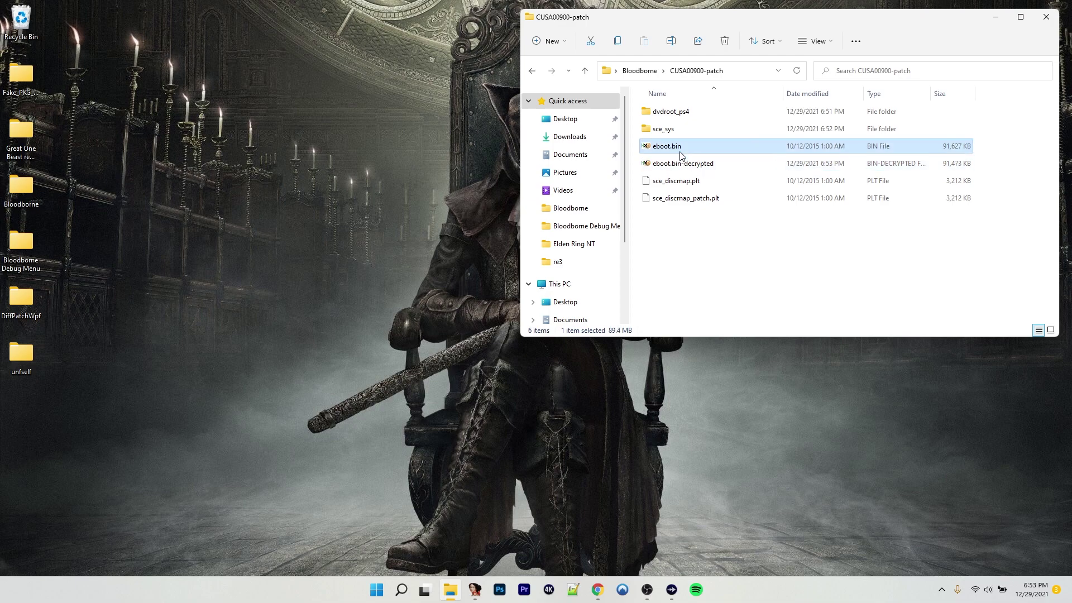
# Delete the original eboot.bin and rename eboot.bin-decrypted to eboot.bin.
pyautogui.press('Delete')
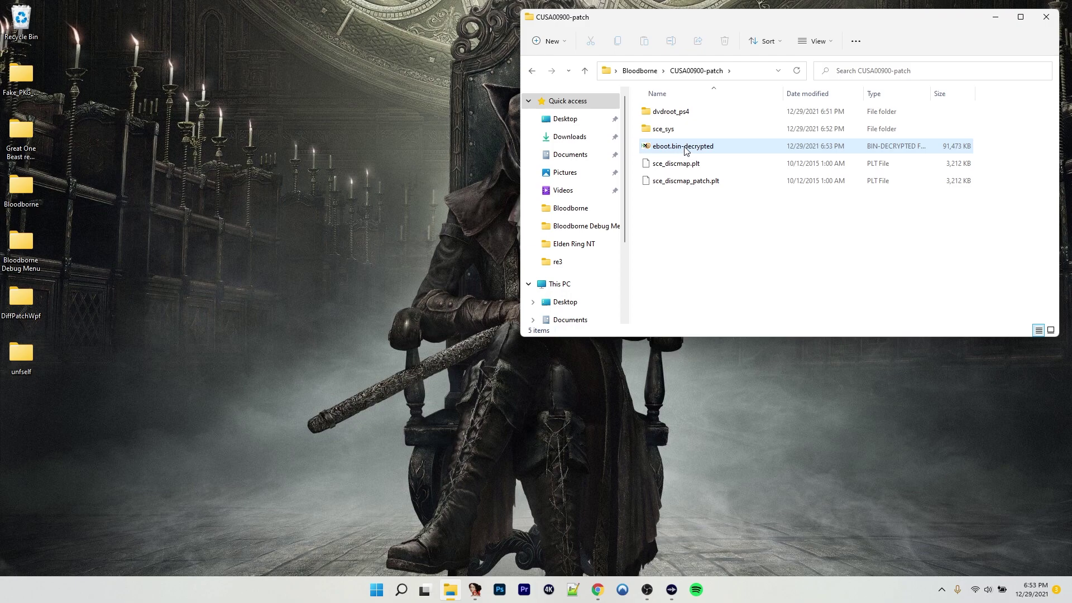
pyautogui.click(687, 150)
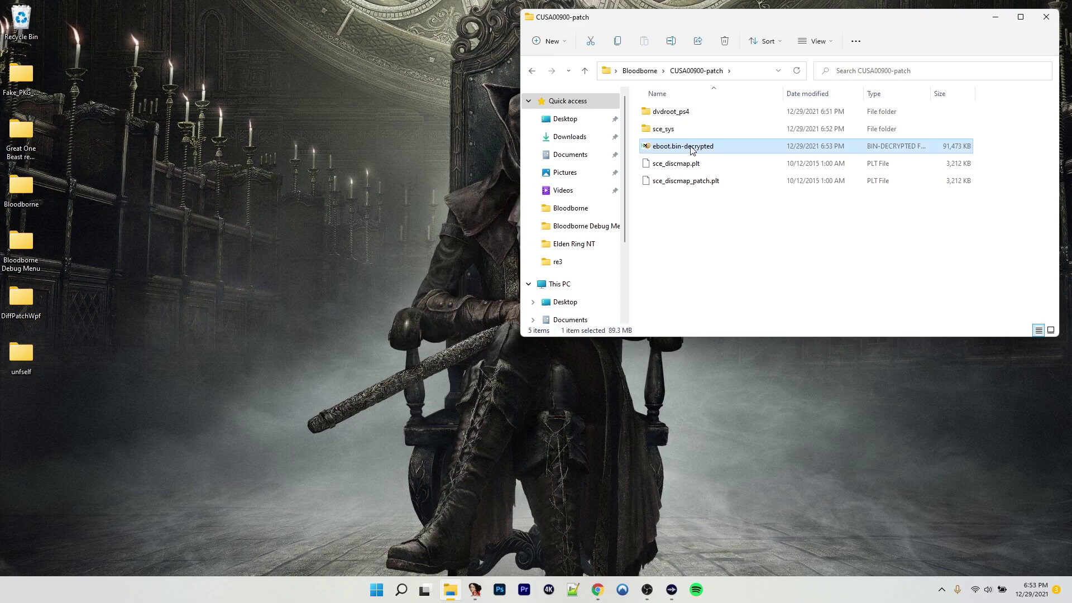
pyautogui.click(691, 148)
pyautogui.press('Right')
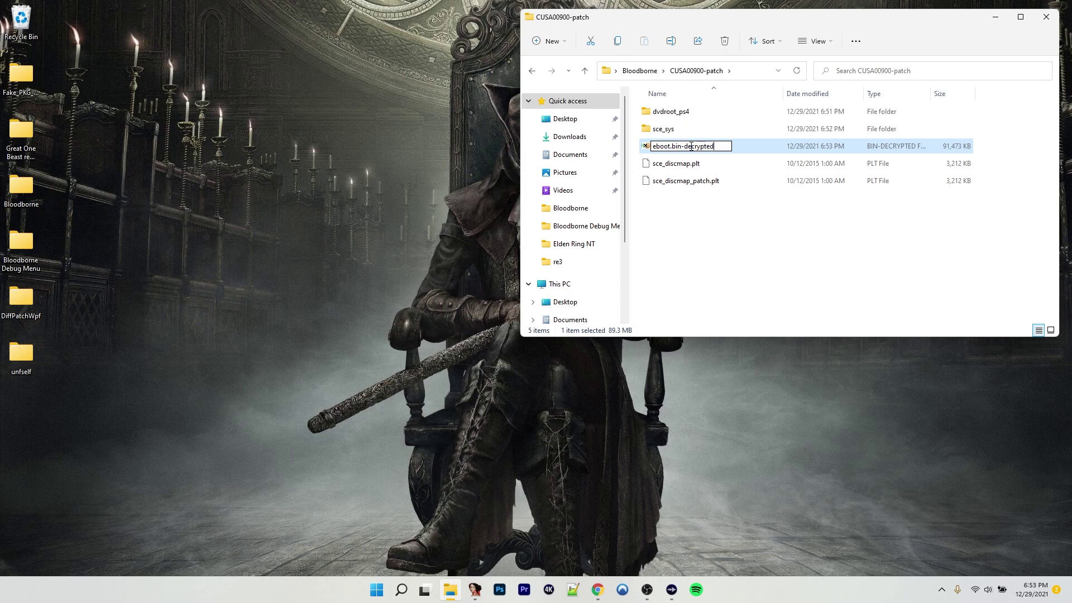
pyautogui.press('BackSpace')
pyautogui.press('BackSpace')
pyautogui.press('BackSpace')
pyautogui.press('Return')
pyautogui.press('Return')
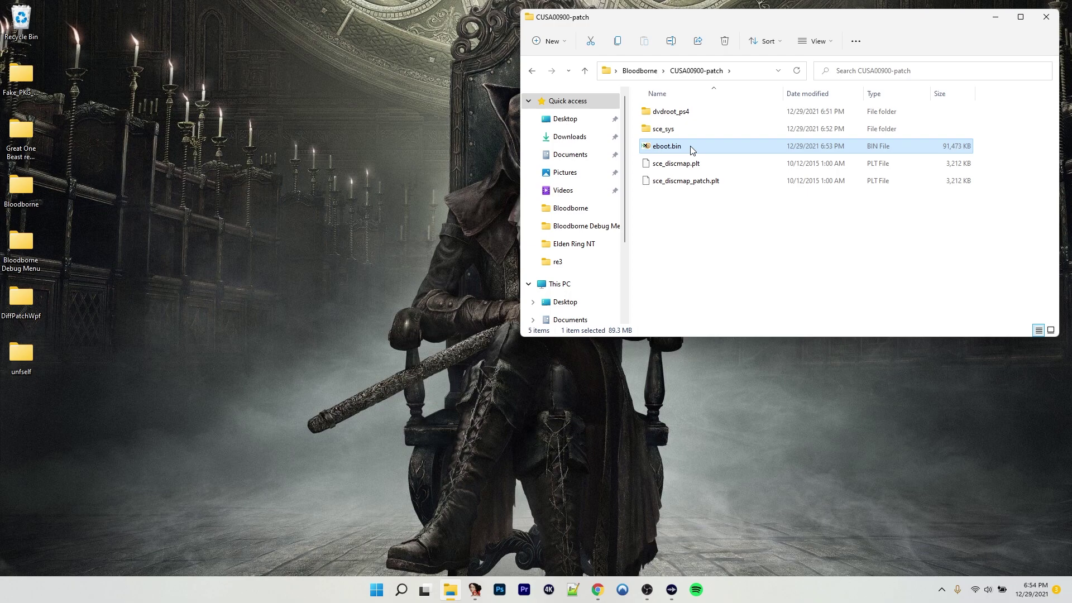
# Open the Bloodborne Debug Menu folder, select Bloodborne-debug-menu-patch.txt, then open DiffPatchWpf.
pyautogui.doubleClick(24, 244)
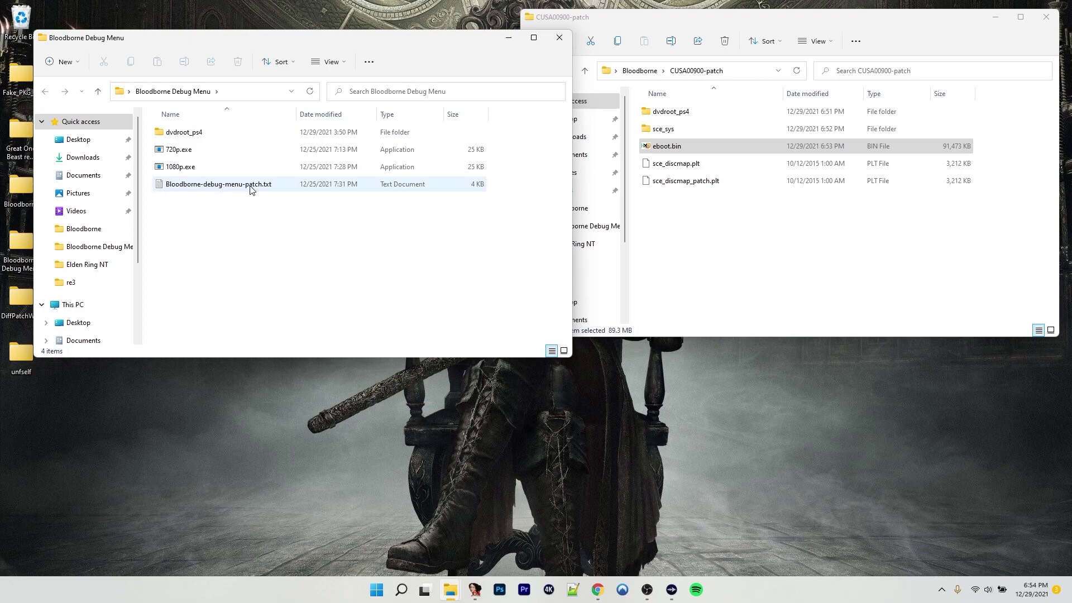
pyautogui.click(222, 186)
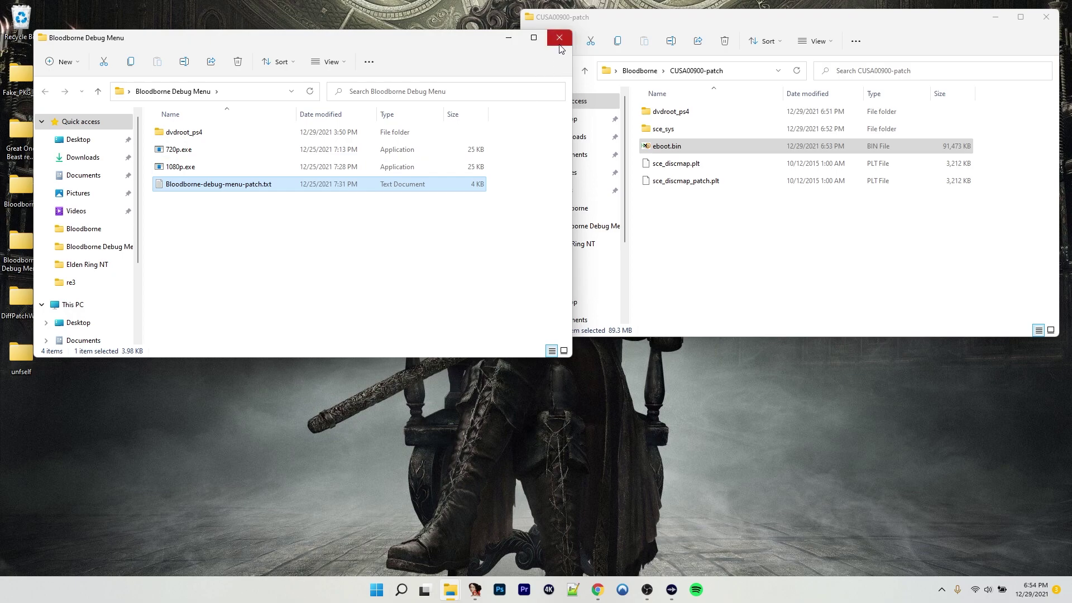
pyautogui.moveTo(484, 44); pyautogui.dragTo(504, 34)
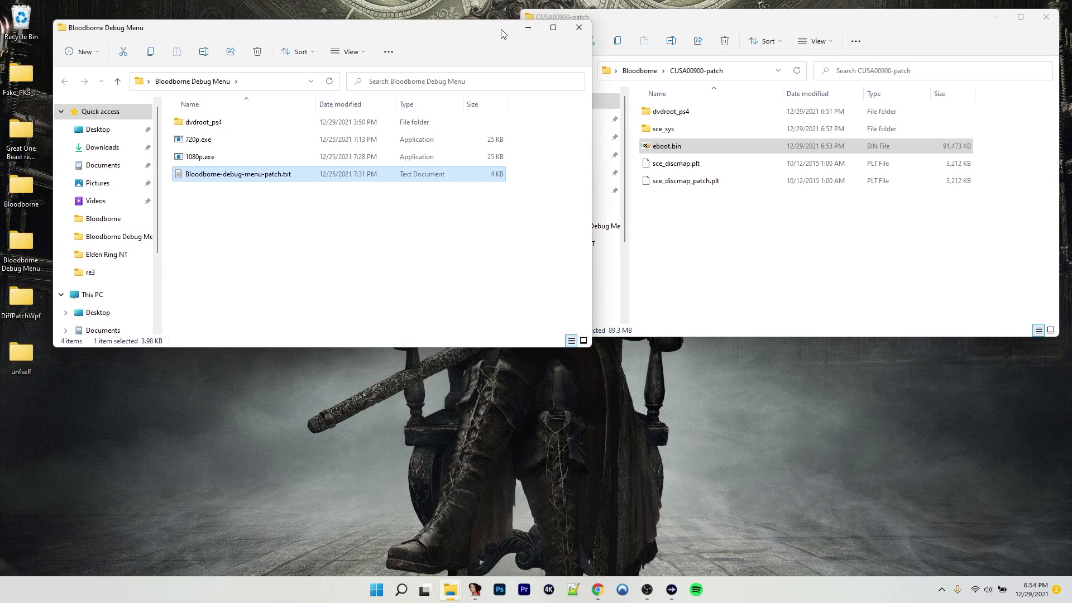
pyautogui.doubleClick(23, 307)
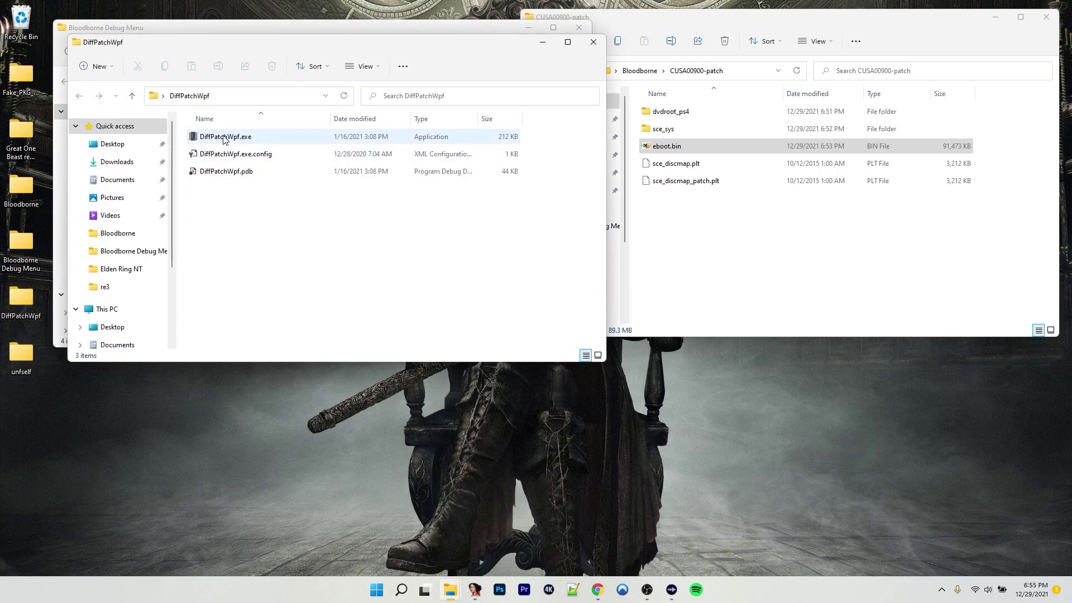
# Launch Diff Patcher and load CUSA00900-patch\eboot.bin as File1.
pyautogui.doubleClick(224, 138)
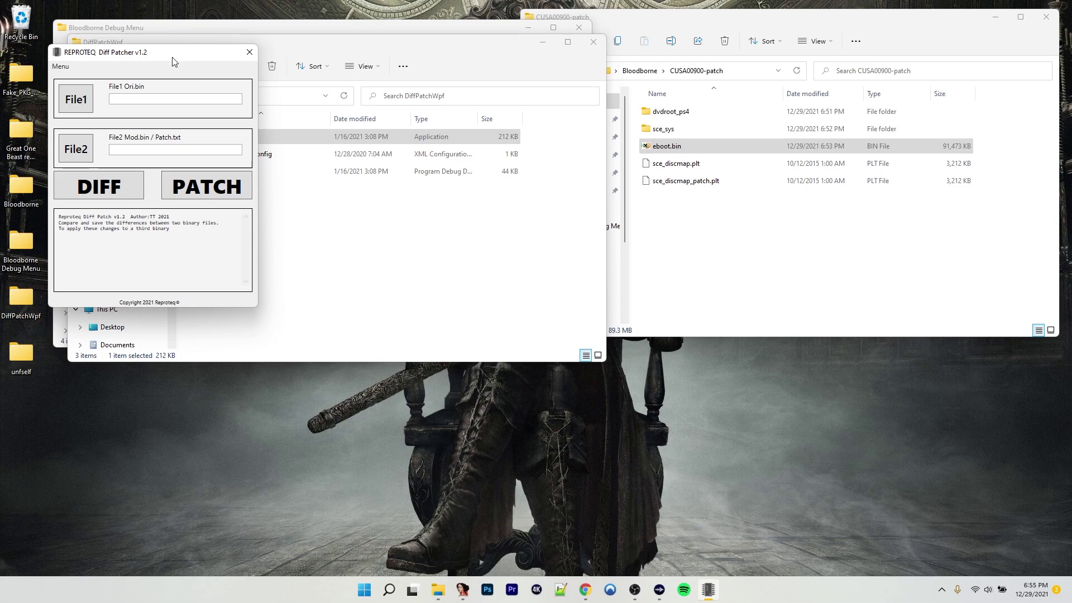
pyautogui.moveTo(173, 62)
pyautogui.mouseDown()
pyautogui.moveTo(256, 157)
pyautogui.moveTo(276, 208)
pyautogui.mouseUp()
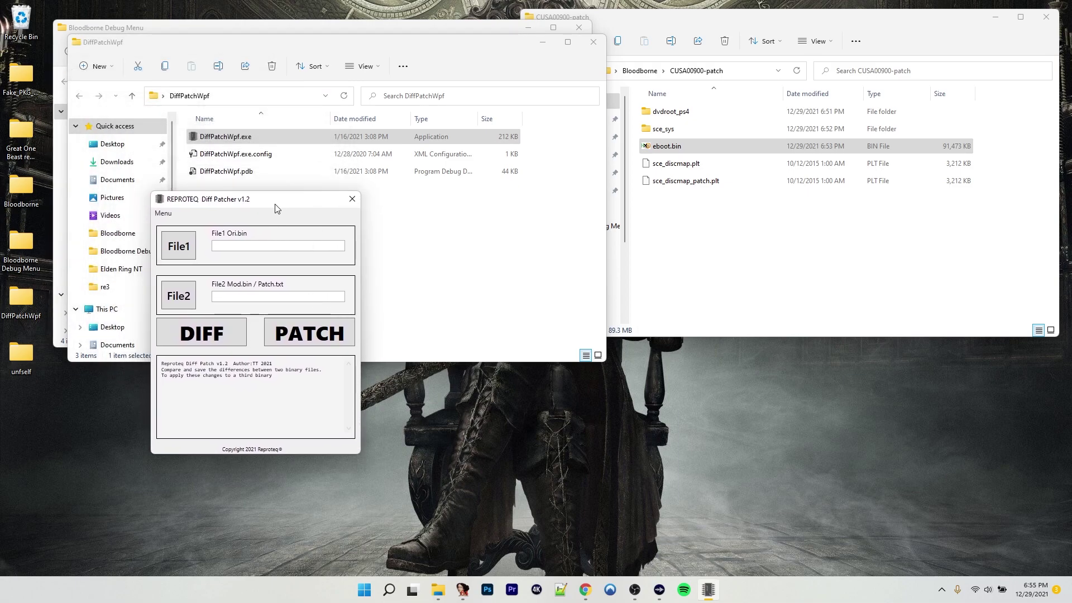
pyautogui.click(177, 248)
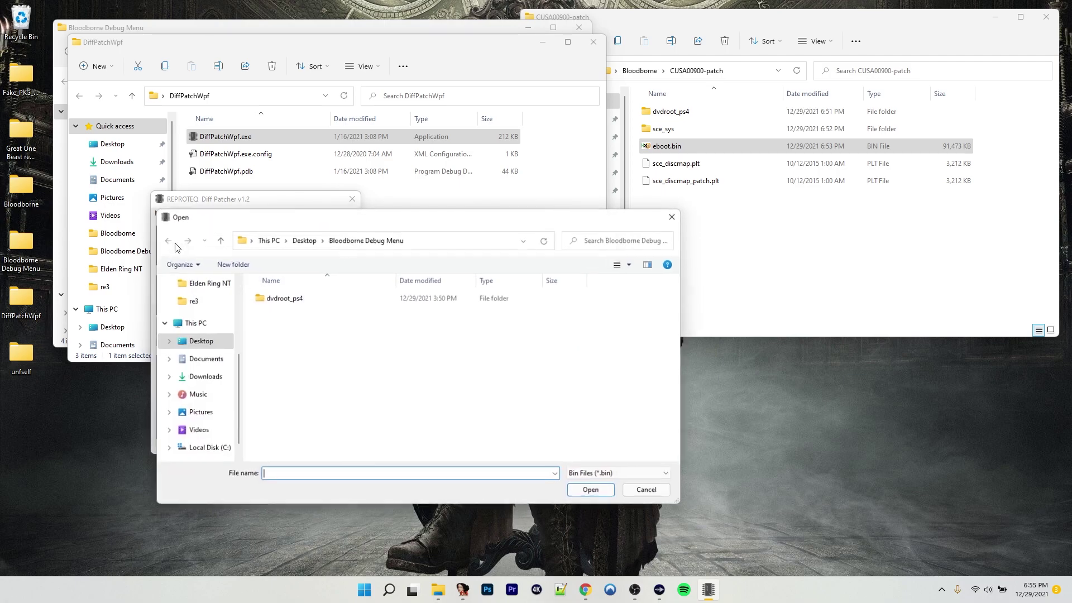
pyautogui.click(306, 246)
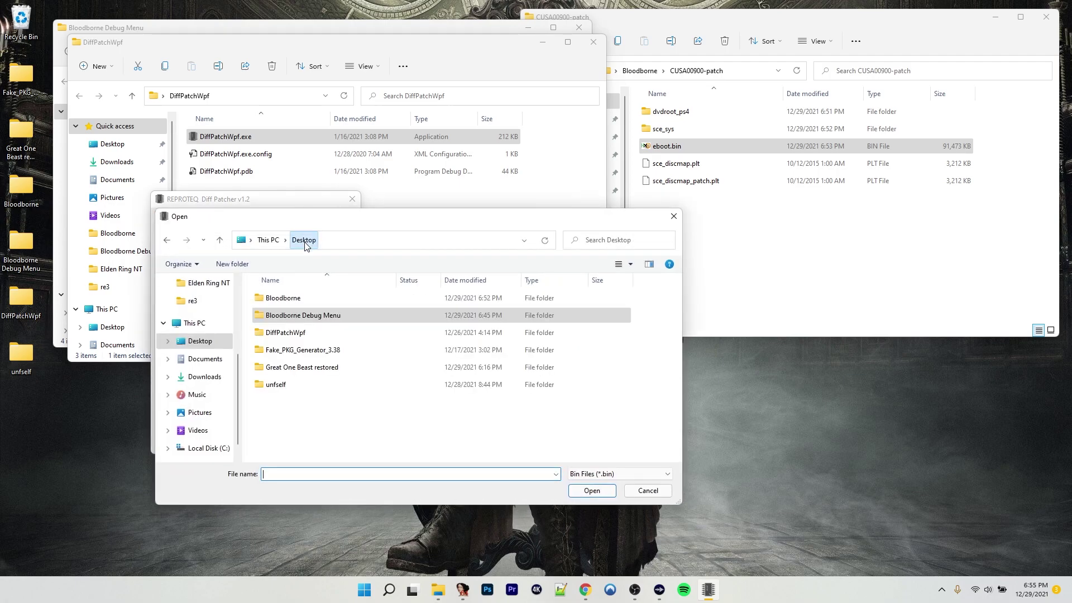
pyautogui.doubleClick(283, 298)
pyautogui.doubleClick(284, 301)
pyautogui.doubleClick(280, 333)
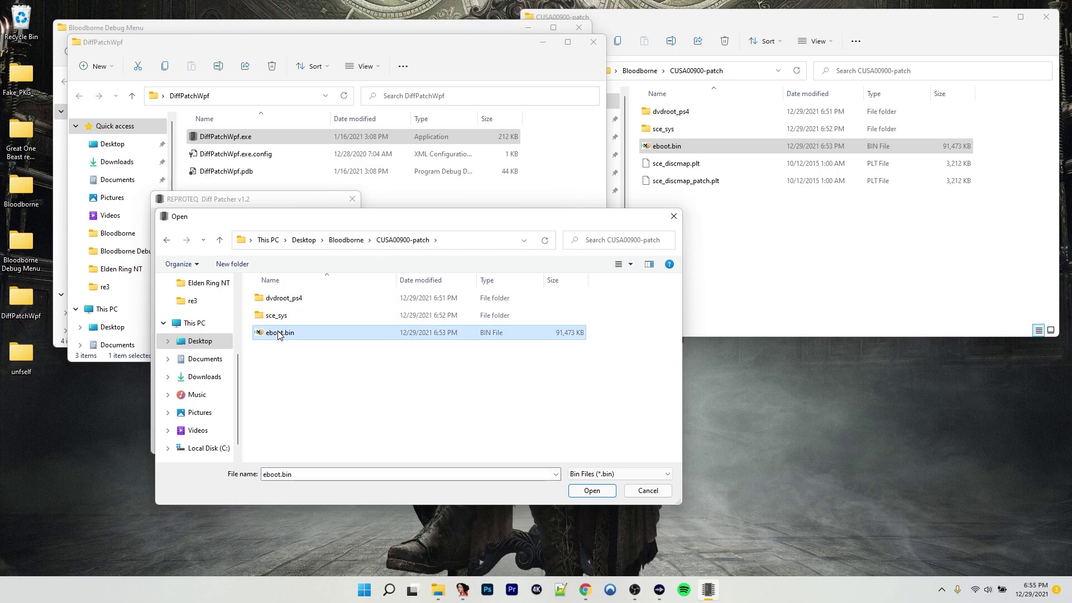
# Load Bloodborne-debug-menu-patch.txt from the Bloodborne Debug Menu folder as File2.
pyautogui.click(180, 298)
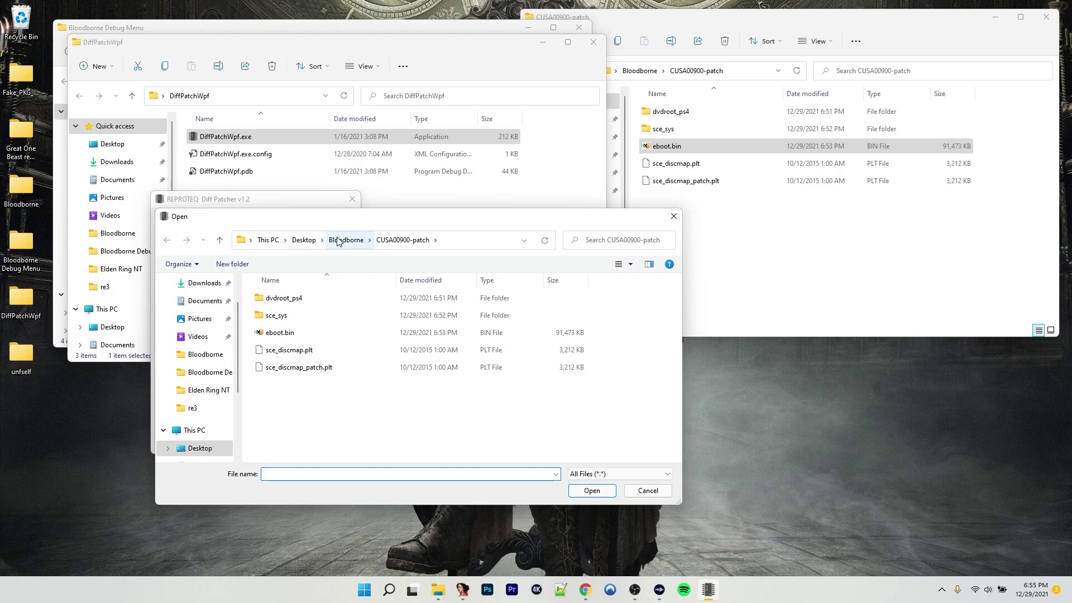
pyautogui.click(345, 240)
pyautogui.click(315, 246)
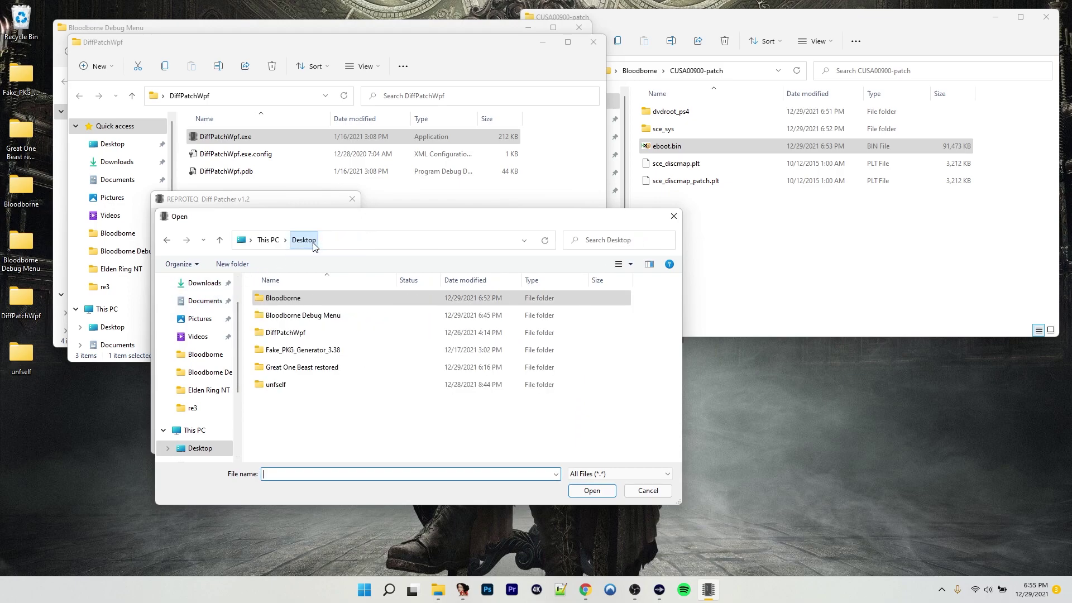
pyautogui.doubleClick(318, 315)
pyautogui.click(355, 350)
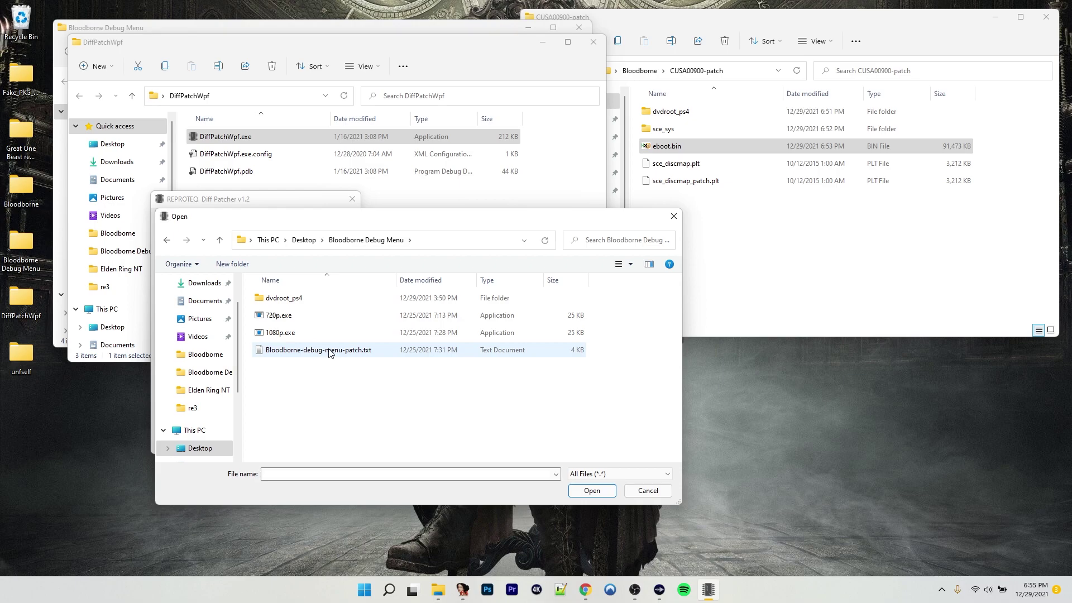
pyautogui.doubleClick(321, 349)
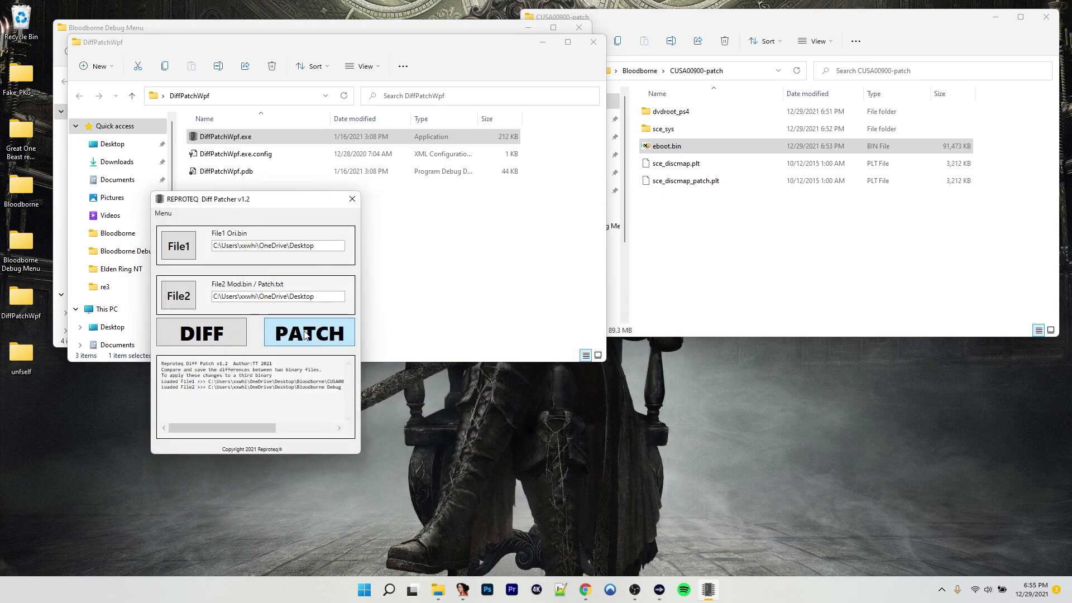
# Apply the patch, acknowledge 'Patched OK!', and close Diff Patcher.
pyautogui.click(310, 334)
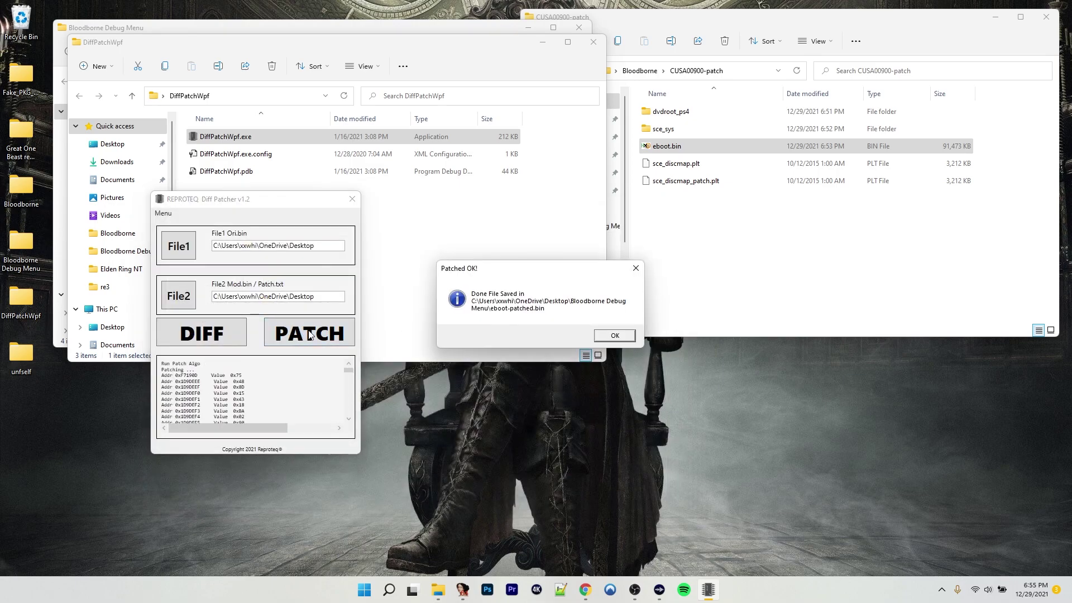
pyautogui.click(616, 335)
pyautogui.click(352, 199)
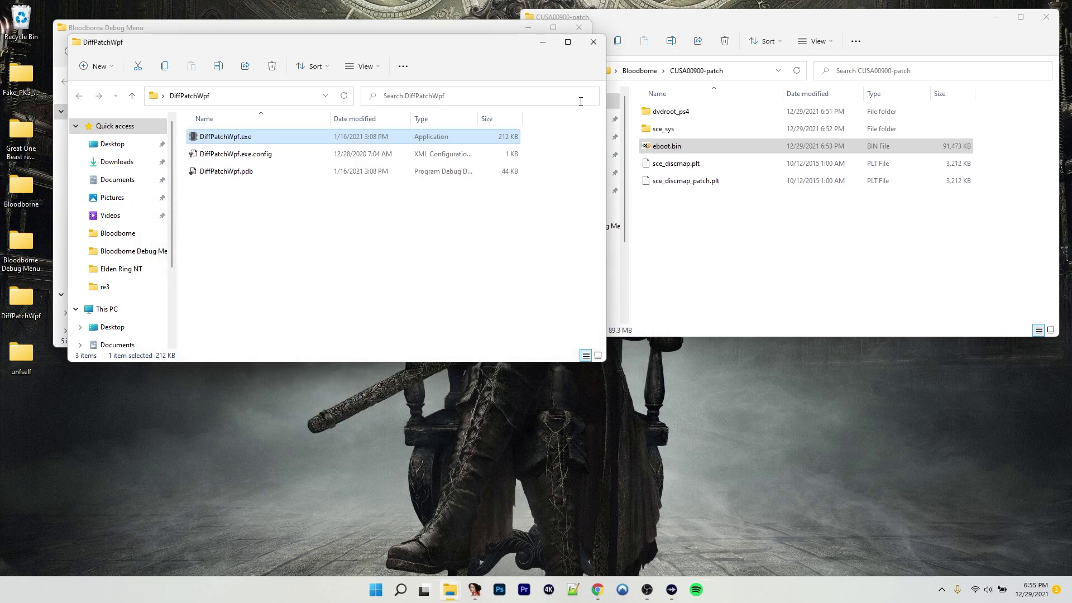
# Close the DiffPatchWpf window and rename eboot-patched.bin to eboot.bin.
pyautogui.click(592, 49)
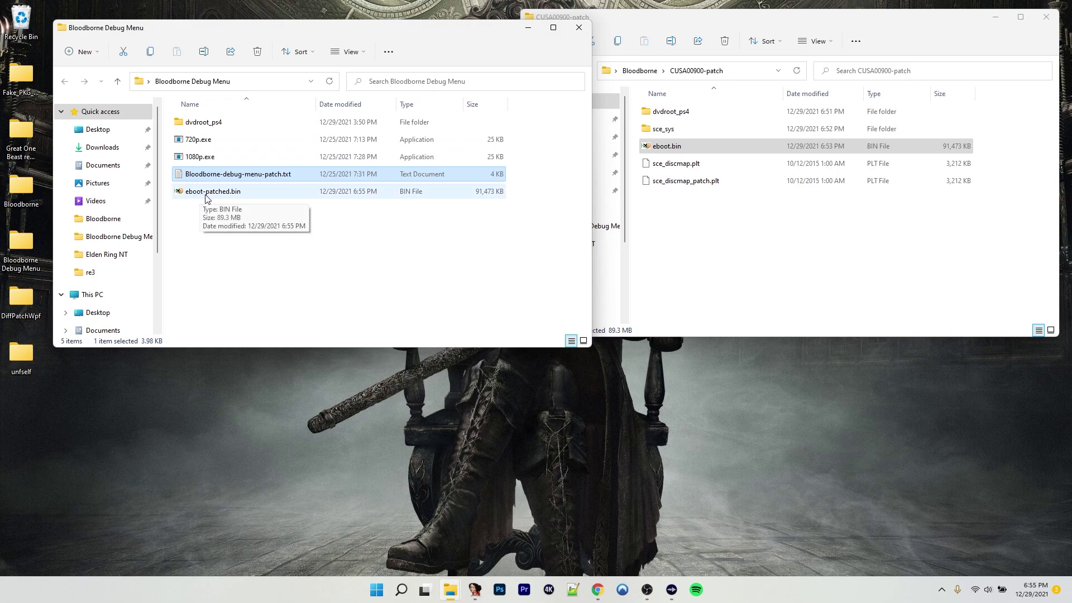
pyautogui.click(231, 198)
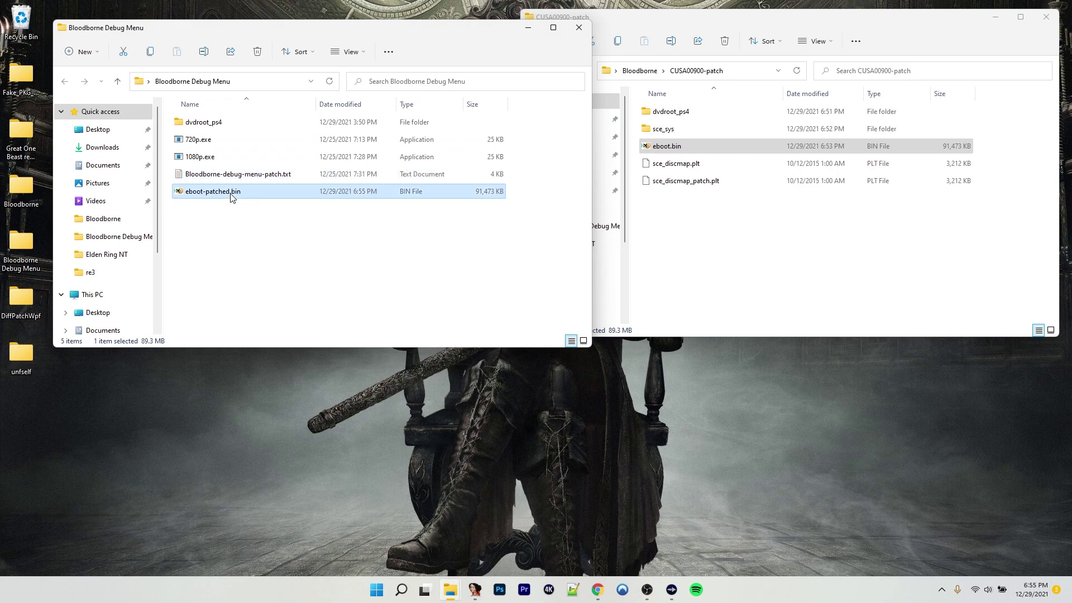
pyautogui.click(231, 195)
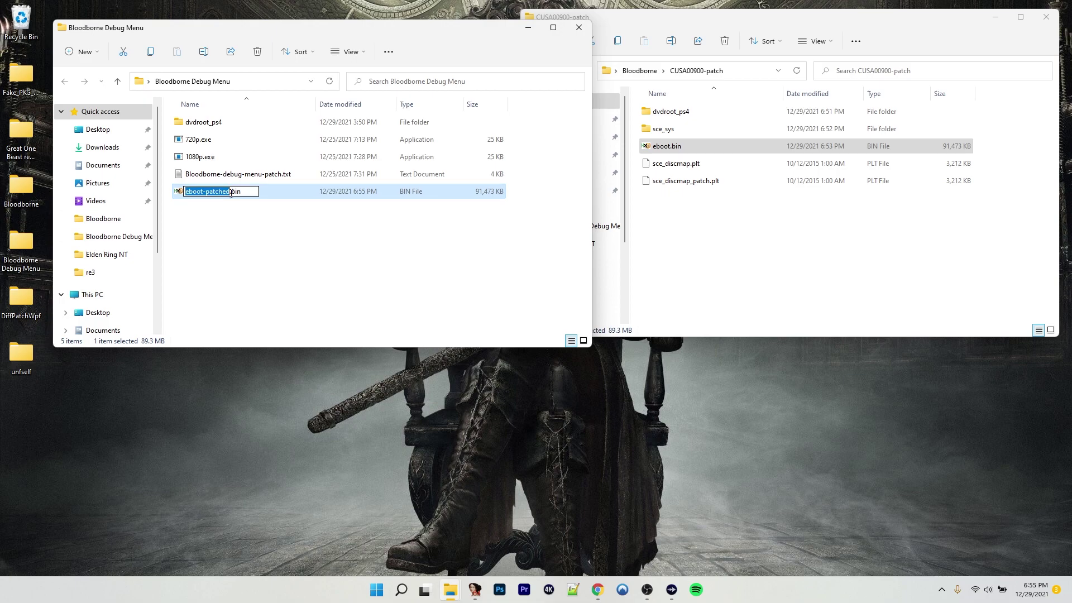
pyautogui.click(232, 194)
pyautogui.press('BackSpace')
pyautogui.press('BackSpace')
pyautogui.press('BackSpace')
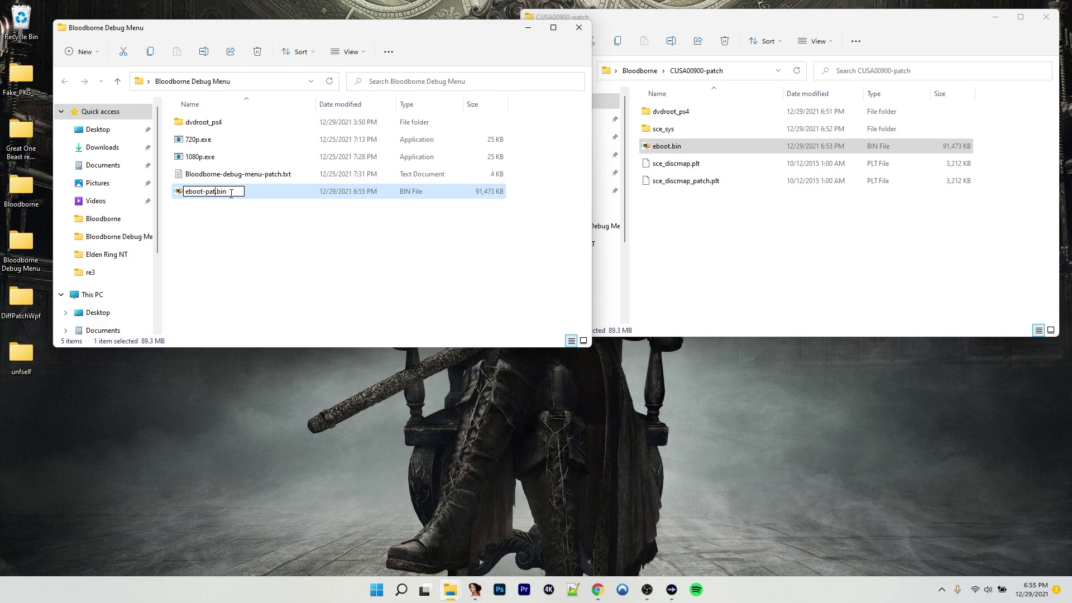
pyautogui.press('Return')
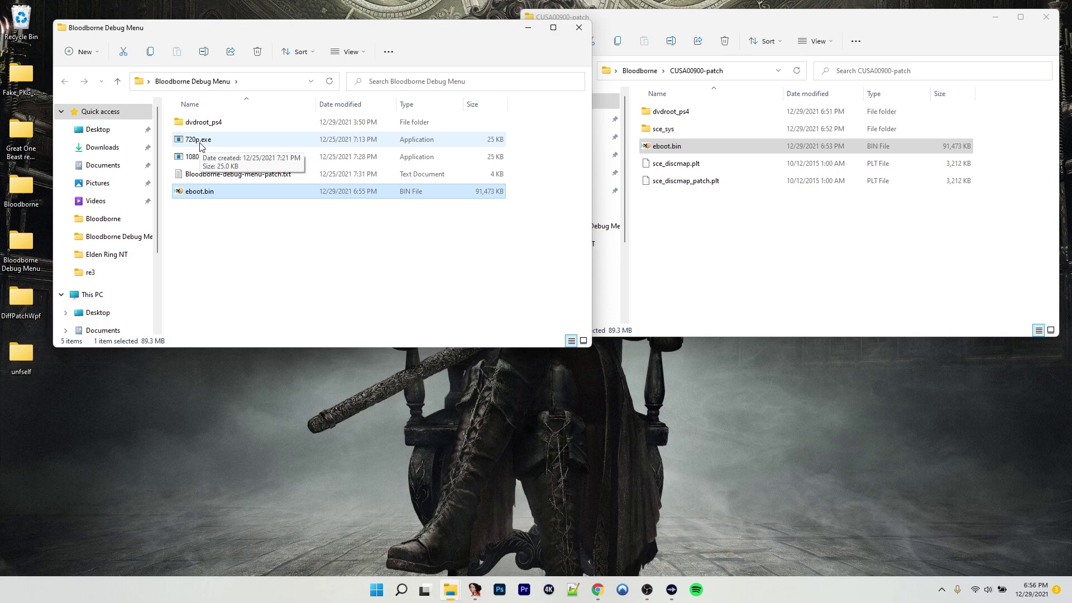
# Run 720p.exe to patch eboot.bin, then close its console once the patches apply.
pyautogui.doubleClick(202, 144)
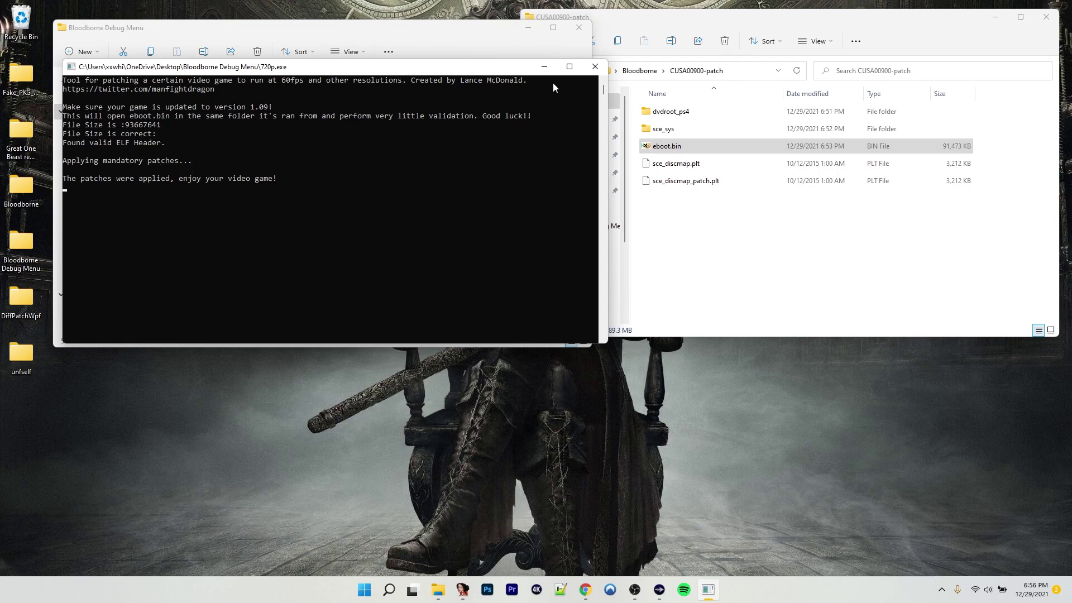
pyautogui.click(595, 66)
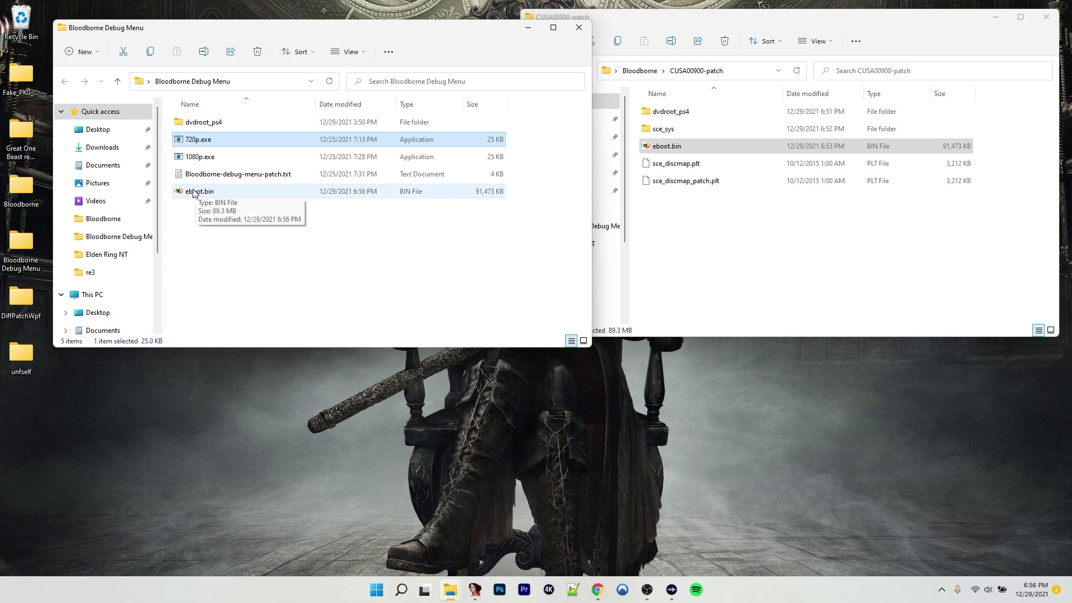
# Replace CUSA00900-patch's eboot.bin with the patched one and open both dvdroot_ps4 folders.
pyautogui.moveTo(194, 193)
pyautogui.mouseDown()
pyautogui.moveTo(414, 203)
pyautogui.moveTo(738, 257)
pyautogui.mouseUp()
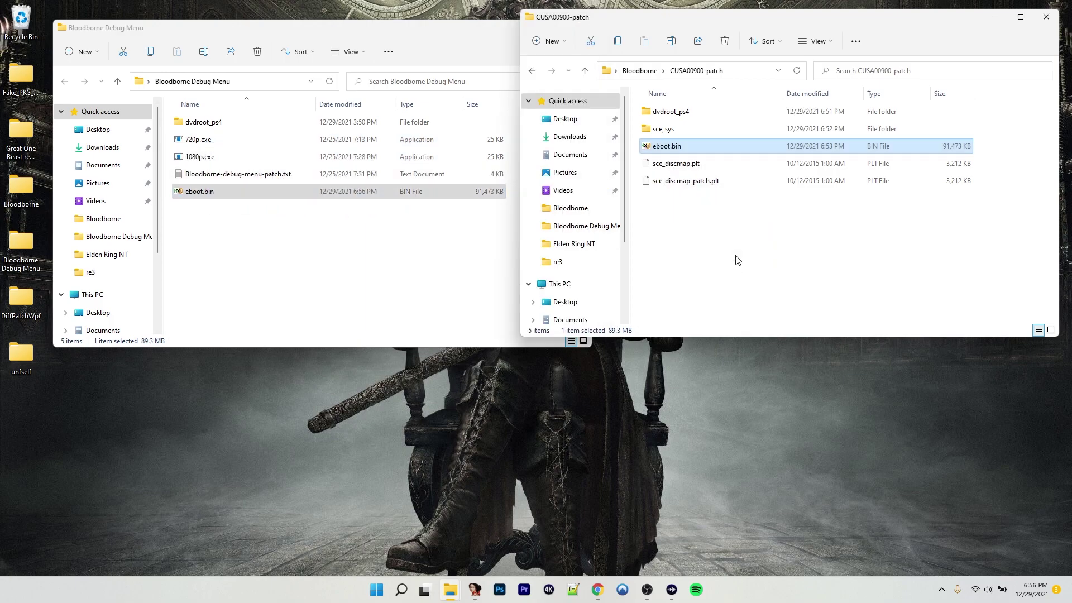
pyautogui.click(492, 205)
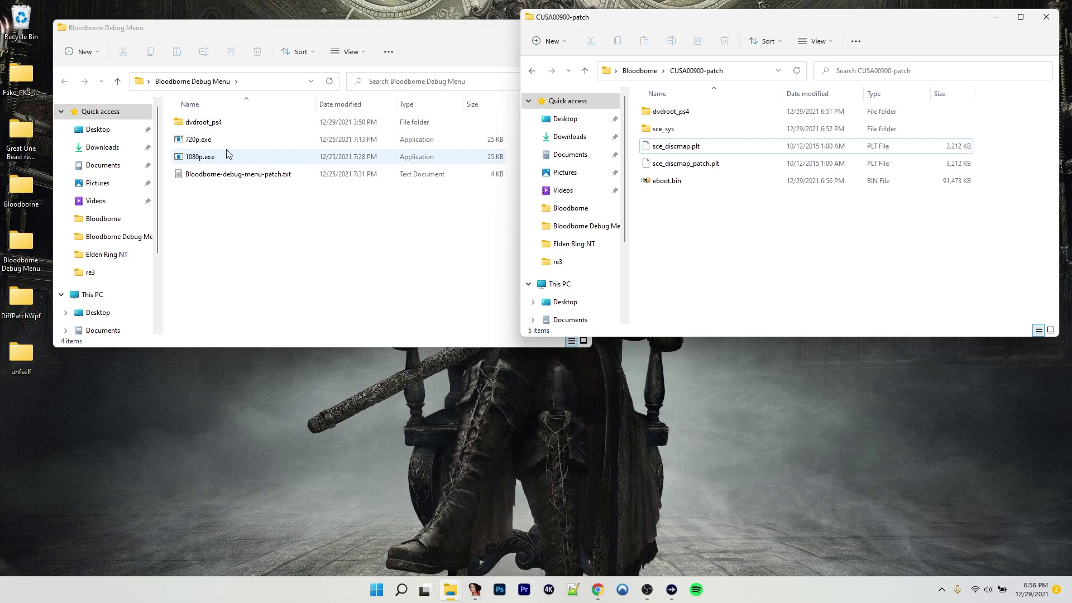
pyautogui.doubleClick(203, 123)
pyautogui.click(722, 26)
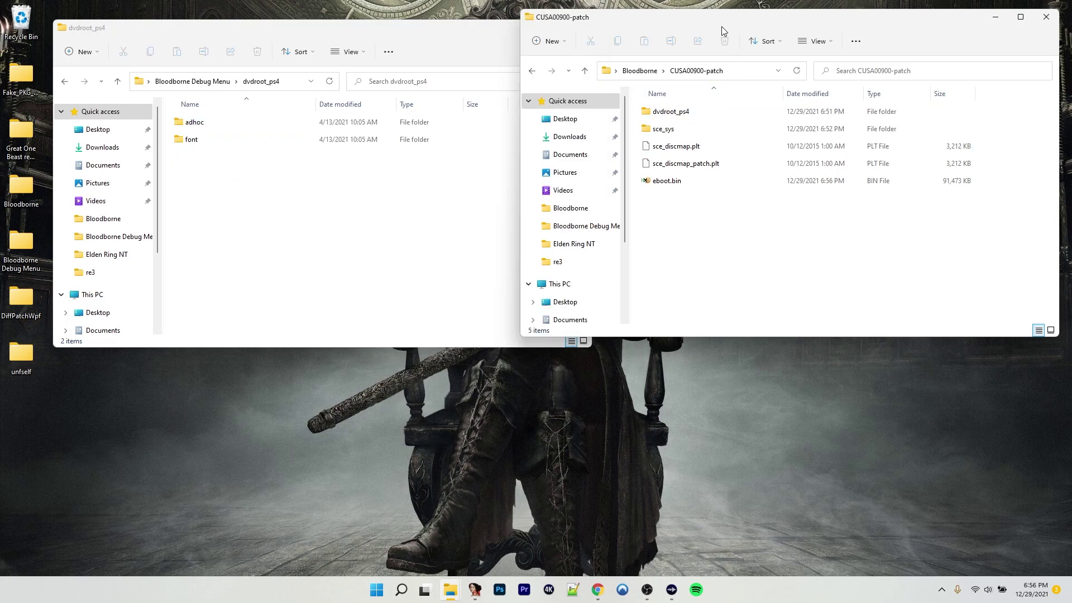
pyautogui.doubleClick(668, 112)
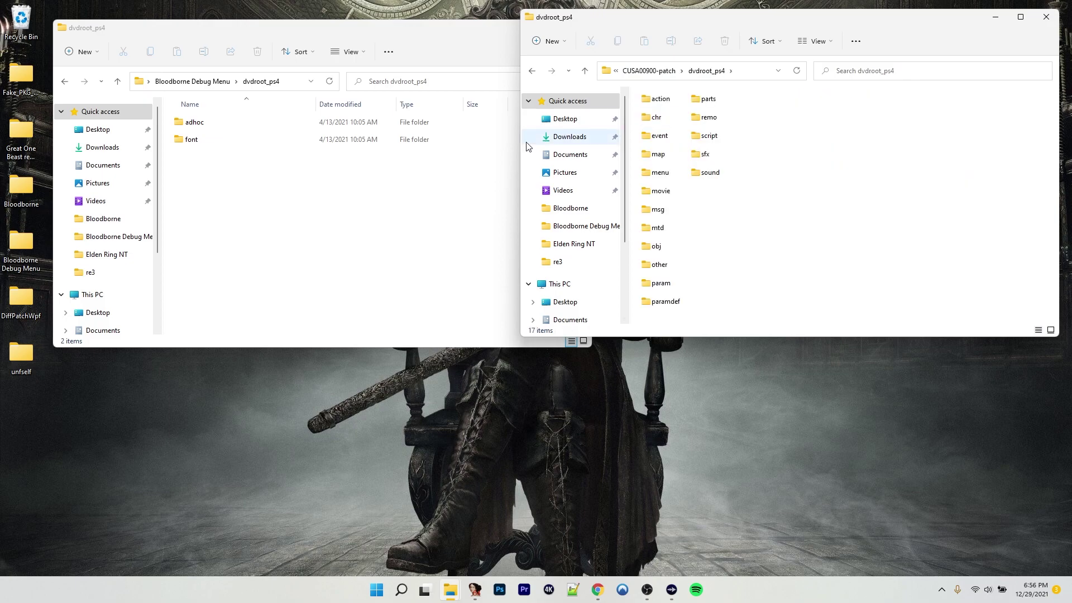
# Copy the adhoc and font folders into the patch's dvdroot_ps4 and close the debug menu window.
pyautogui.moveTo(220, 161); pyautogui.dragTo(190, 126)
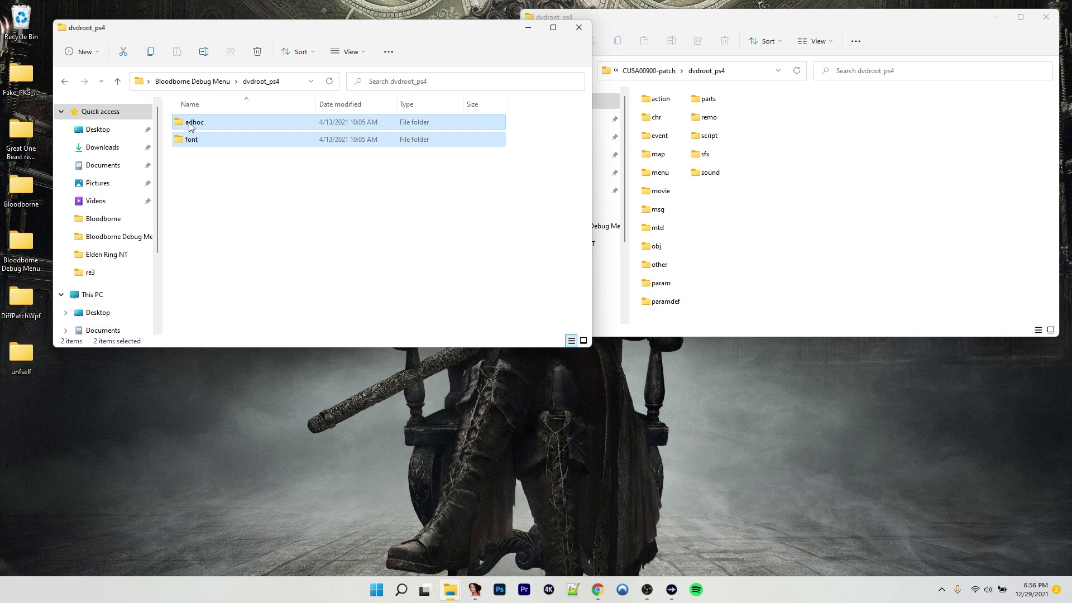
pyautogui.moveTo(188, 124)
pyautogui.mouseDown()
pyautogui.moveTo(901, 220)
pyautogui.moveTo(744, 215)
pyautogui.mouseUp()
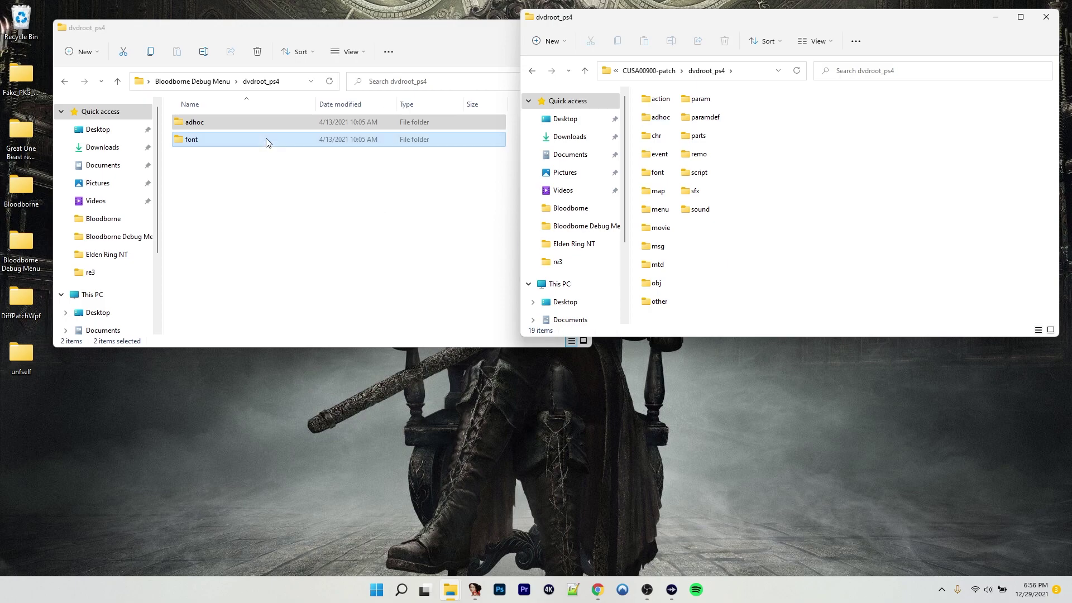
pyautogui.click(384, 33)
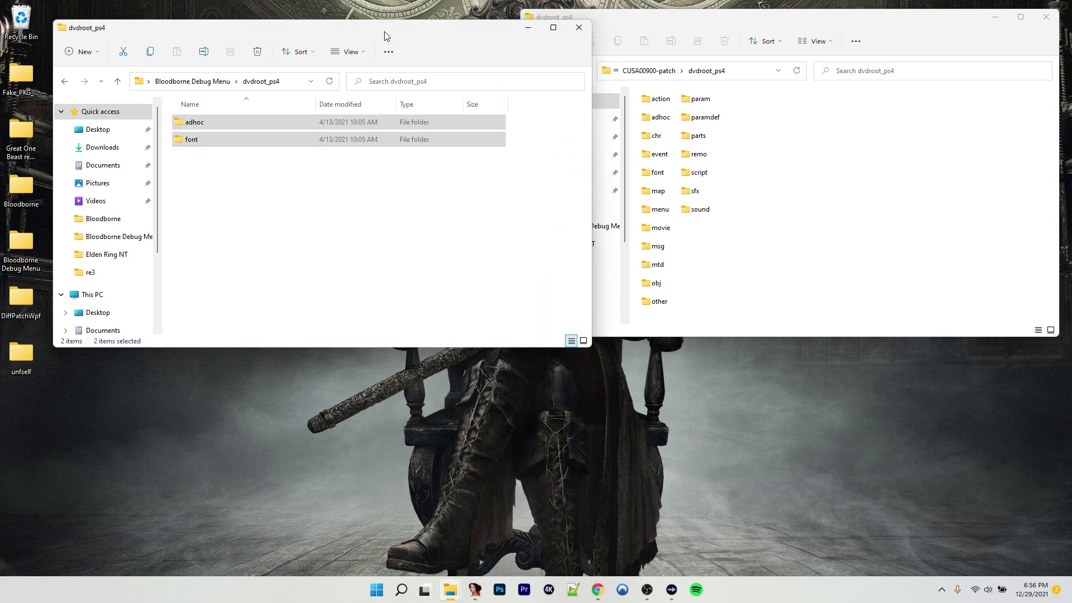
pyautogui.click(574, 27)
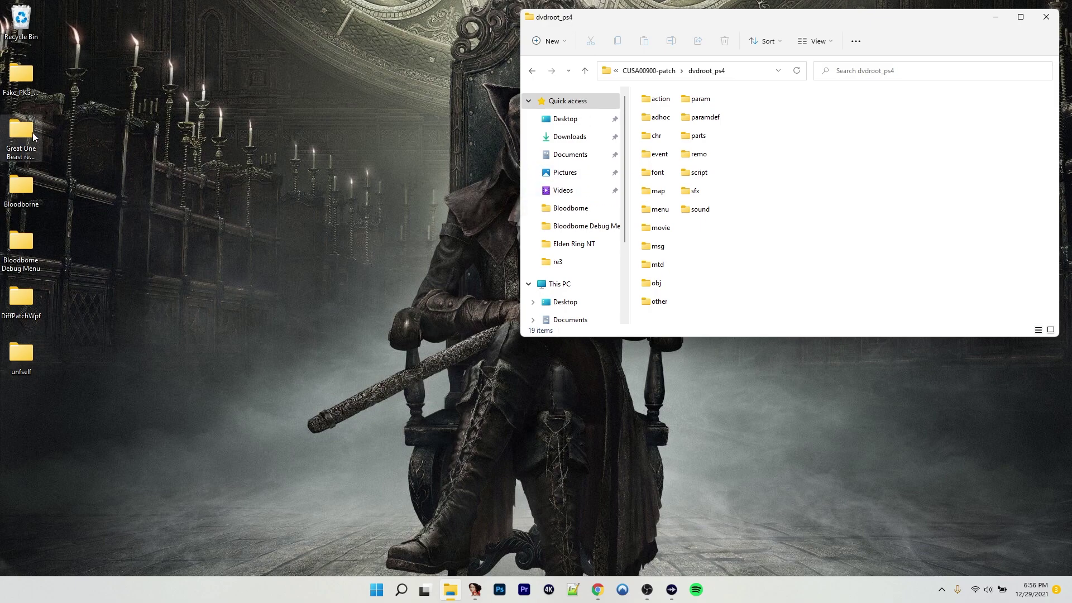
# Copy all eight Great One Beast restored folders into dvdroot_ps4, replacing the matching files.
pyautogui.click(25, 128)
pyautogui.doubleClick(24, 129)
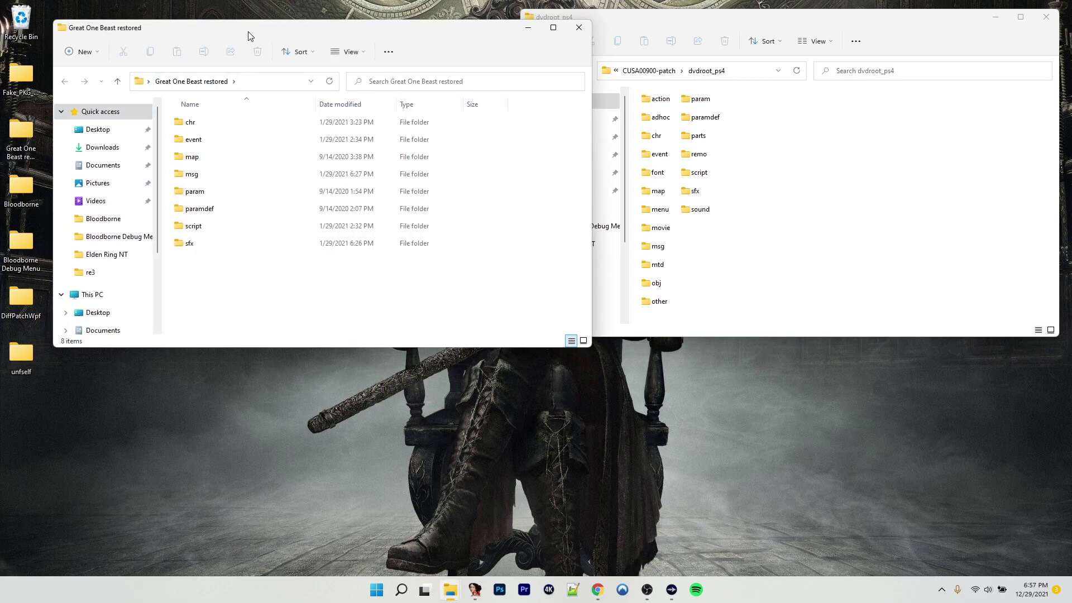
pyautogui.moveTo(252, 33); pyautogui.dragTo(209, 25)
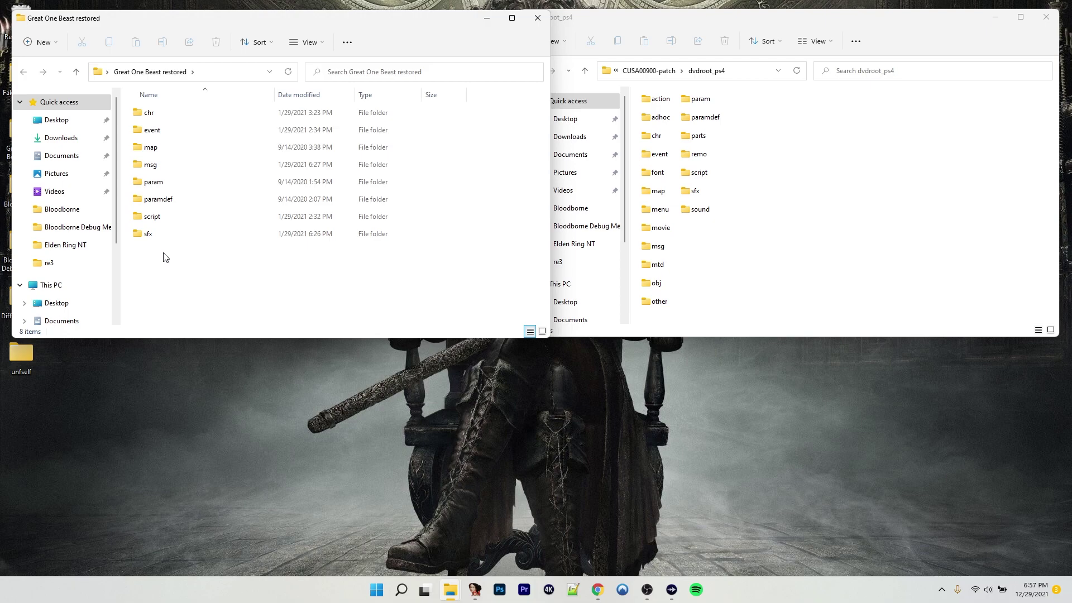
pyautogui.moveTo(164, 257); pyautogui.dragTo(129, 113)
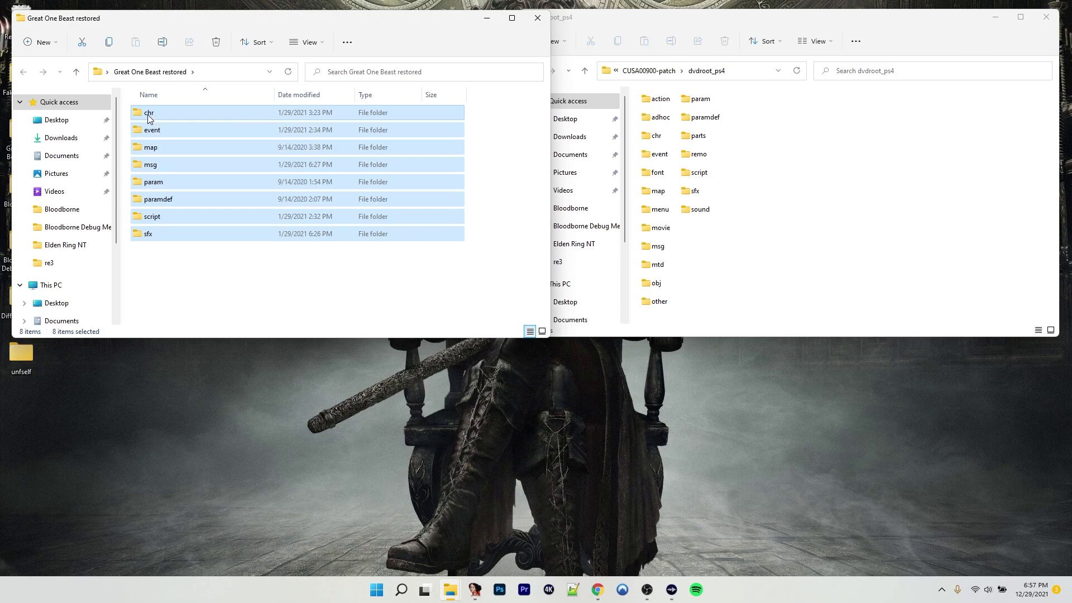
pyautogui.moveTo(147, 115)
pyautogui.mouseDown()
pyautogui.moveTo(611, 234)
pyautogui.moveTo(727, 235)
pyautogui.mouseUp()
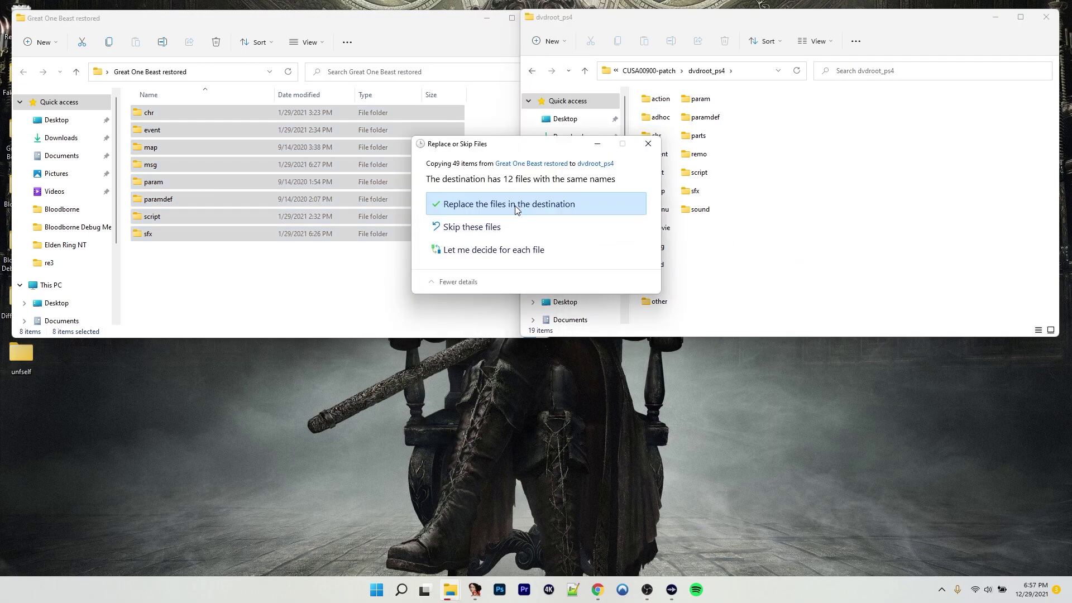
pyautogui.click(515, 204)
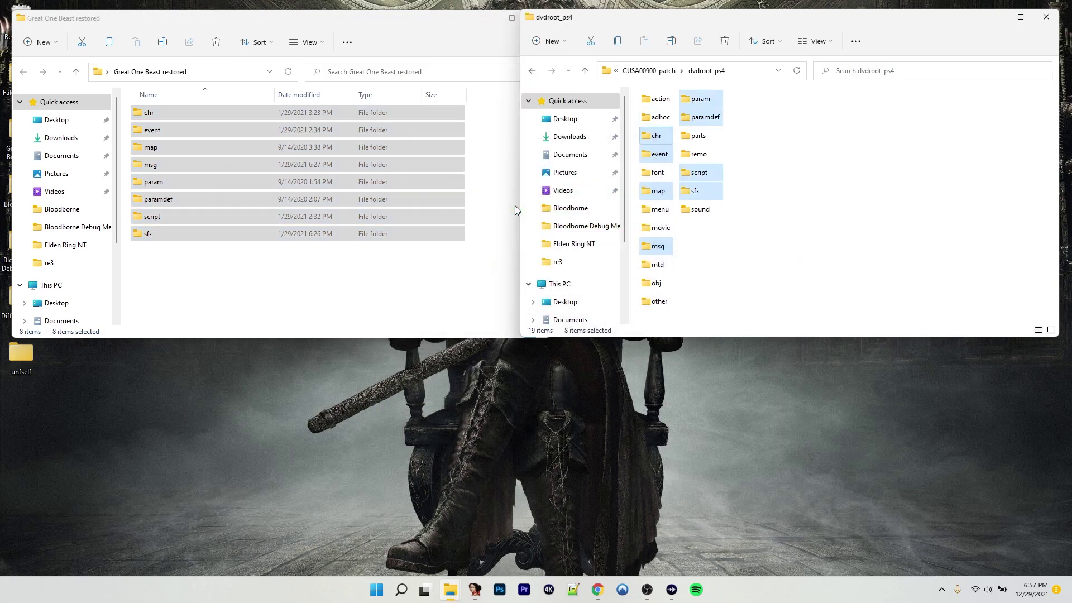
# Close the Great One Beast window and open sce_sys\changeinfo\changeinfo.xml in Notepad++.
pyautogui.click(649, 70)
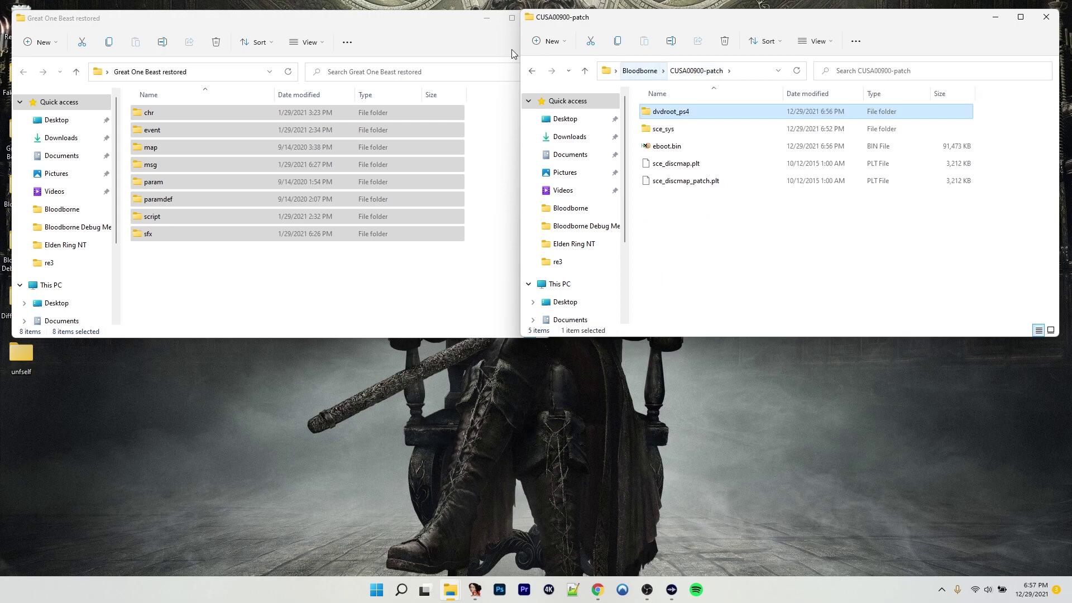
pyautogui.click(458, 30)
pyautogui.click(536, 23)
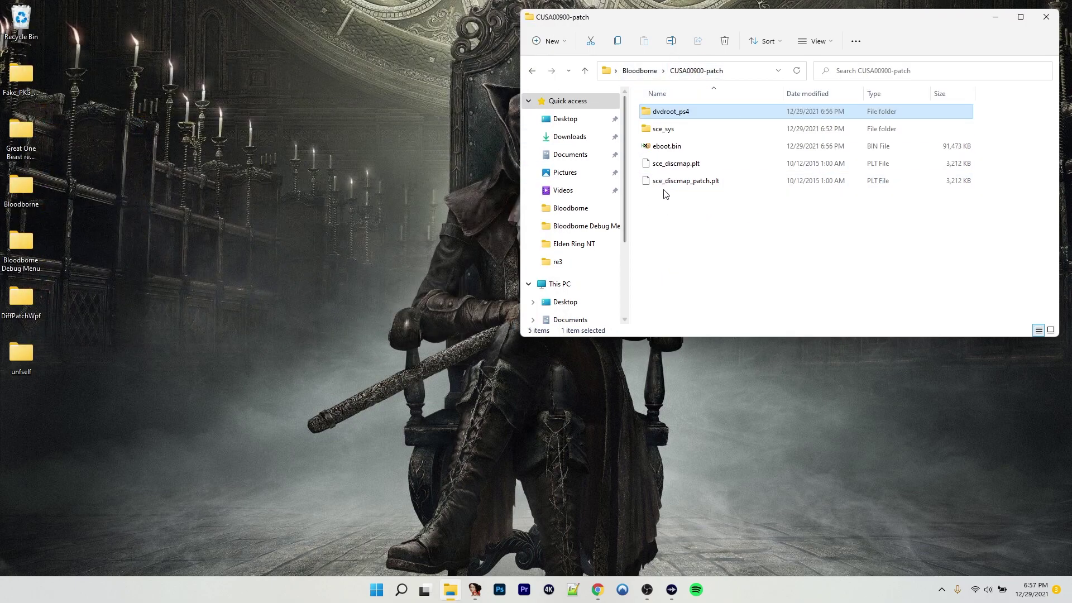
pyautogui.doubleClick(668, 132)
pyautogui.doubleClick(668, 148)
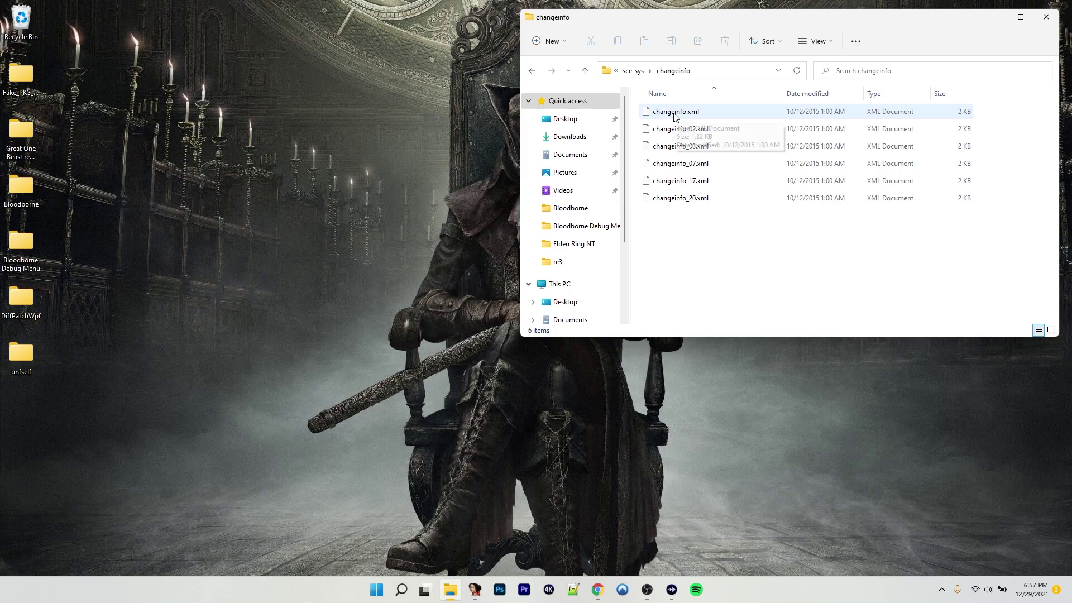
pyautogui.rightClick(675, 116)
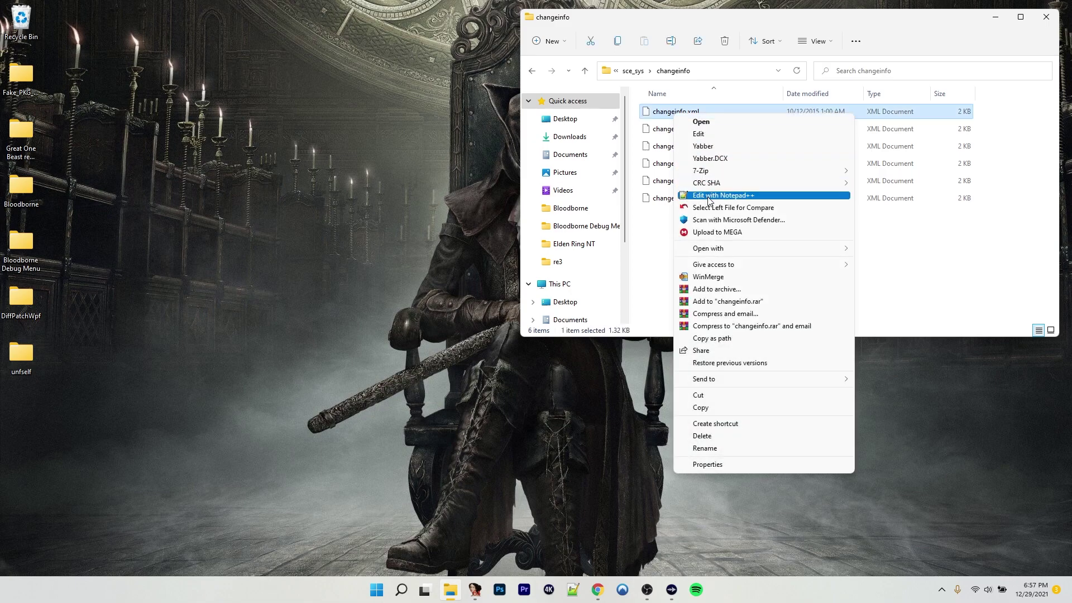
pyautogui.click(709, 195)
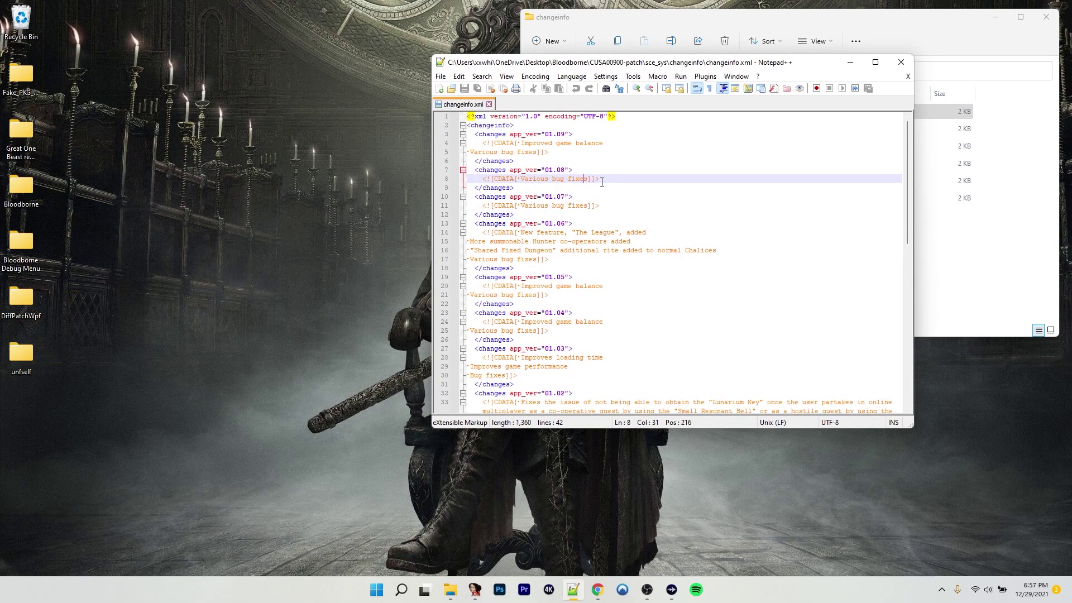
# Add three extra copies of the 'Improved game balance' line under the 01.09 notes.
pyautogui.moveTo(606, 144); pyautogui.dragTo(523, 143)
pyautogui.hotkey('ctrl', 'c')
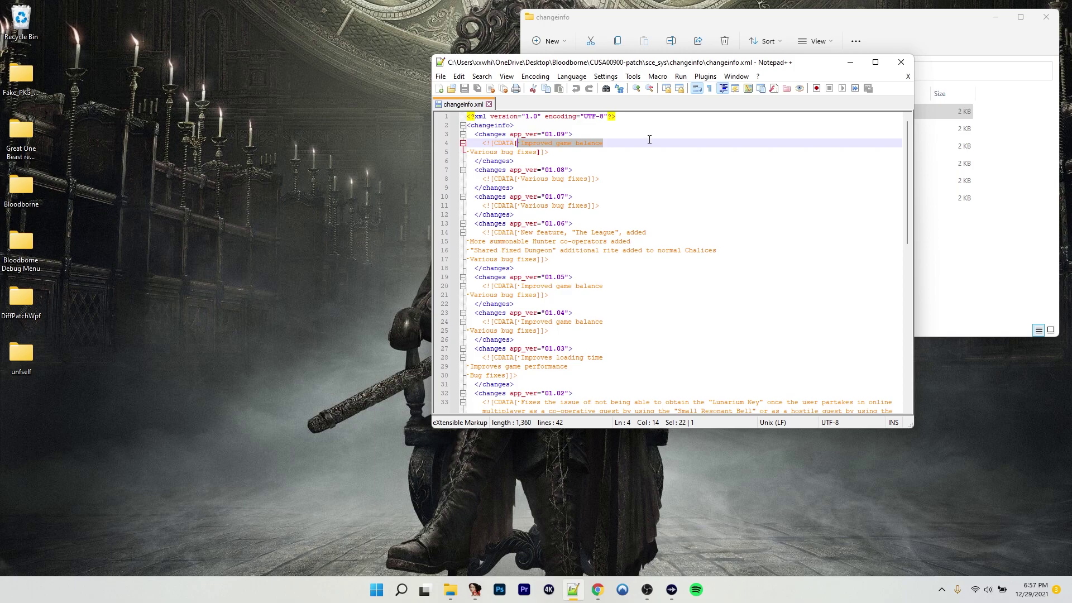
pyautogui.click(623, 145)
pyautogui.press('Return')
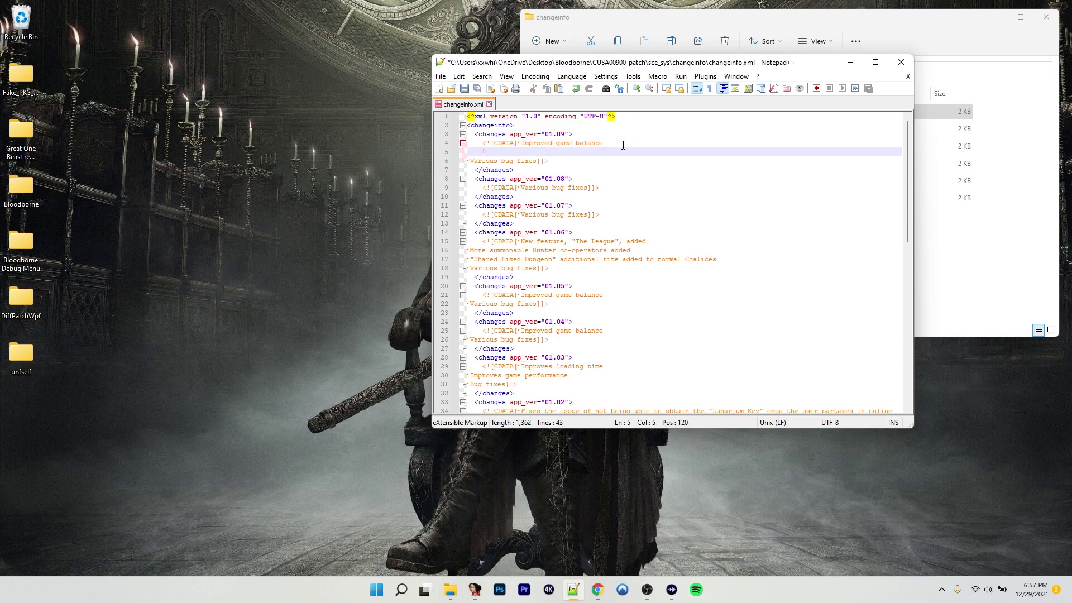
pyautogui.hotkey('ctrl', 'v')
pyautogui.press('Return')
pyautogui.hotkey('ctrl', 'v')
pyautogui.press('Return')
pyautogui.hotkey('ctrl', 'v')
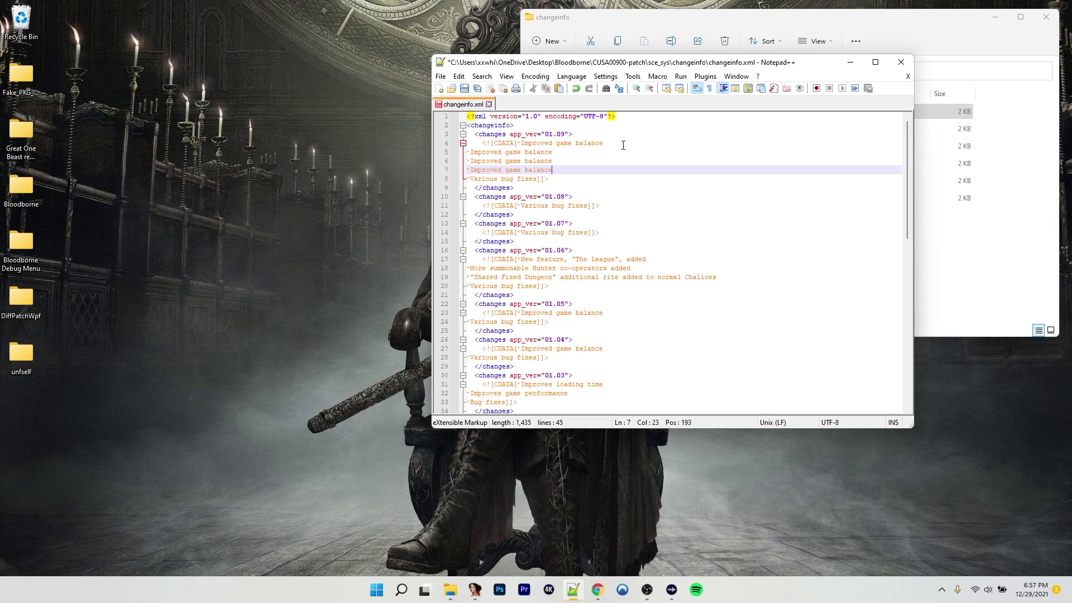
# Rewrite the lines as author credits for the debug menu, 720p 60fps patch and Great One Beast, then save.
pyautogui.moveTo(607, 144); pyautogui.dragTo(526, 144)
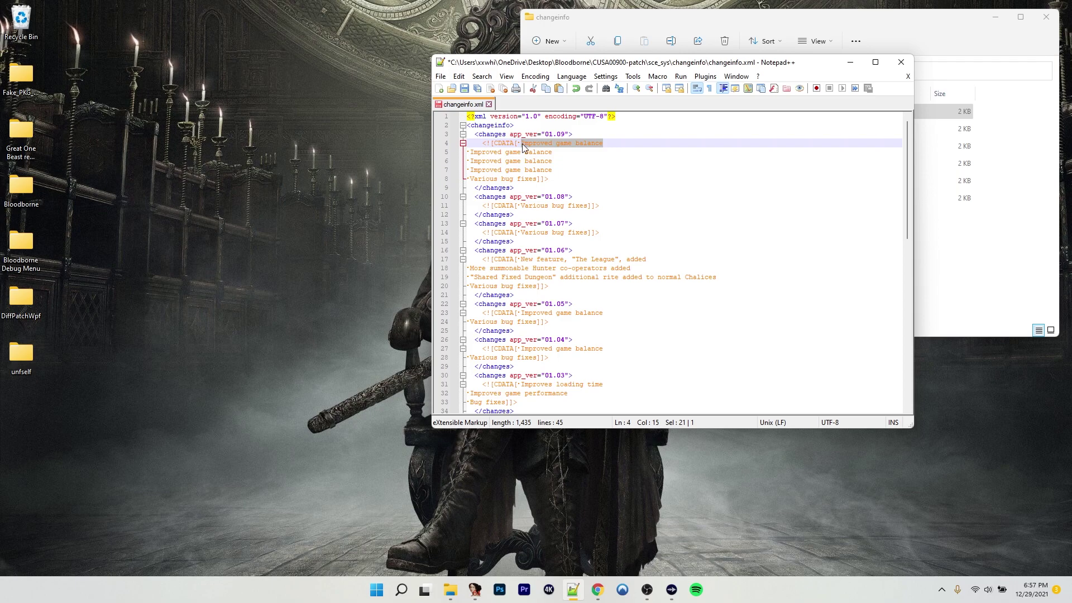
pyautogui.write('Debug menu ')
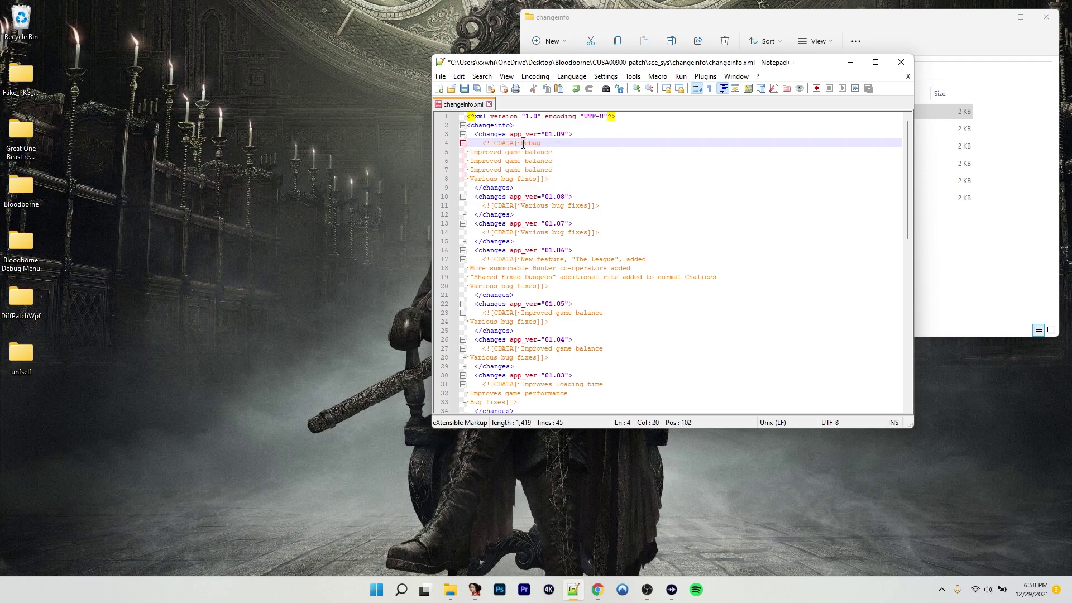
pyautogui.write('restored by ')
pyautogui.write('Genet')
pyautogui.write('icEnginee')
pyautogui.moveTo(554, 151); pyautogui.dragTo(470, 152)
pyautogui.write(']')
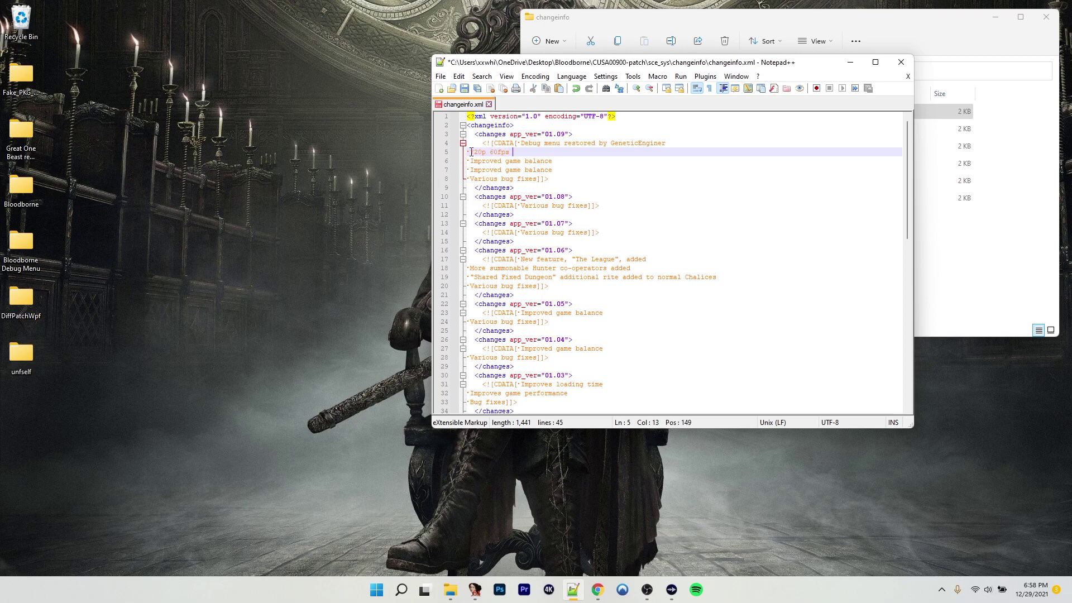
pyautogui.write('patch by ')
pyautogui.write('Lance McDonald')
pyautogui.moveTo(557, 162); pyautogui.dragTo(474, 161)
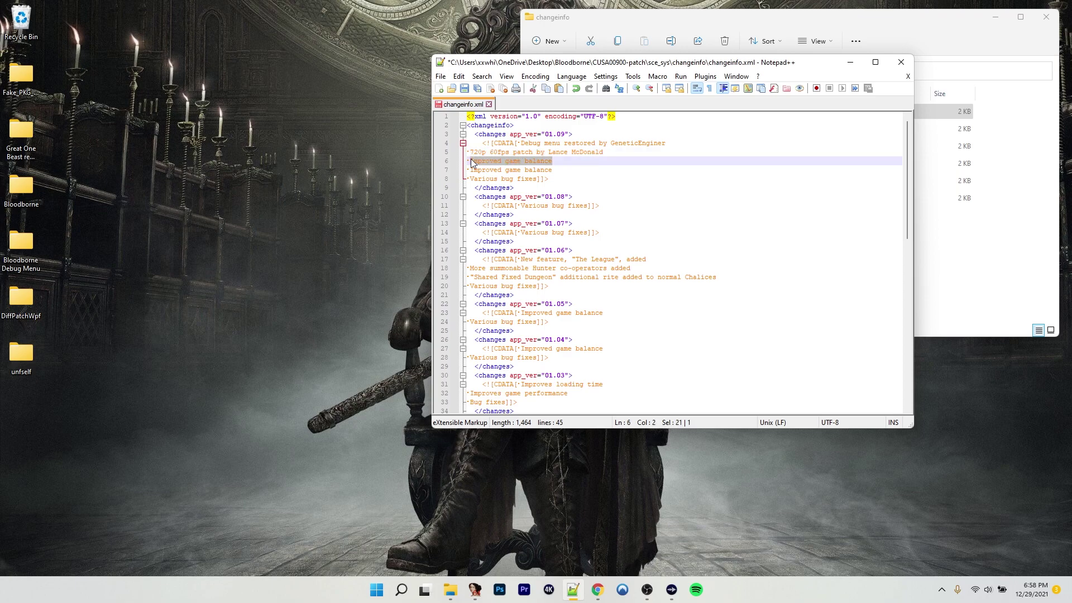
pyautogui.write('GreeOne Beast rest')
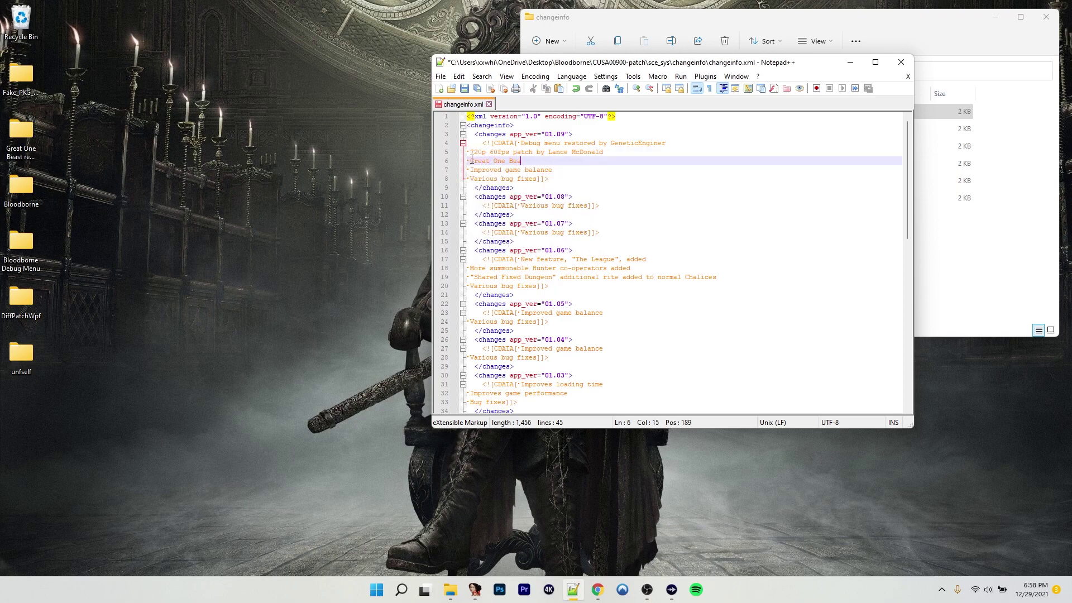
pyautogui.press('Return')
pyautogui.write('by ')
pyautogui.write('foxyhooli')
pyautogui.write('gan')
pyautogui.hotkey('ctrl', 's')
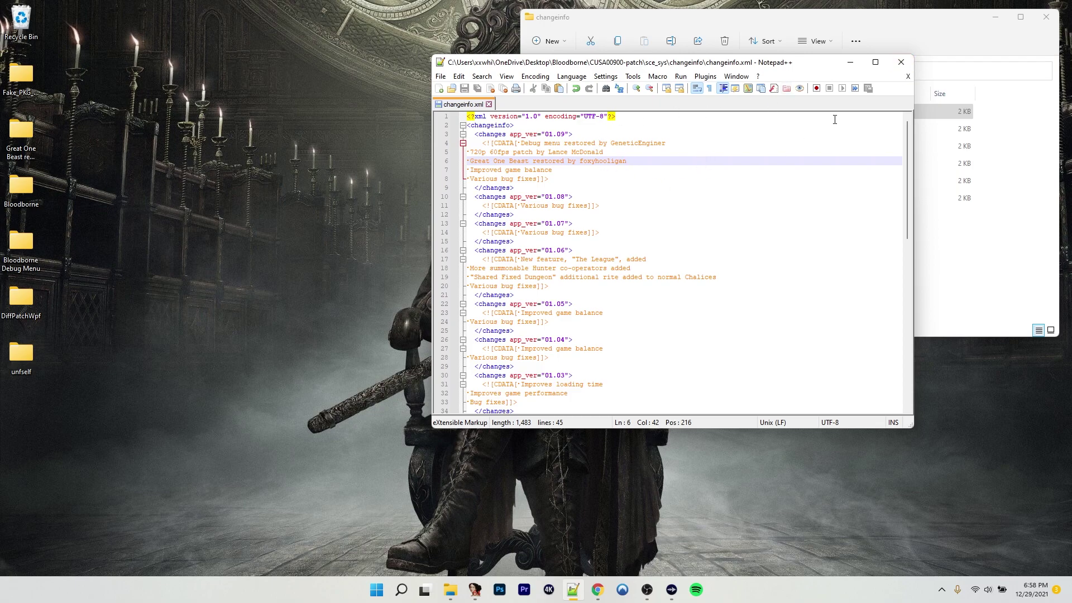
# Close Notepad++, navigate back up to Bloodborne, and open the Fake_PKG_Generator_3.38 folder.
pyautogui.click(902, 66)
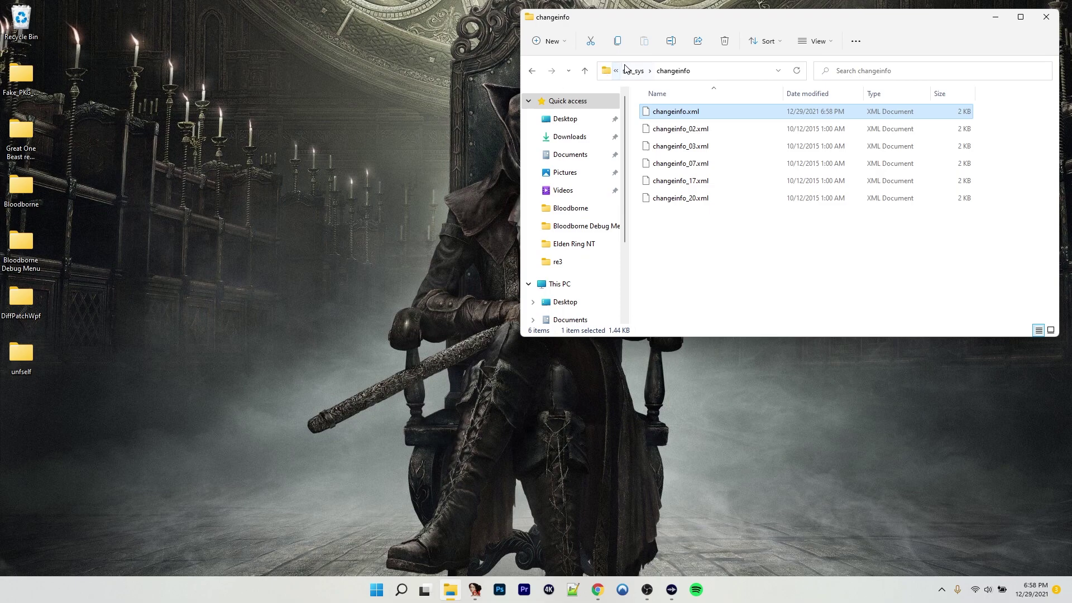
pyautogui.click(629, 71)
pyautogui.click(629, 71)
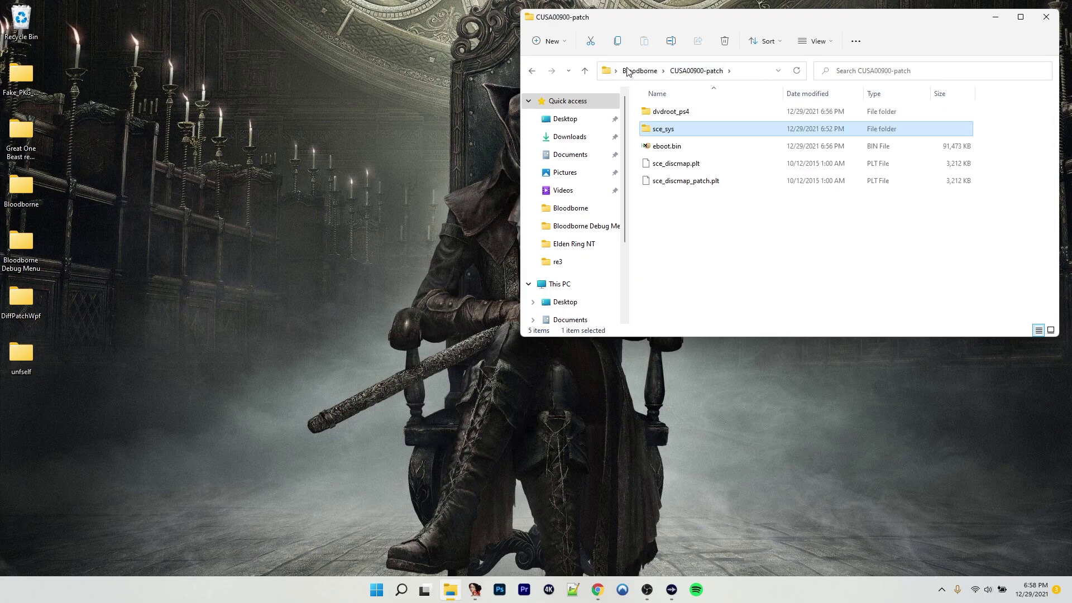
pyautogui.click(629, 71)
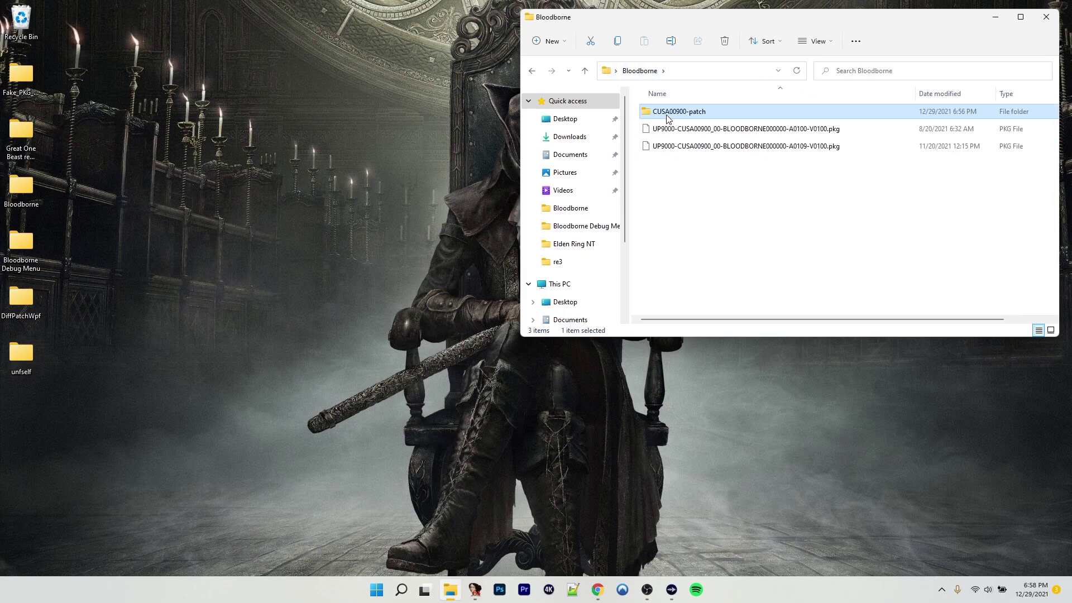
pyautogui.doubleClick(18, 80)
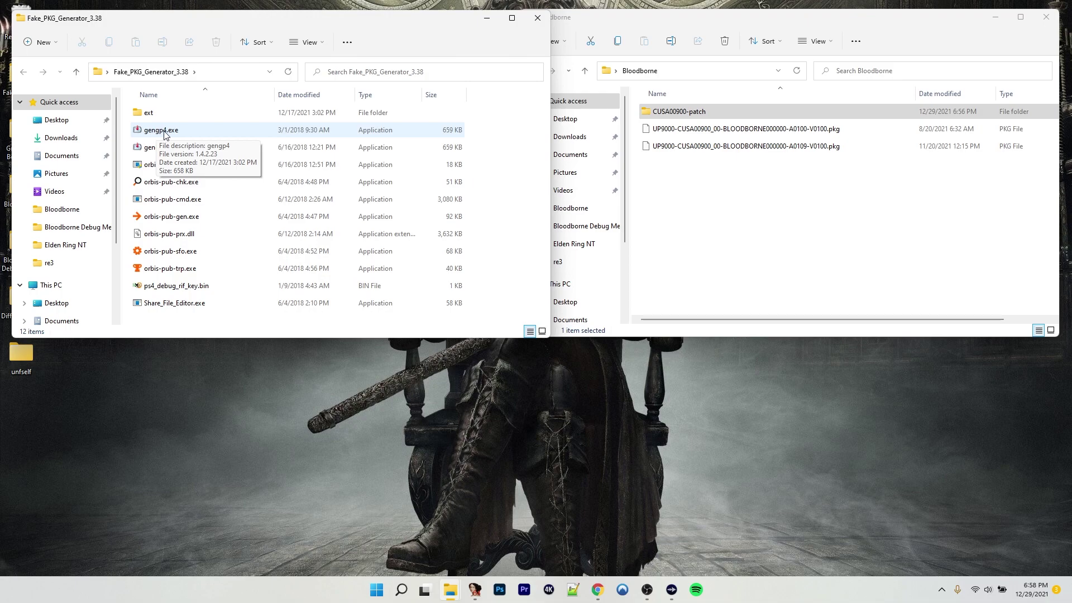
# Generate a GP4 from Desktop\Bloodborne\CUSA00900-patch with gengp4.exe and save it as CUSA00900-patch.gp4.
pyautogui.doubleClick(164, 133)
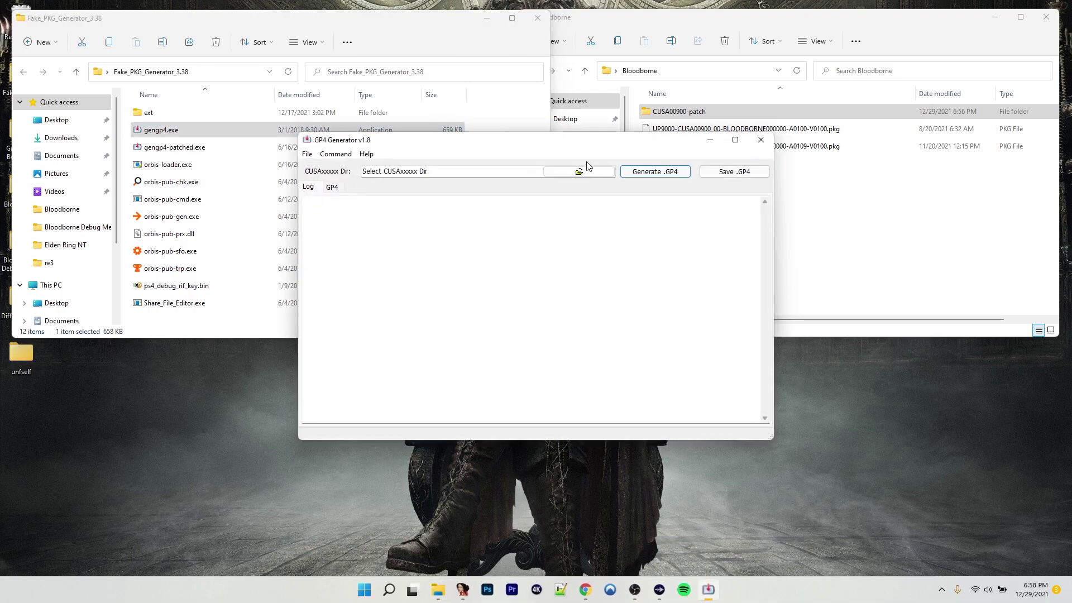
pyautogui.click(576, 172)
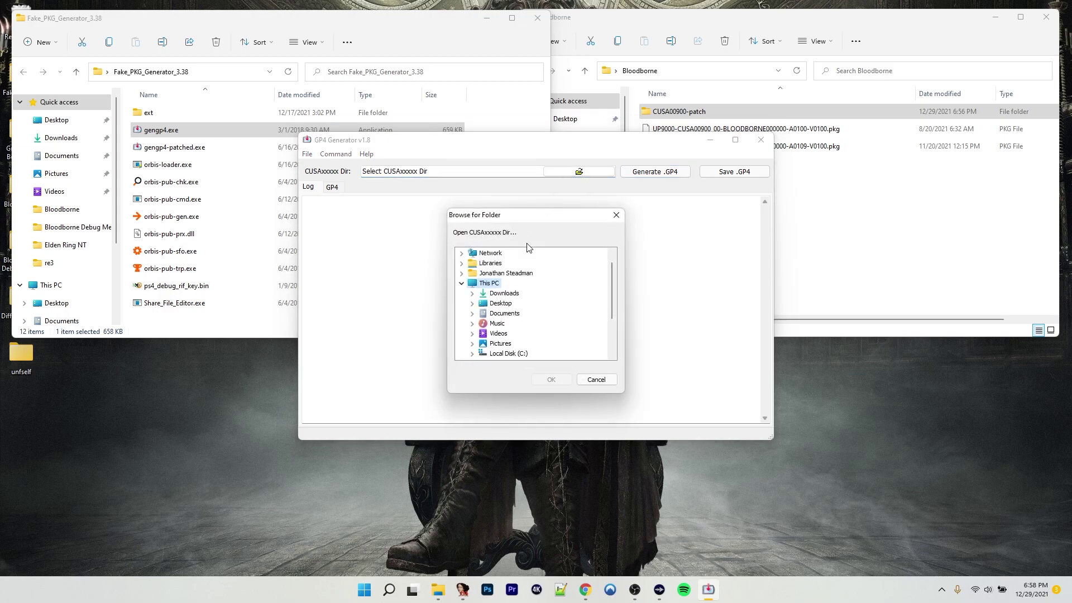
pyautogui.doubleClick(502, 305)
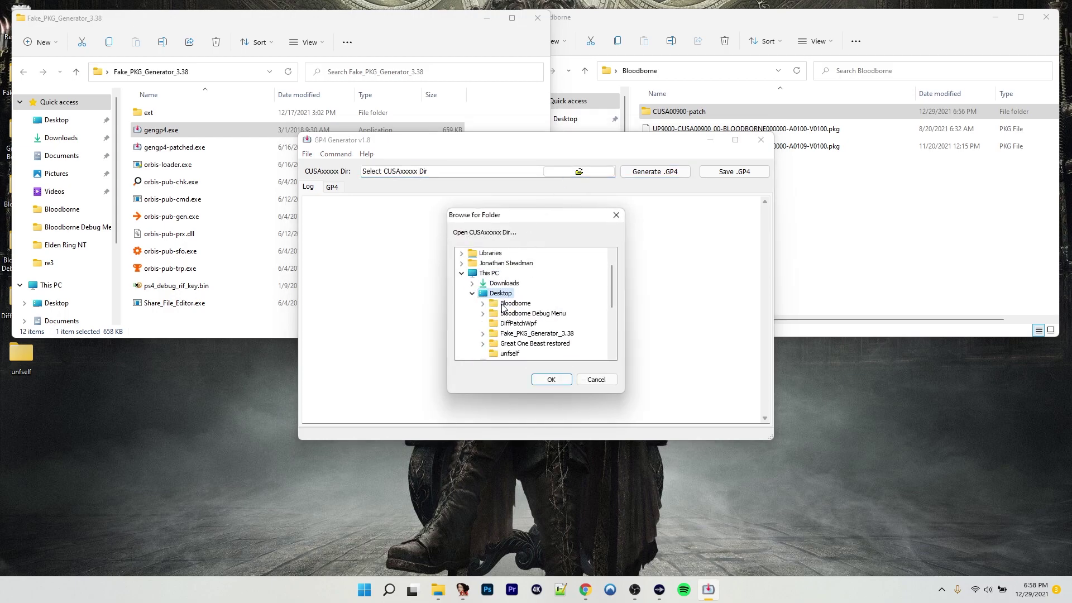
pyautogui.doubleClick(511, 305)
pyautogui.doubleClick(523, 313)
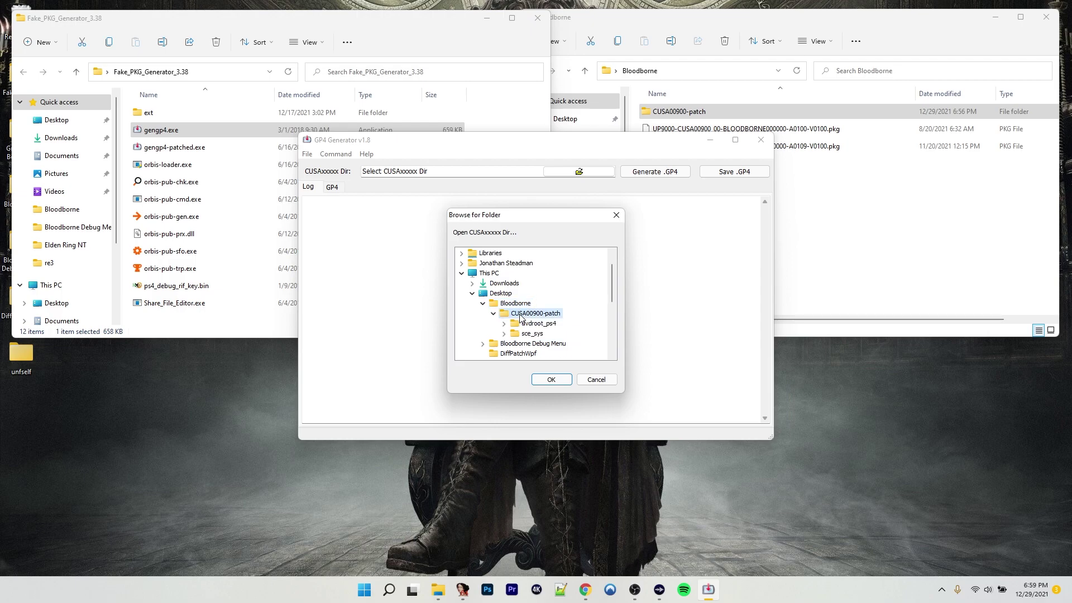
pyautogui.click(550, 382)
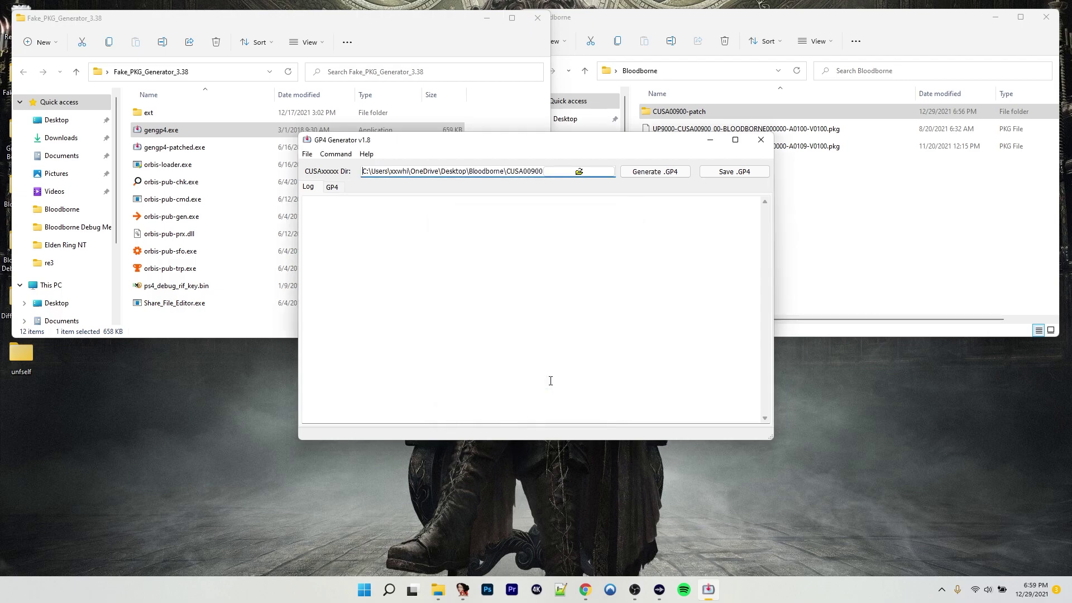
pyautogui.click(656, 174)
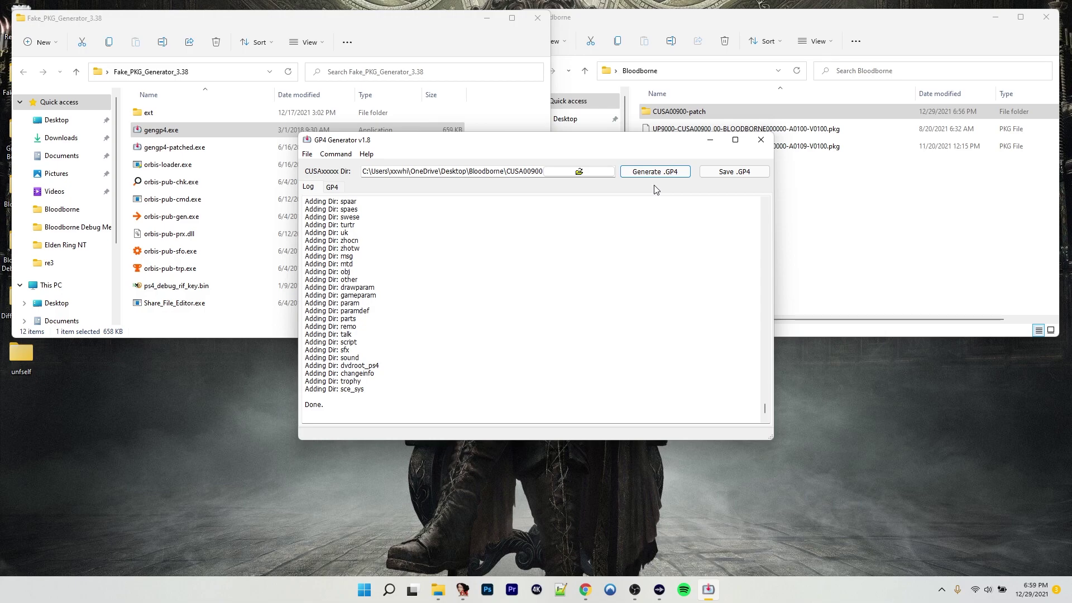
pyautogui.click(745, 174)
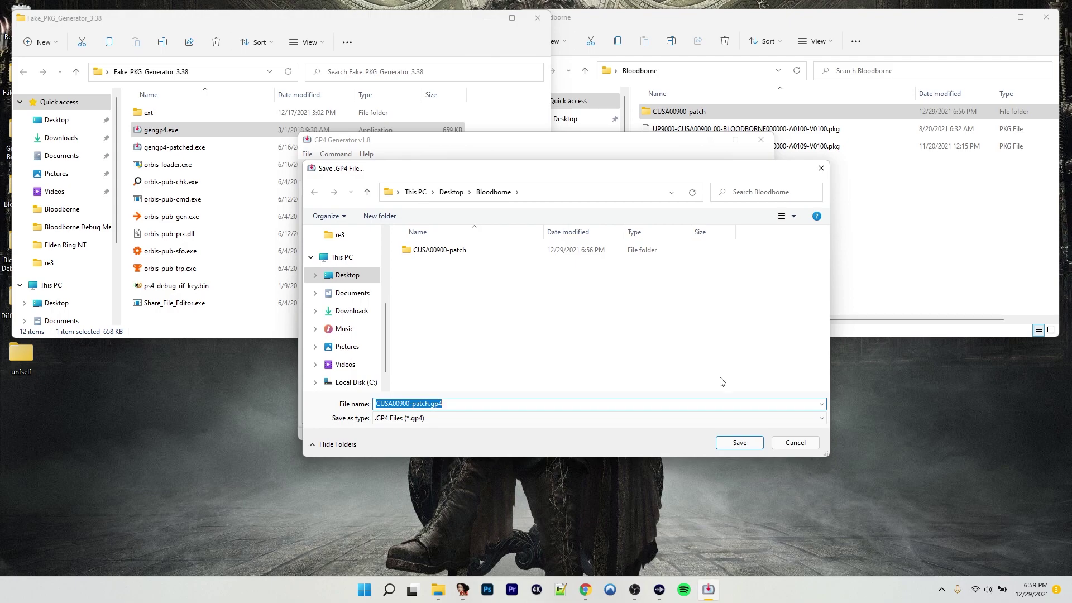
pyautogui.click(742, 441)
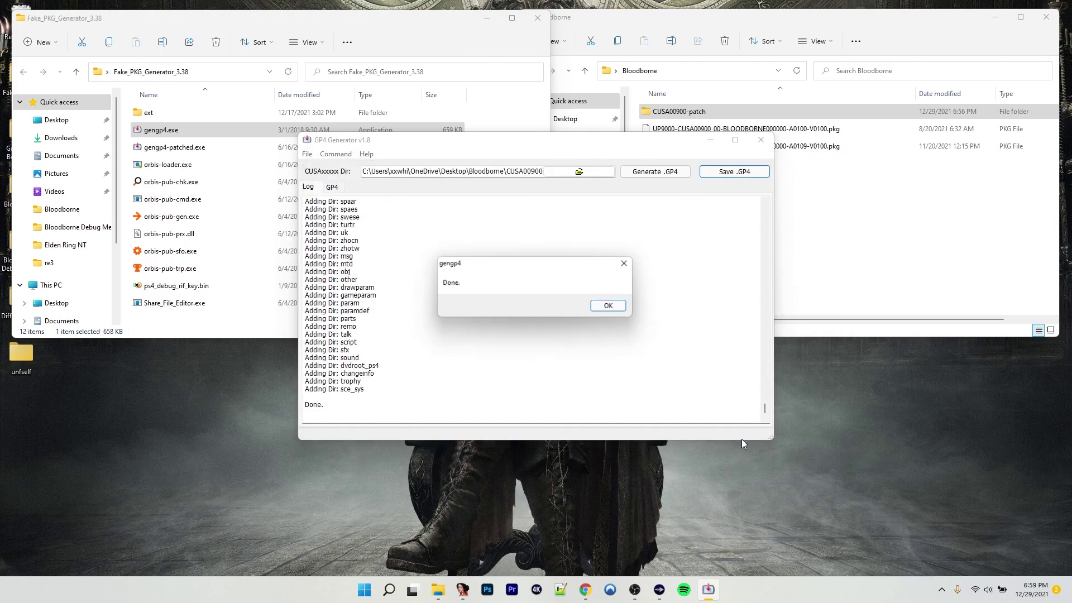
# Close GP4 Generator, launch orbis-pub-gen.exe and open the CUSA00900-patch.gp4 project.
pyautogui.click(613, 307)
pyautogui.click(761, 139)
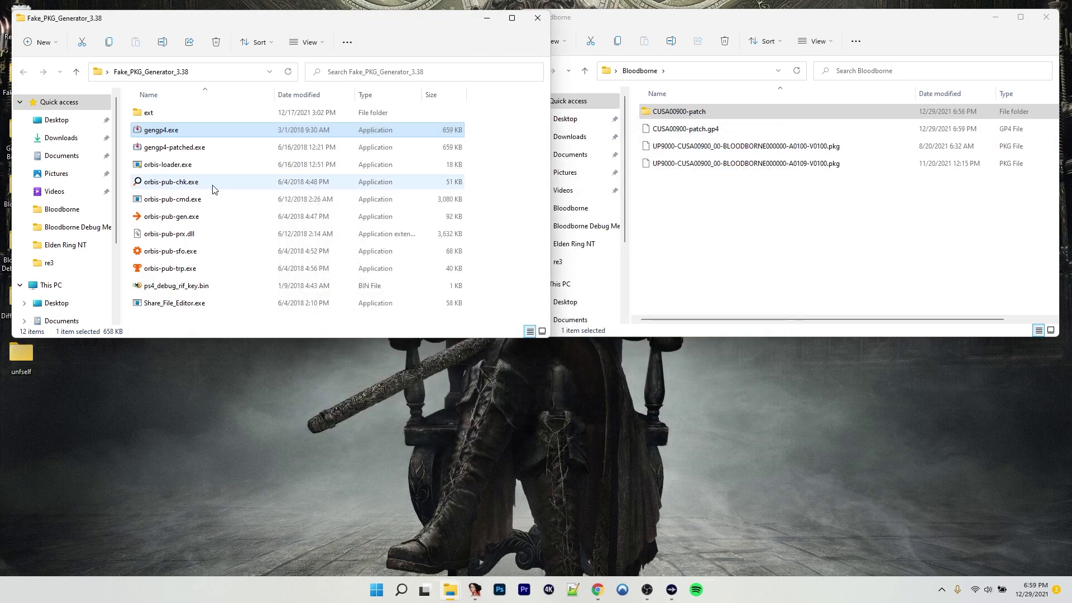
pyautogui.doubleClick(187, 221)
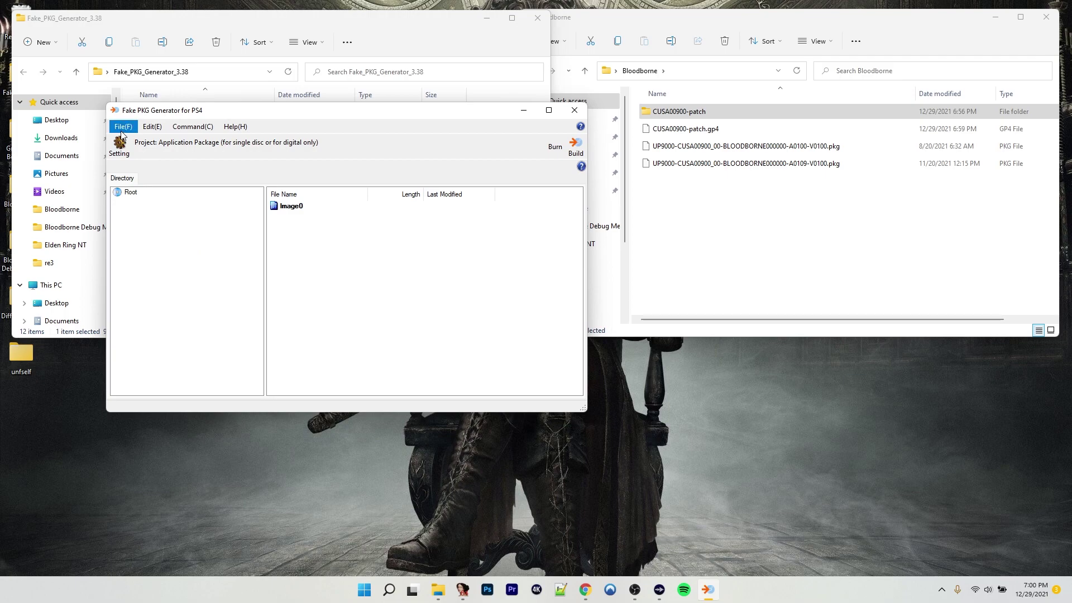
pyautogui.click(122, 133)
pyautogui.click(131, 152)
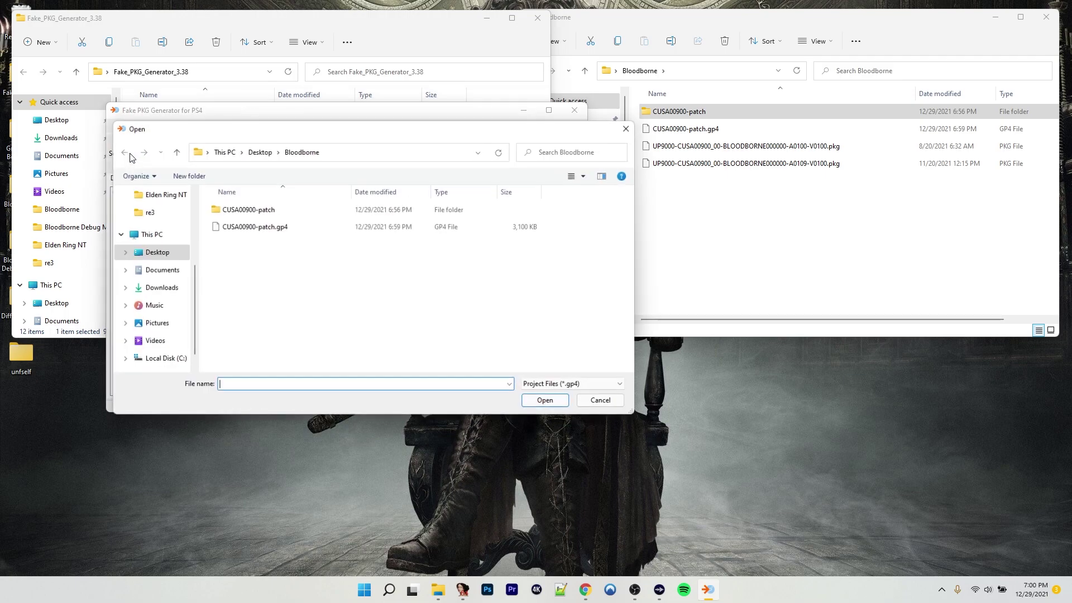
pyautogui.doubleClick(265, 228)
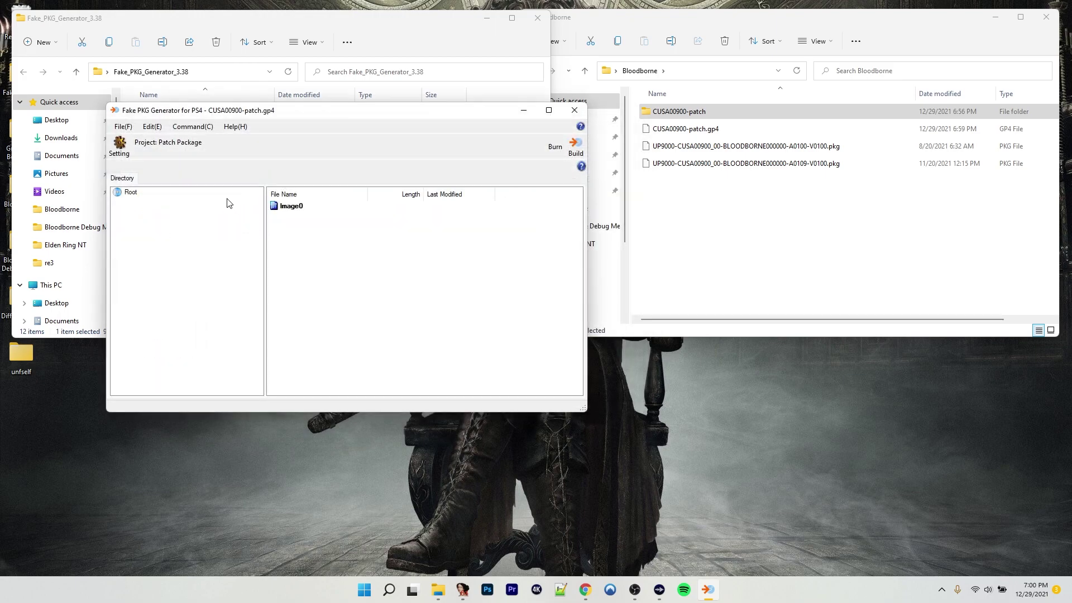
# Set the original Bloodborne package as the base application package in the project settings.
pyautogui.click(189, 127)
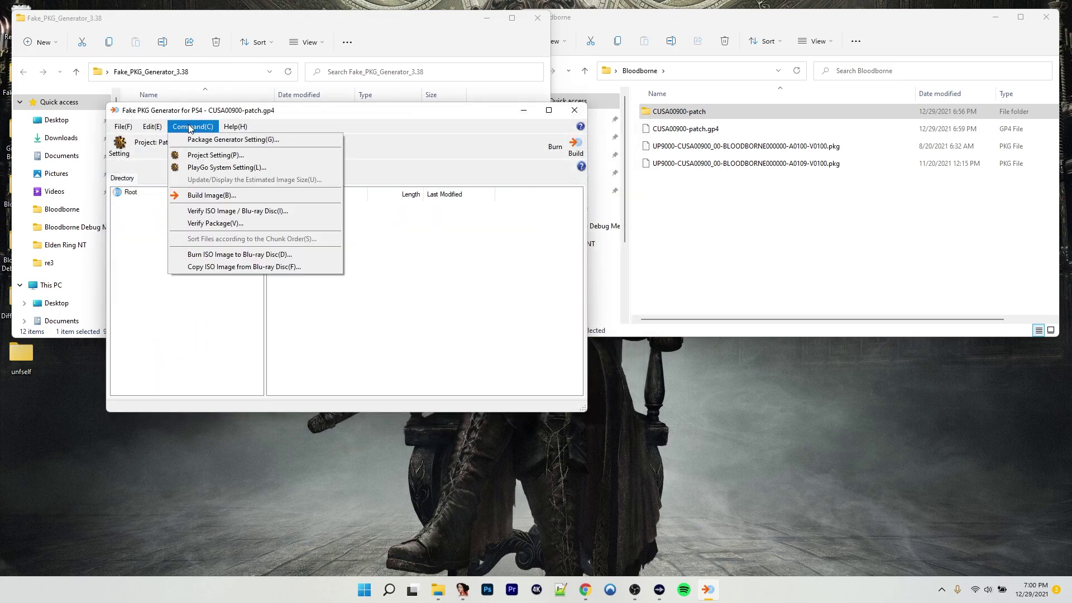
pyautogui.click(202, 156)
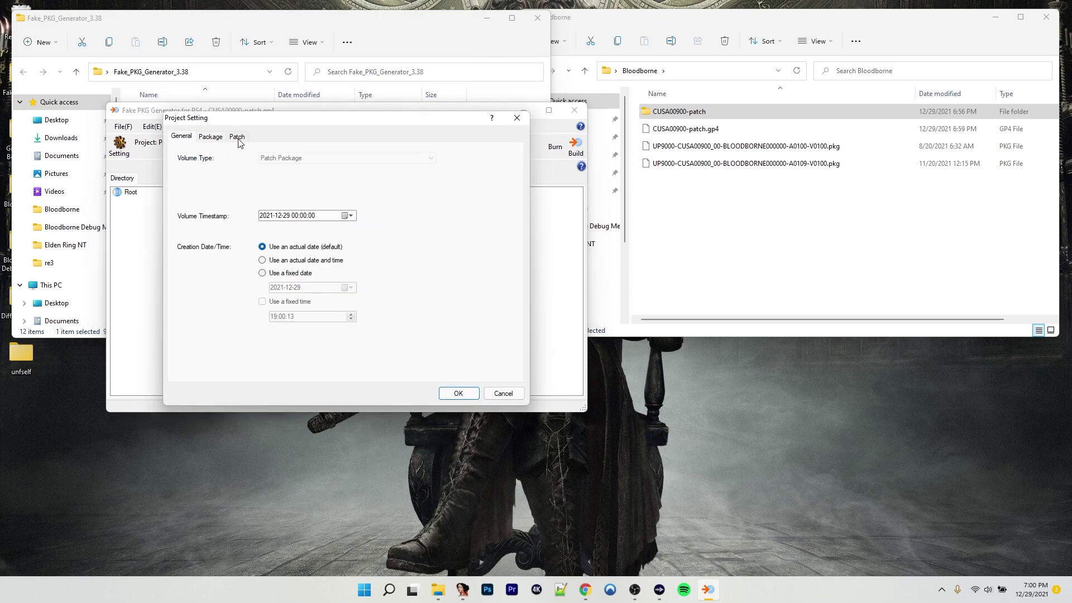
pyautogui.click(237, 139)
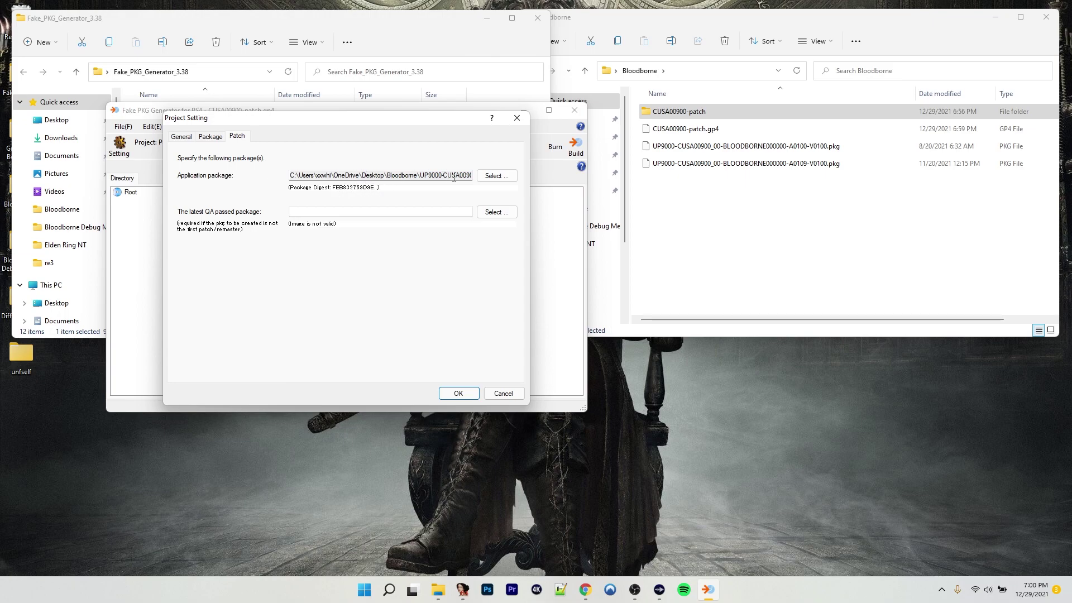
pyautogui.click(495, 175)
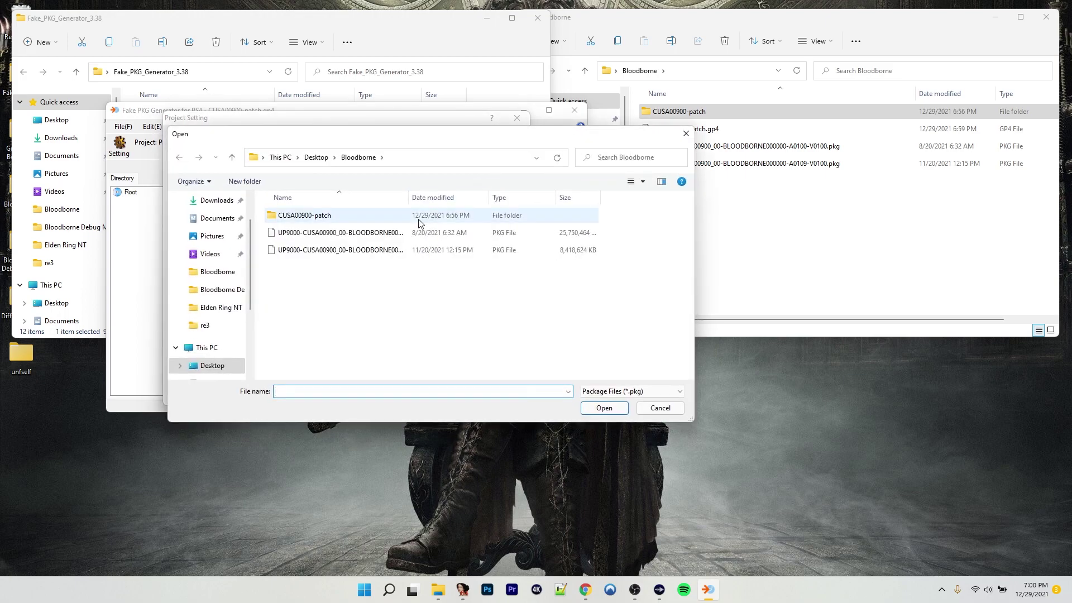
pyautogui.click(405, 197)
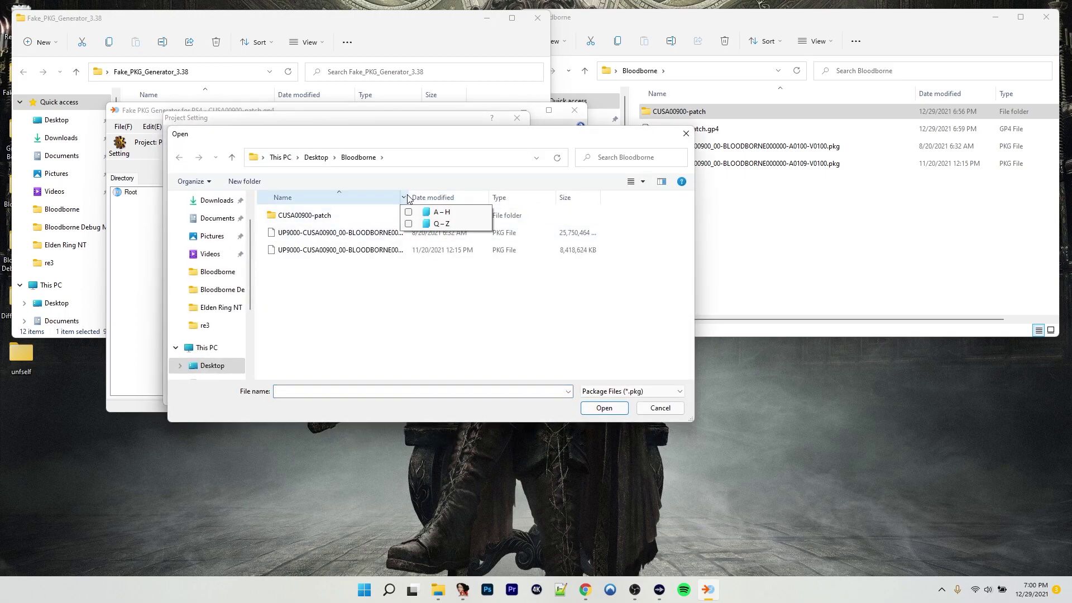
pyautogui.doubleClick(571, 233)
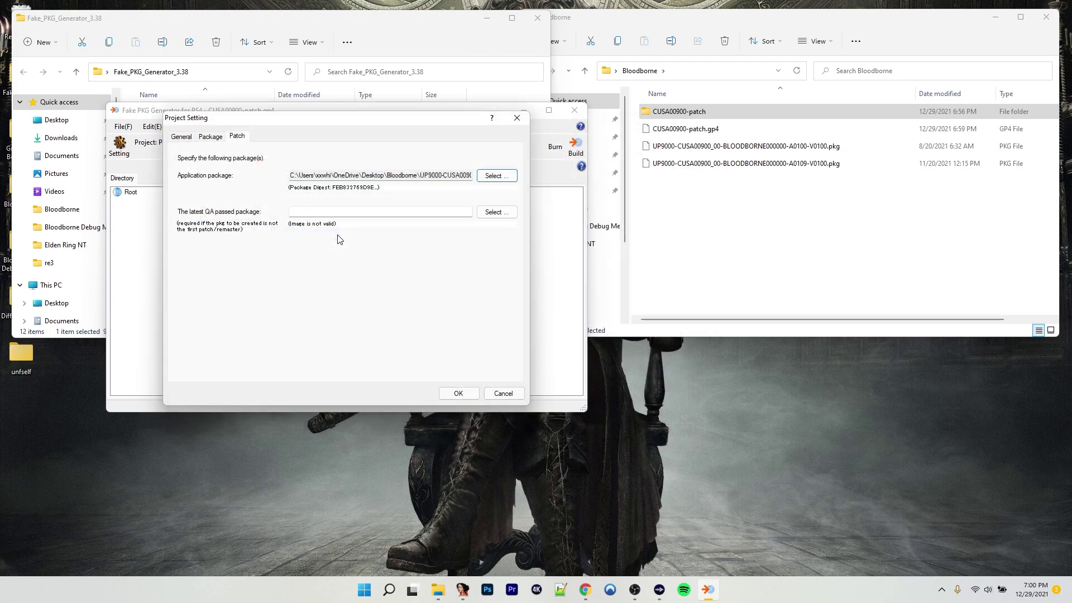
pyautogui.click(458, 393)
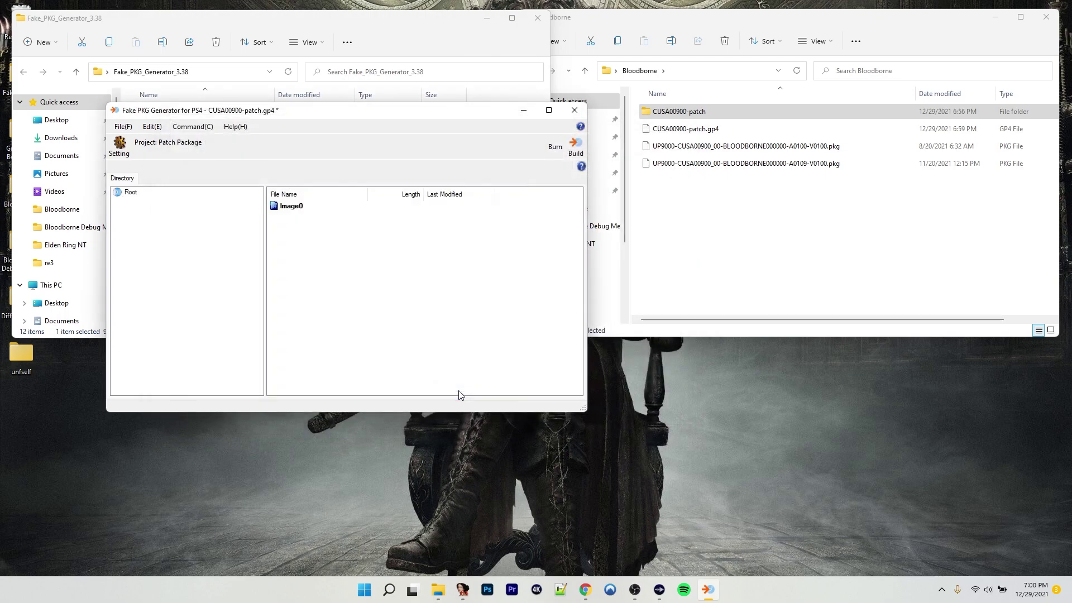
# Build the patch package into the Bloodborne folder with '-DEBUG' appended to its file name.
pyautogui.click(577, 147)
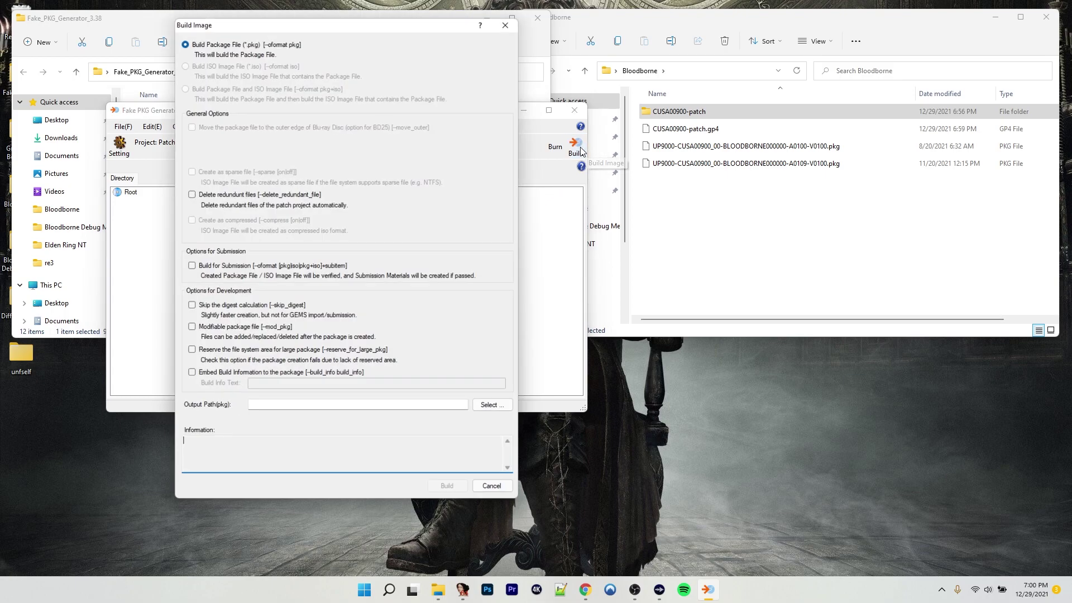
pyautogui.click(494, 406)
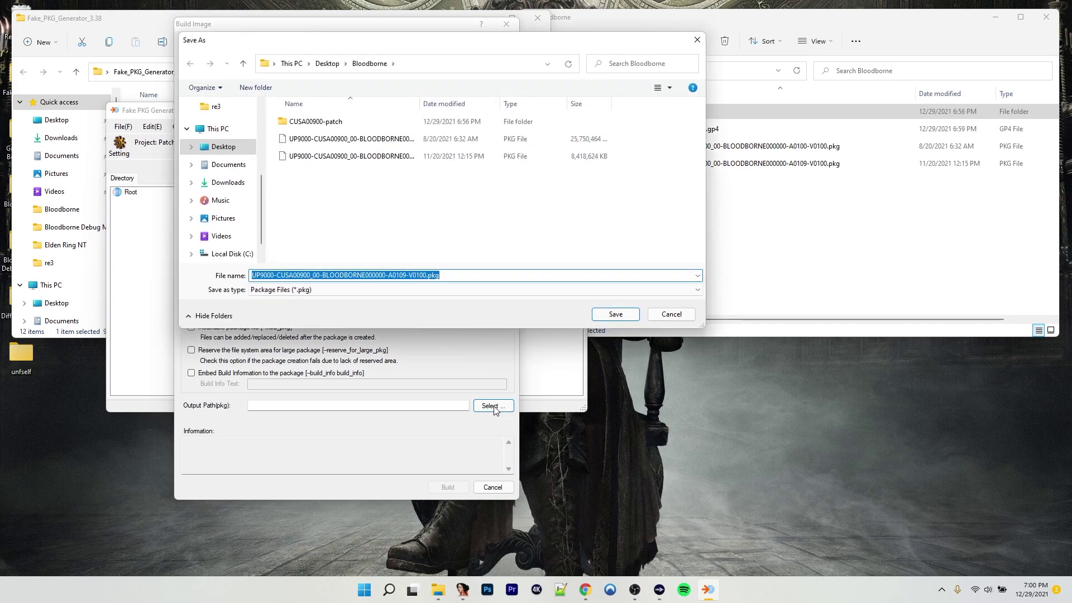
pyautogui.press('End')
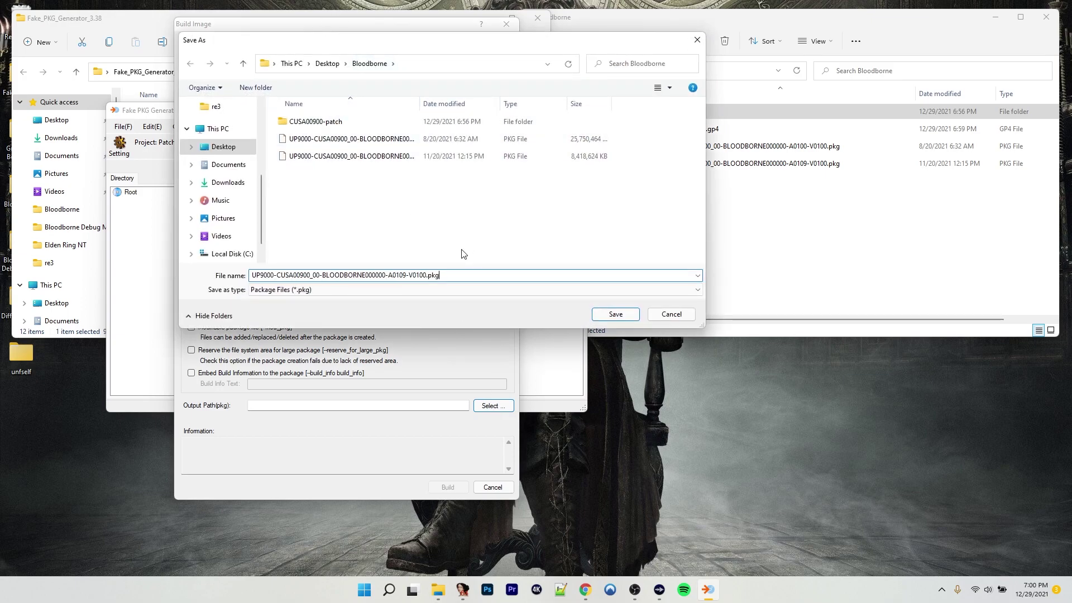
pyautogui.write('-DEBUG')
pyautogui.press('Return')
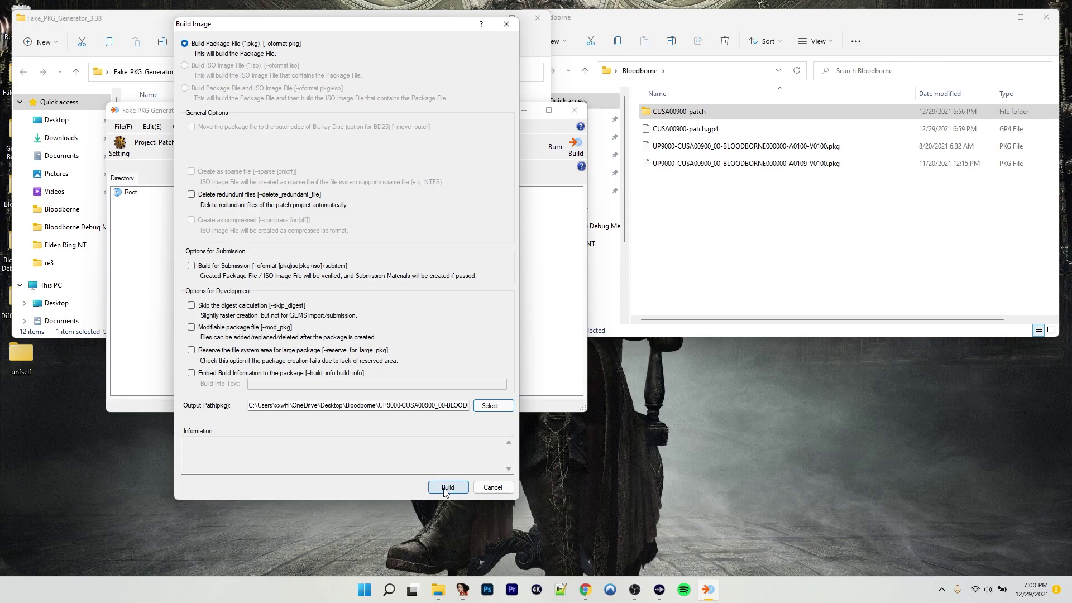
pyautogui.click(448, 487)
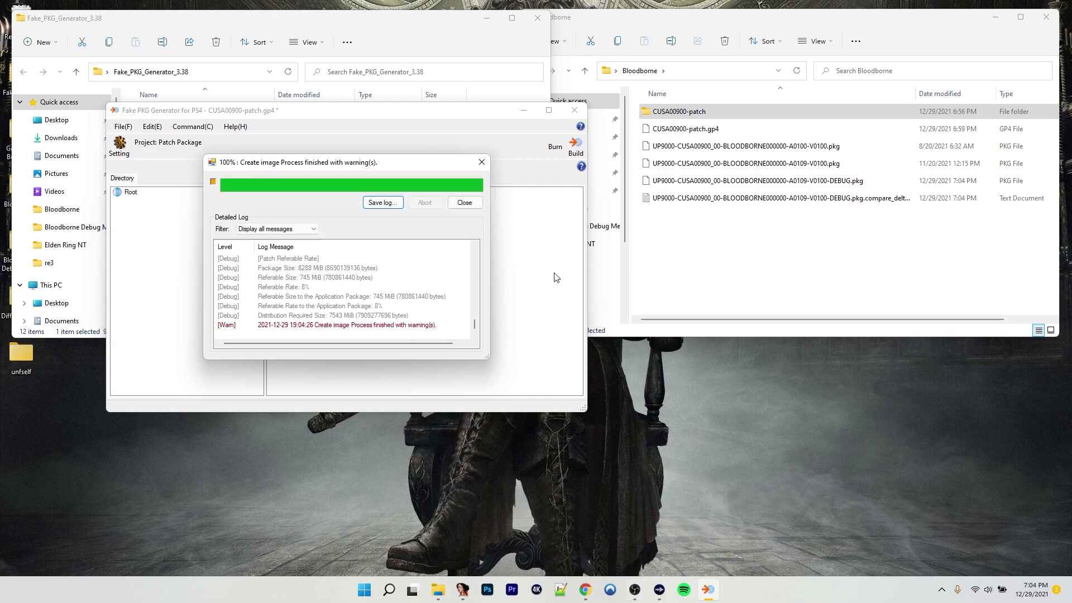
# Close Fake PKG Generator without saving, close its folder window, and select the new DEBUG.pkg.
pyautogui.click(485, 162)
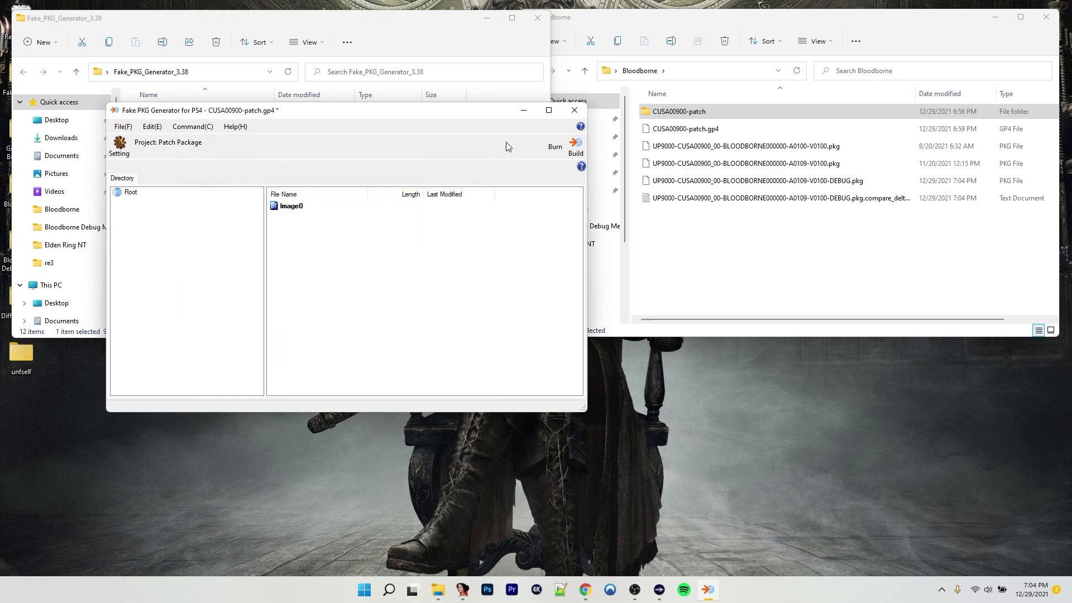
pyautogui.click(575, 110)
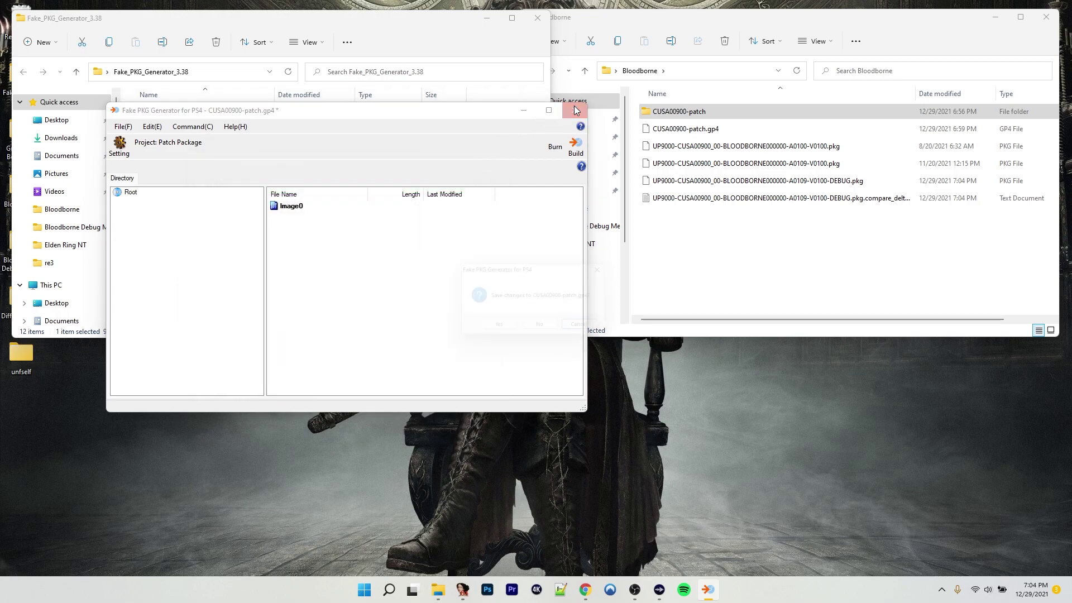
pyautogui.click(550, 329)
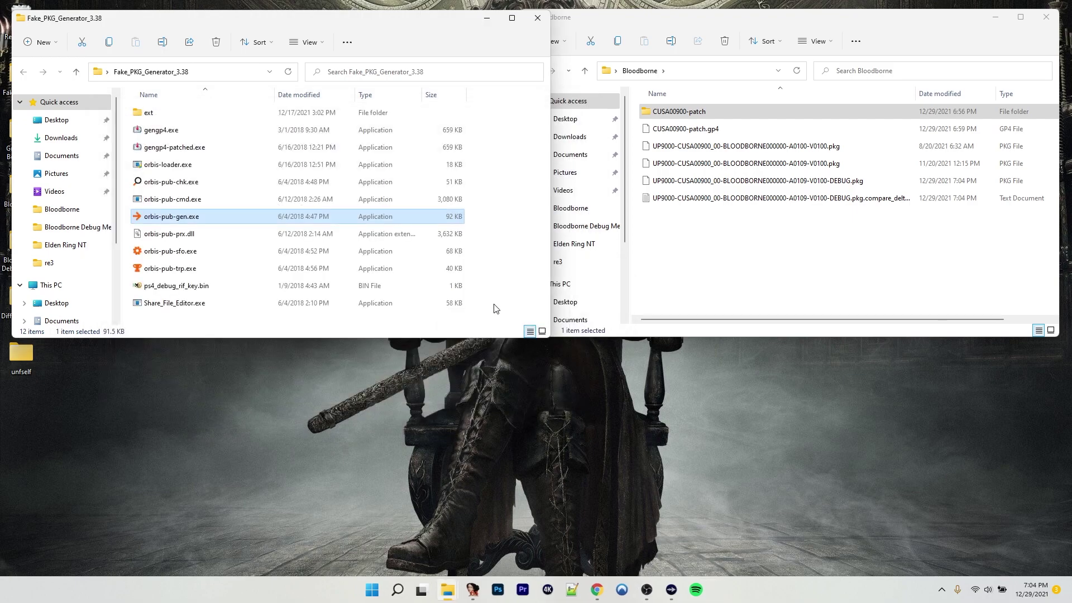
pyautogui.click(531, 17)
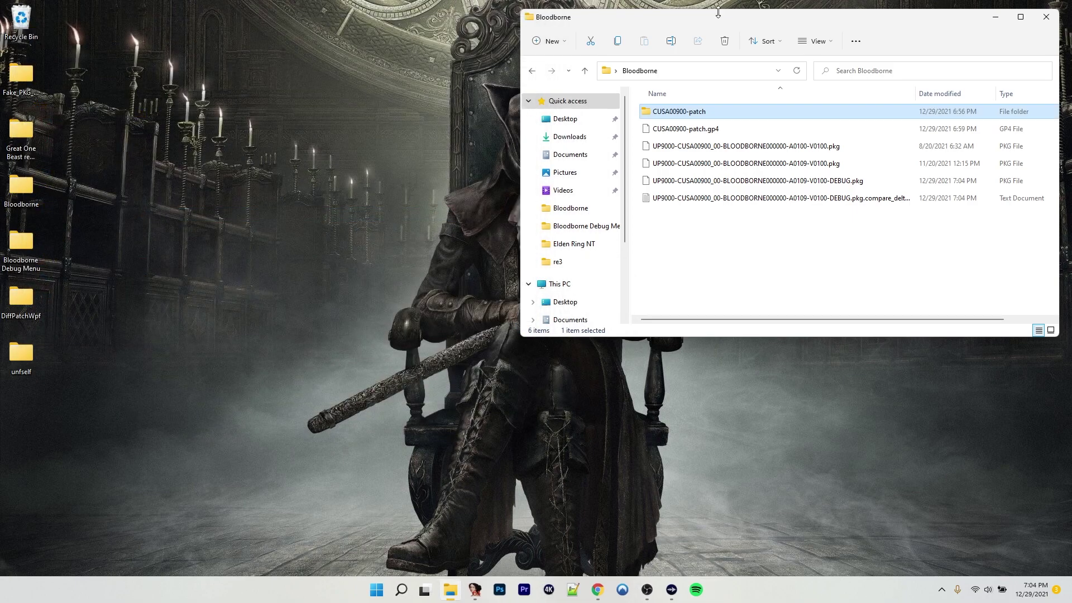
pyautogui.moveTo(716, 25)
pyautogui.mouseDown()
pyautogui.moveTo(391, 58)
pyautogui.moveTo(381, 70)
pyautogui.mouseUp()
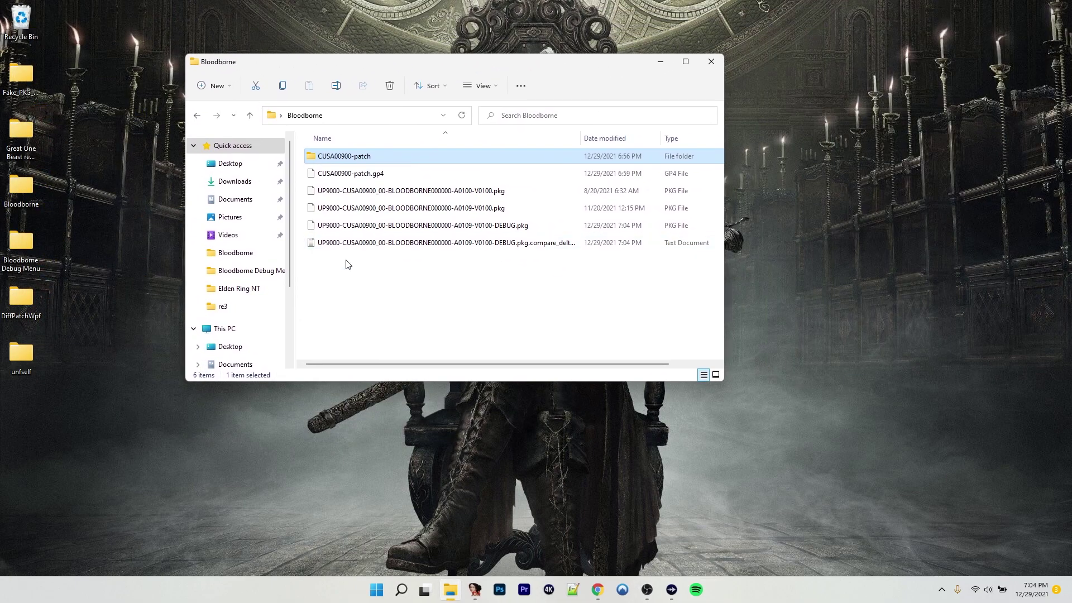
pyautogui.click(374, 231)
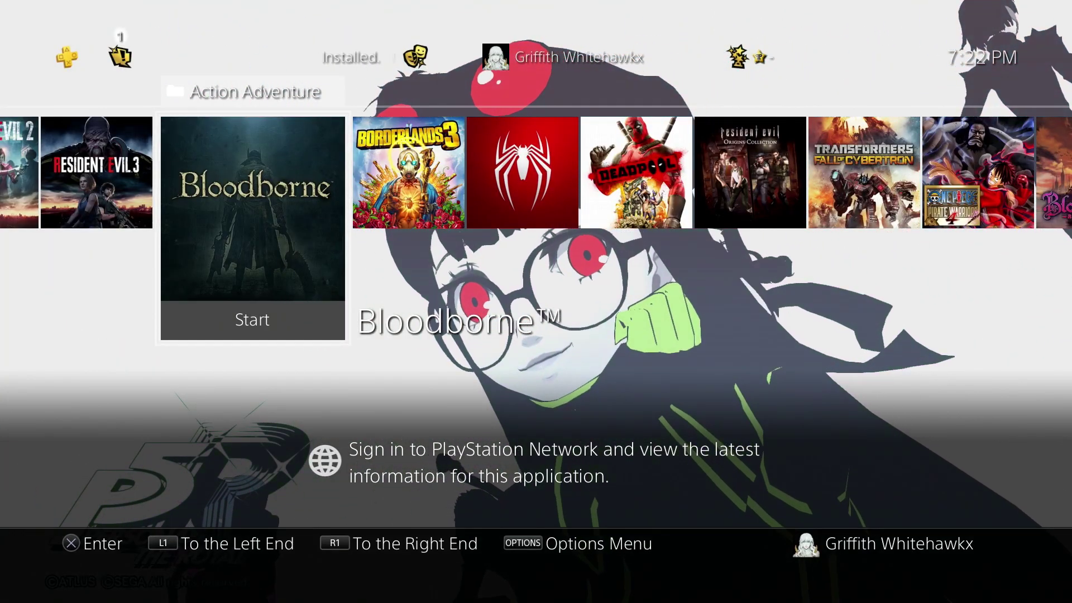
# Install UP9000-CUSA00900_00-BLOODBORNE000000-A0109-V0100-DEBUG.pkg via Settings > Debug Settings > Game > Package Installer.
pyautogui.press('Escape')
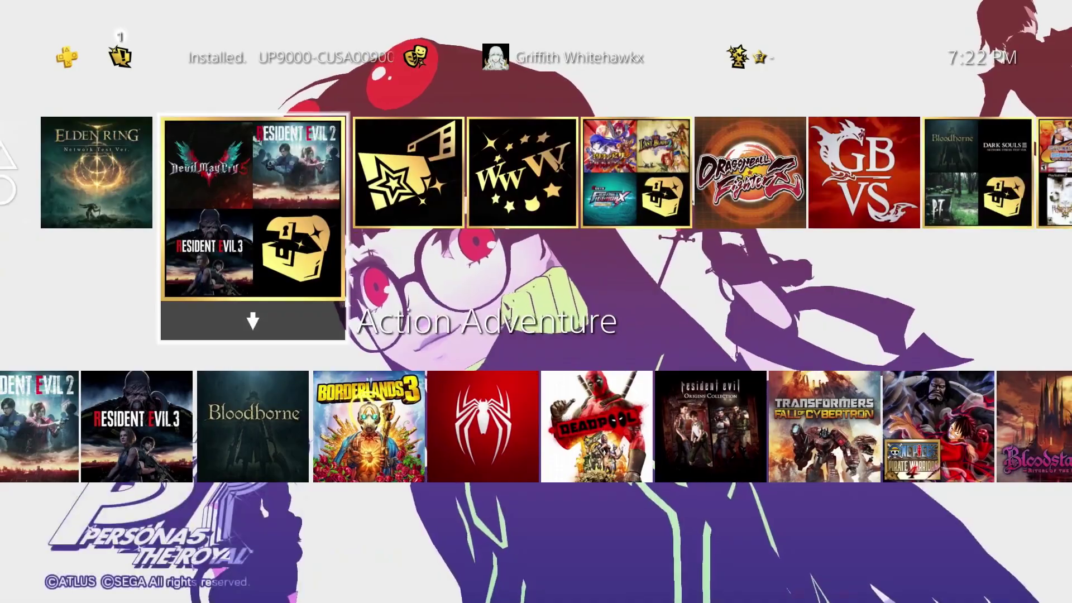
pyautogui.press('Up')
pyautogui.press('Right')
pyautogui.press('Right')
pyautogui.press('Right')
pyautogui.press('Left')
pyautogui.press('Return')
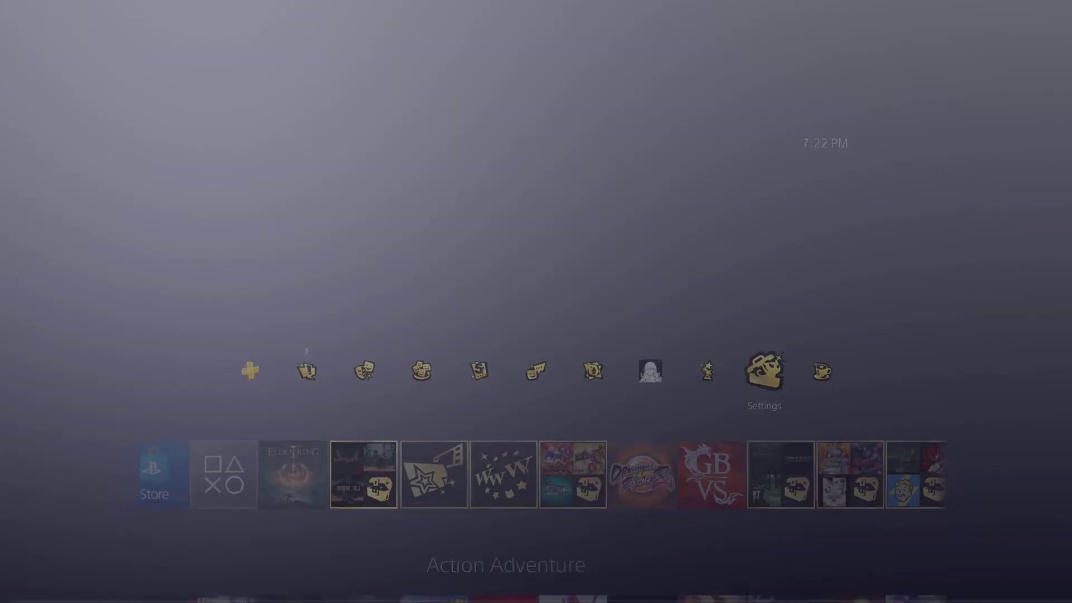
pyautogui.press('Down')
pyautogui.press('Down')
pyautogui.press('Down')
pyautogui.press('Return')
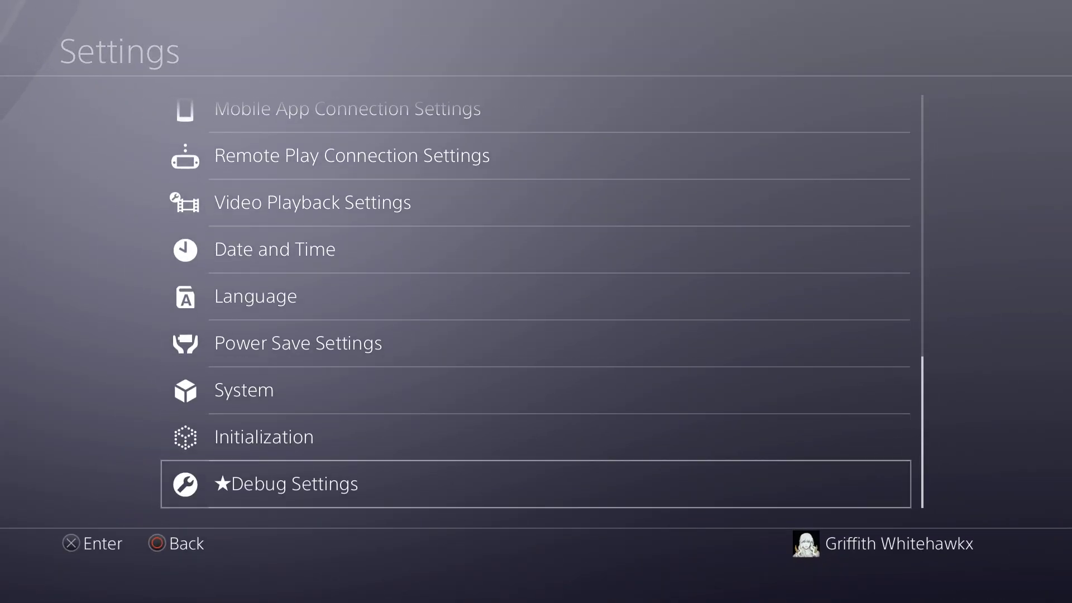
pyautogui.press('Return')
pyautogui.press('Down')
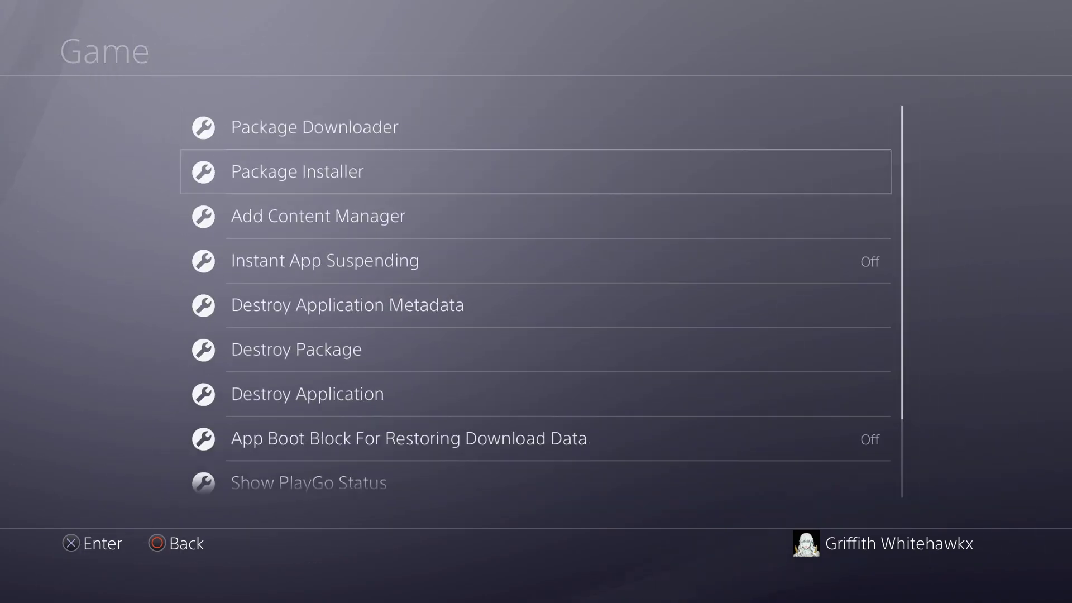
pyautogui.press('Return')
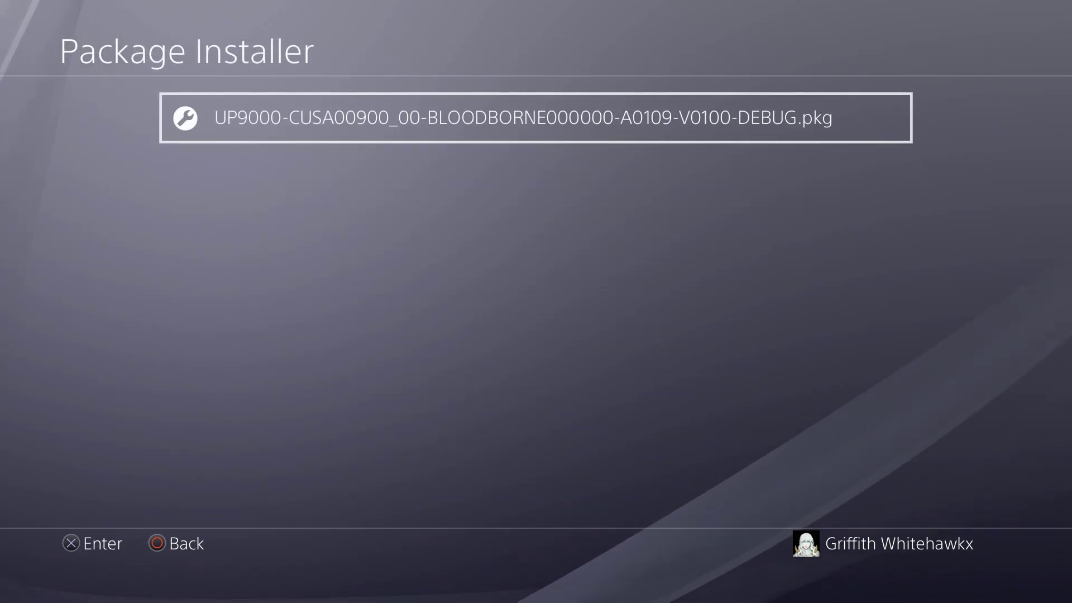
pyautogui.press('Return')
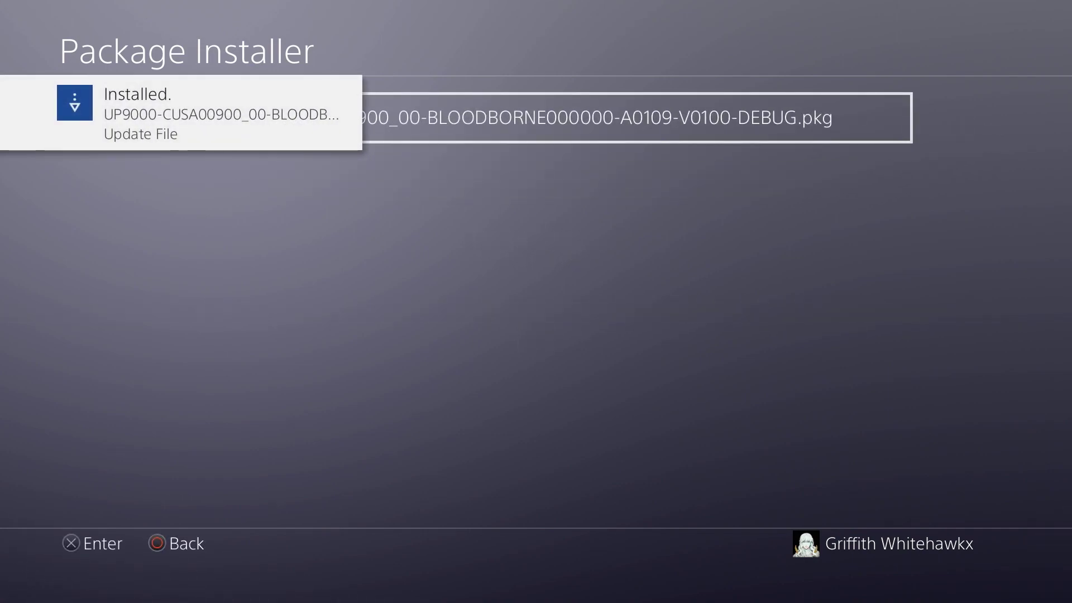
# View Bloodborne's Update History in the Action Adventure folder, confirming Version 1.09's debug menu, then back out.
pyautogui.press('super')
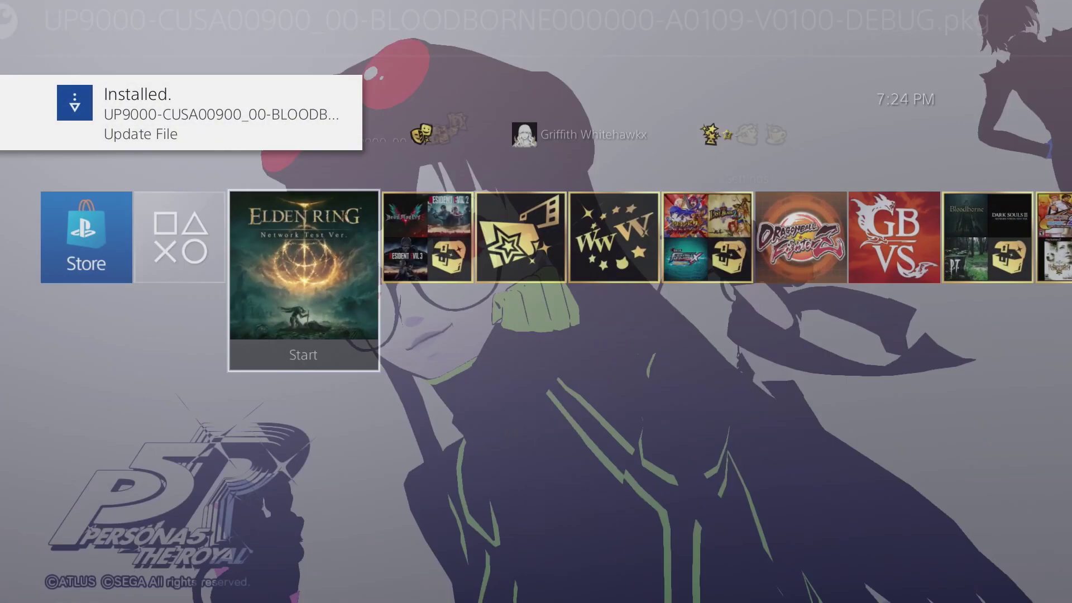
pyautogui.press('Right')
pyautogui.press('Return')
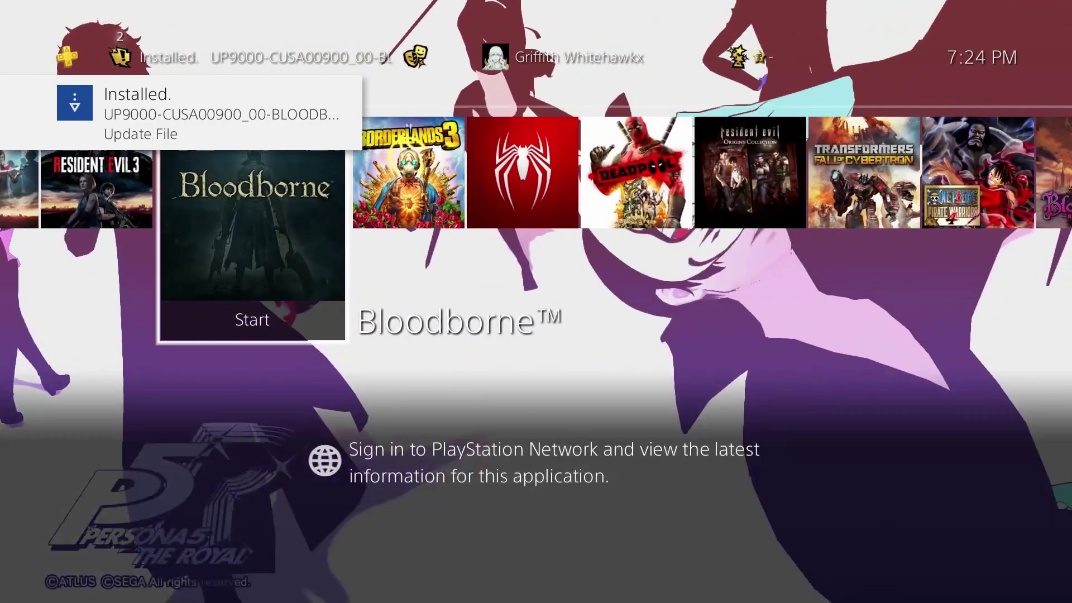
pyautogui.press('Menu')
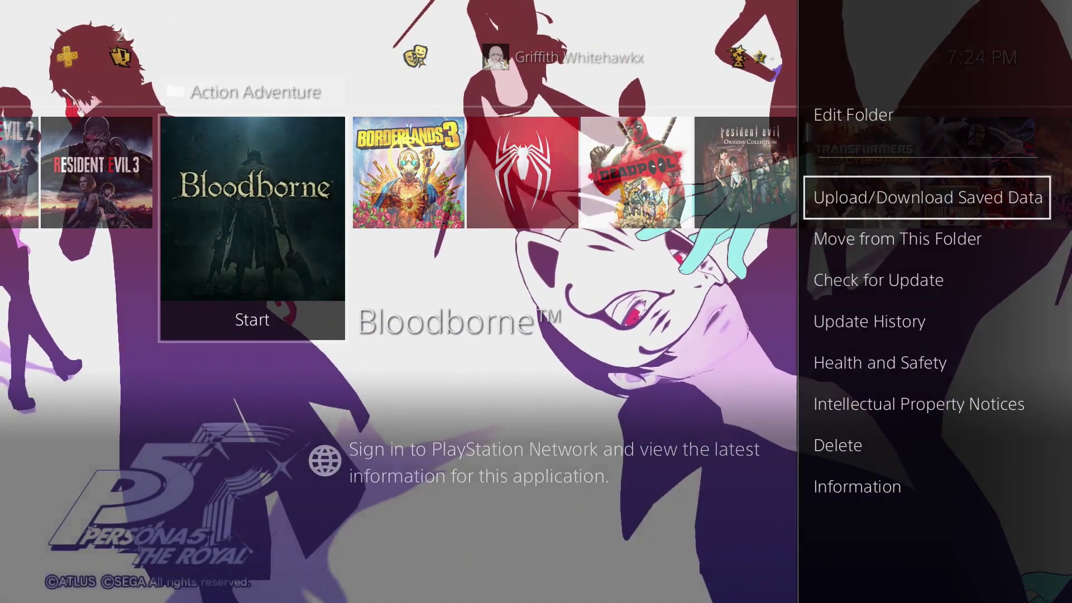
pyautogui.press('Down')
pyautogui.press('Down')
pyautogui.press('Down')
pyautogui.press('Return')
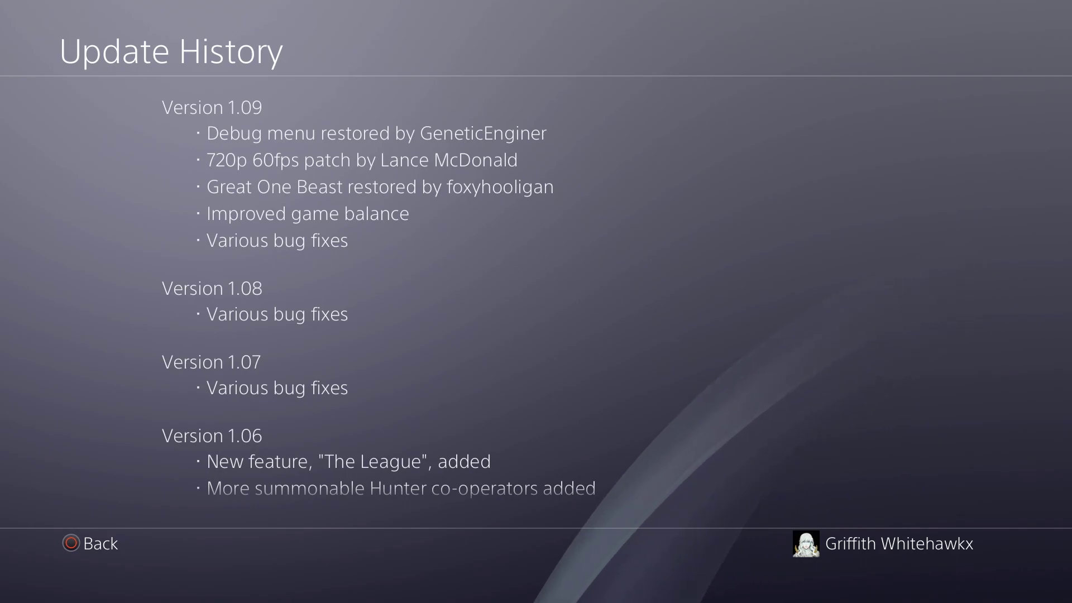
pyautogui.press('Escape')
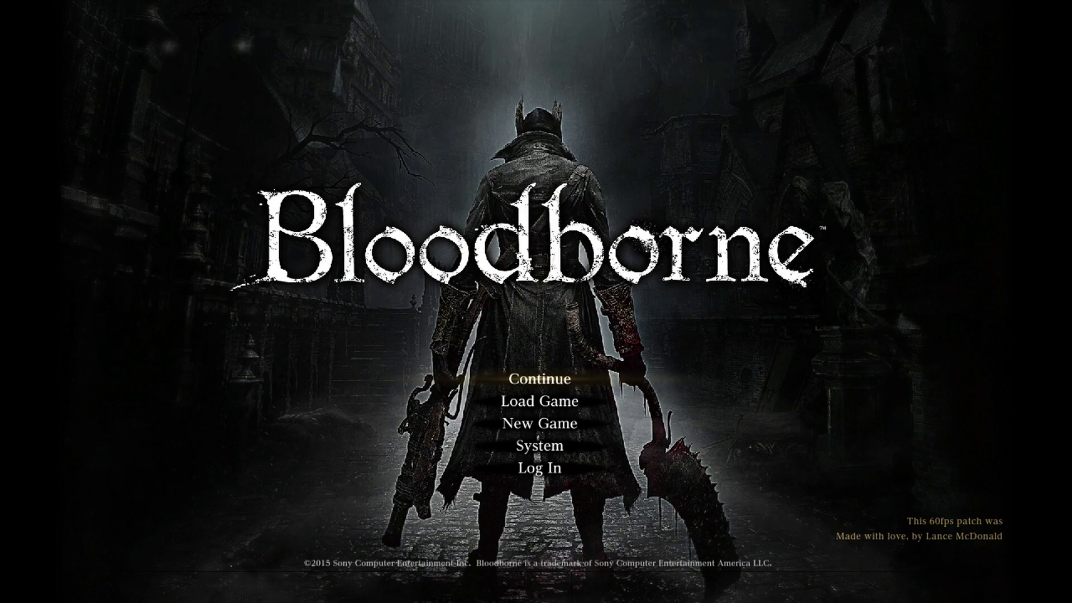
# Bring up Bloodborne's debug menu with F1 over the title screen and enter [GAME].
pyautogui.press('F1')
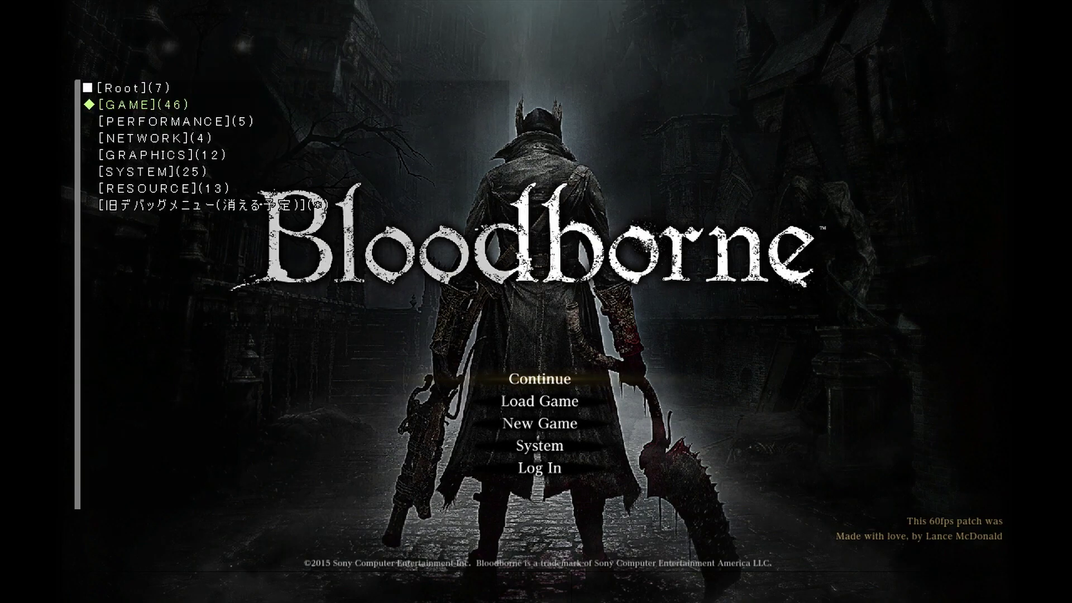
pyautogui.press('Down')
pyautogui.press('Down')
pyautogui.press('Down')
pyautogui.press('Up')
pyautogui.press('Up')
pyautogui.press('Up')
pyautogui.press('Return')
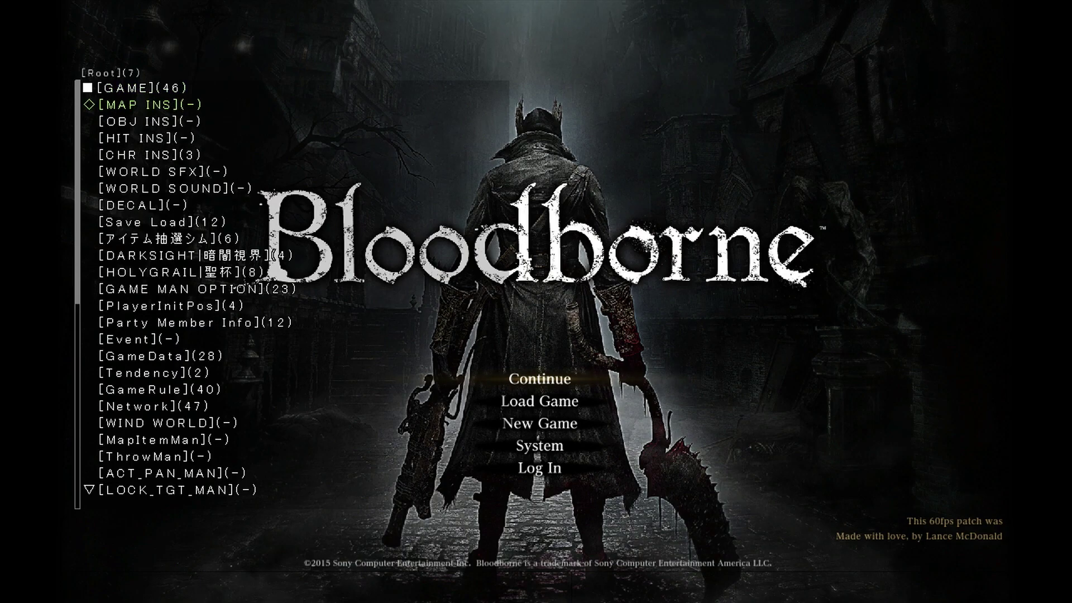
# Reopen the [GAME] category, browse its 46 entries, and return to [Root].
pyautogui.press('Escape')
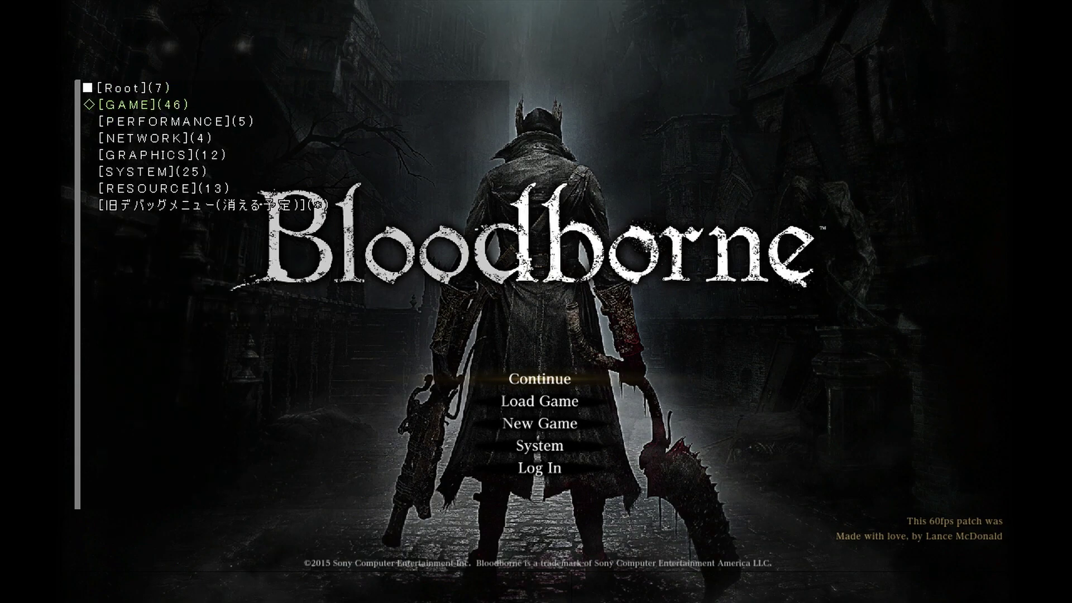
pyautogui.press('Return')
pyautogui.press('Up')
pyautogui.press('Up')
pyautogui.press('Up')
pyautogui.press('Up')
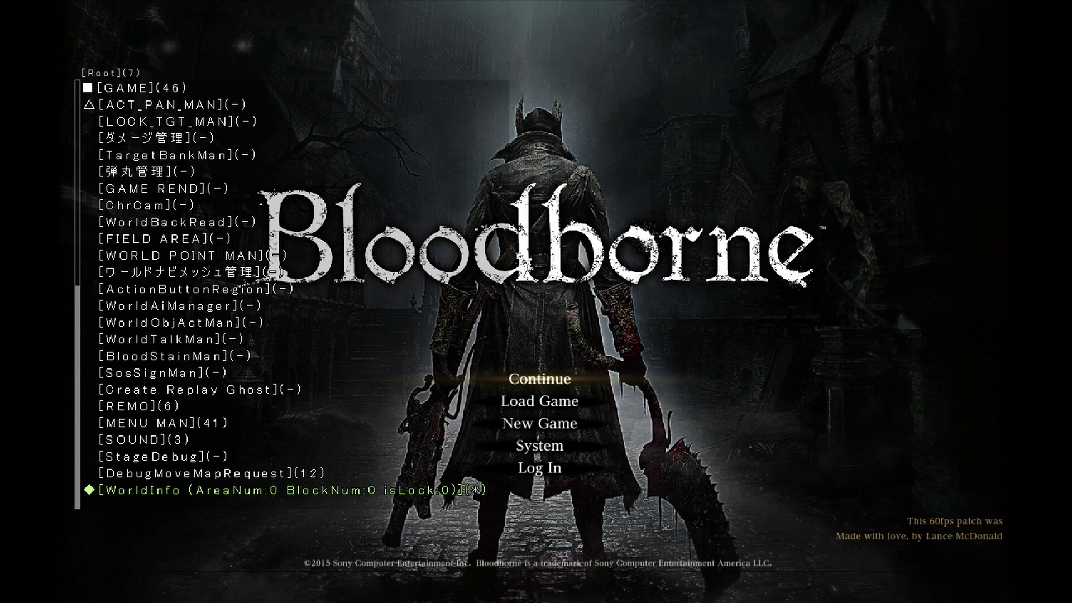
pyautogui.press('Escape')
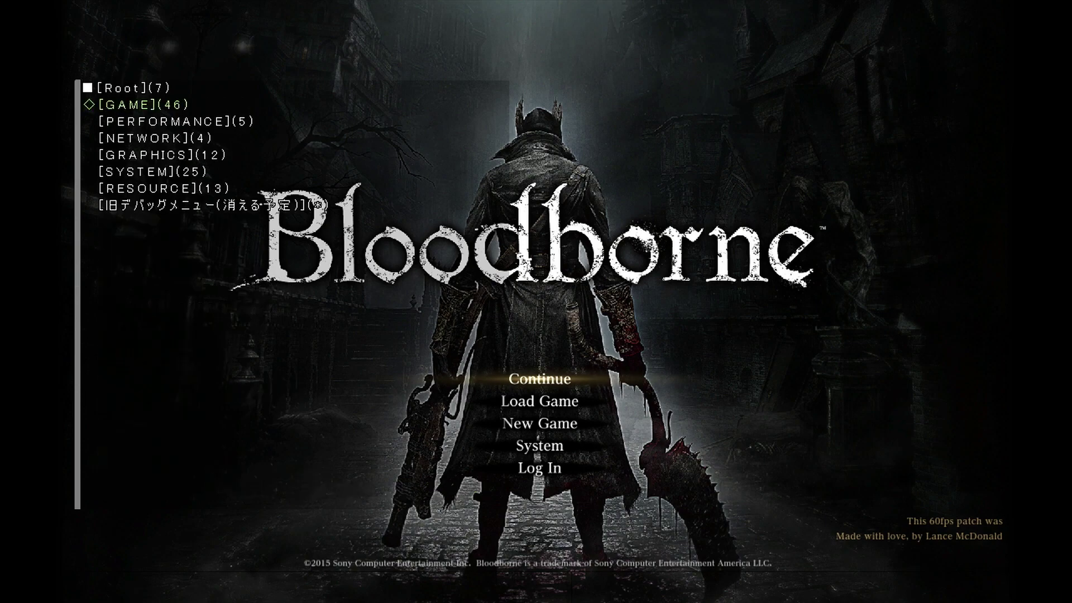